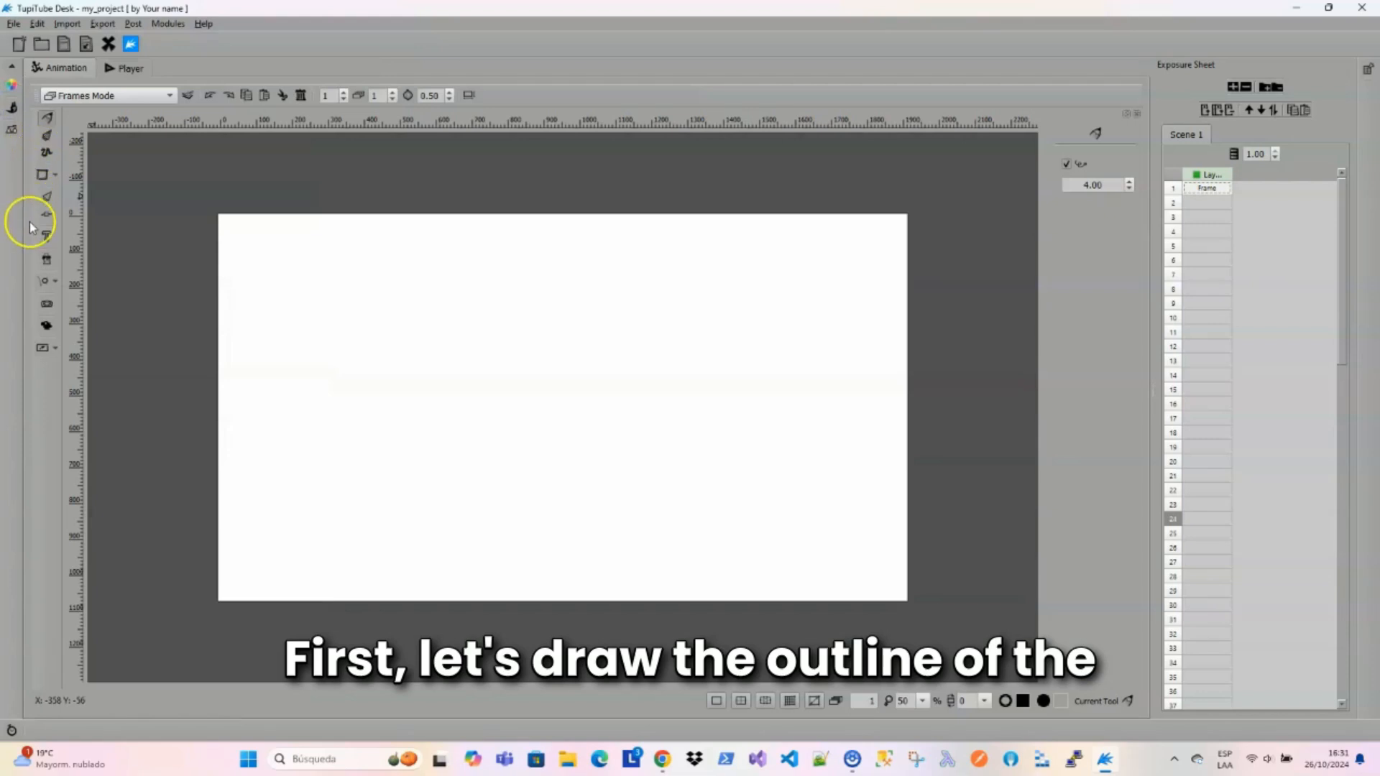
Show the canvas grid and draw a closed eight-sided pumpkin outline across the middle of the canvas with the bendable Line tool.
left_click(813, 702)
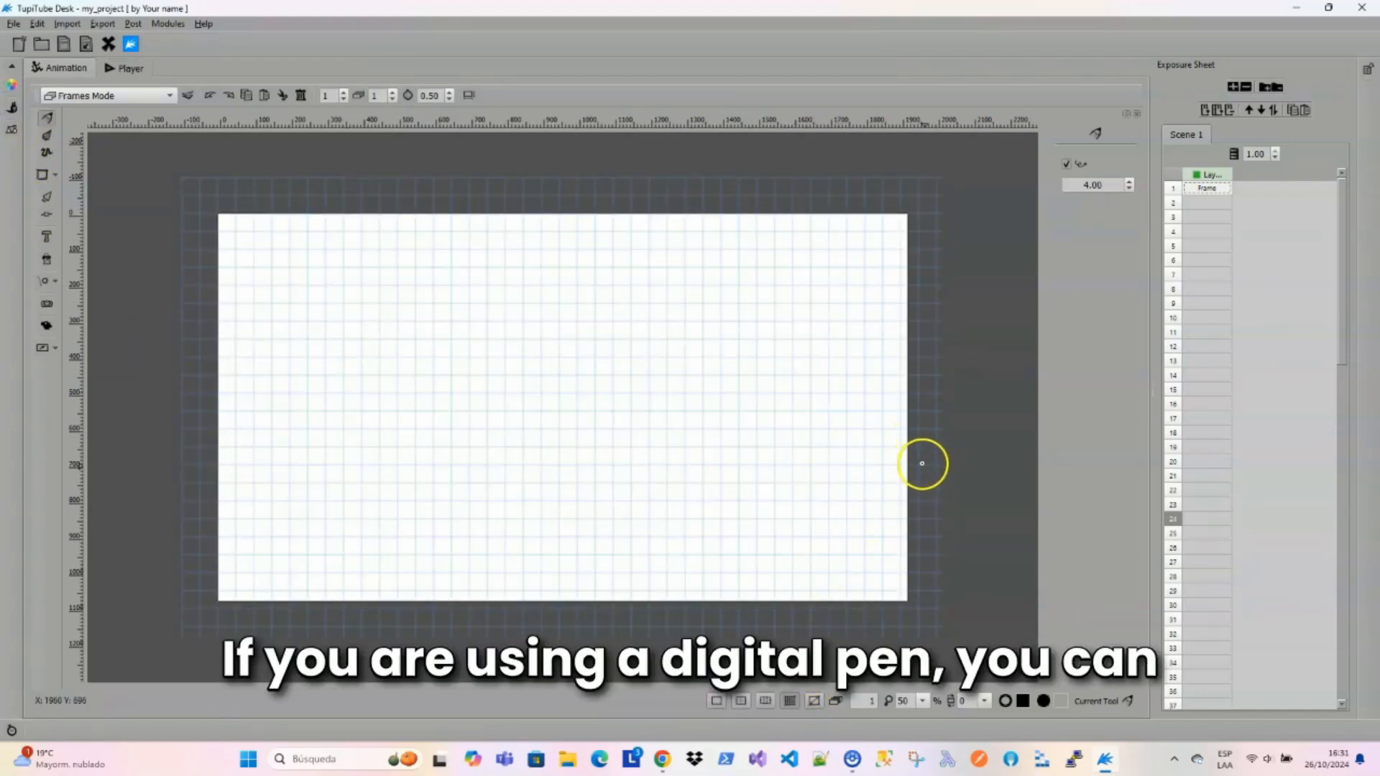
left_click(55, 175)
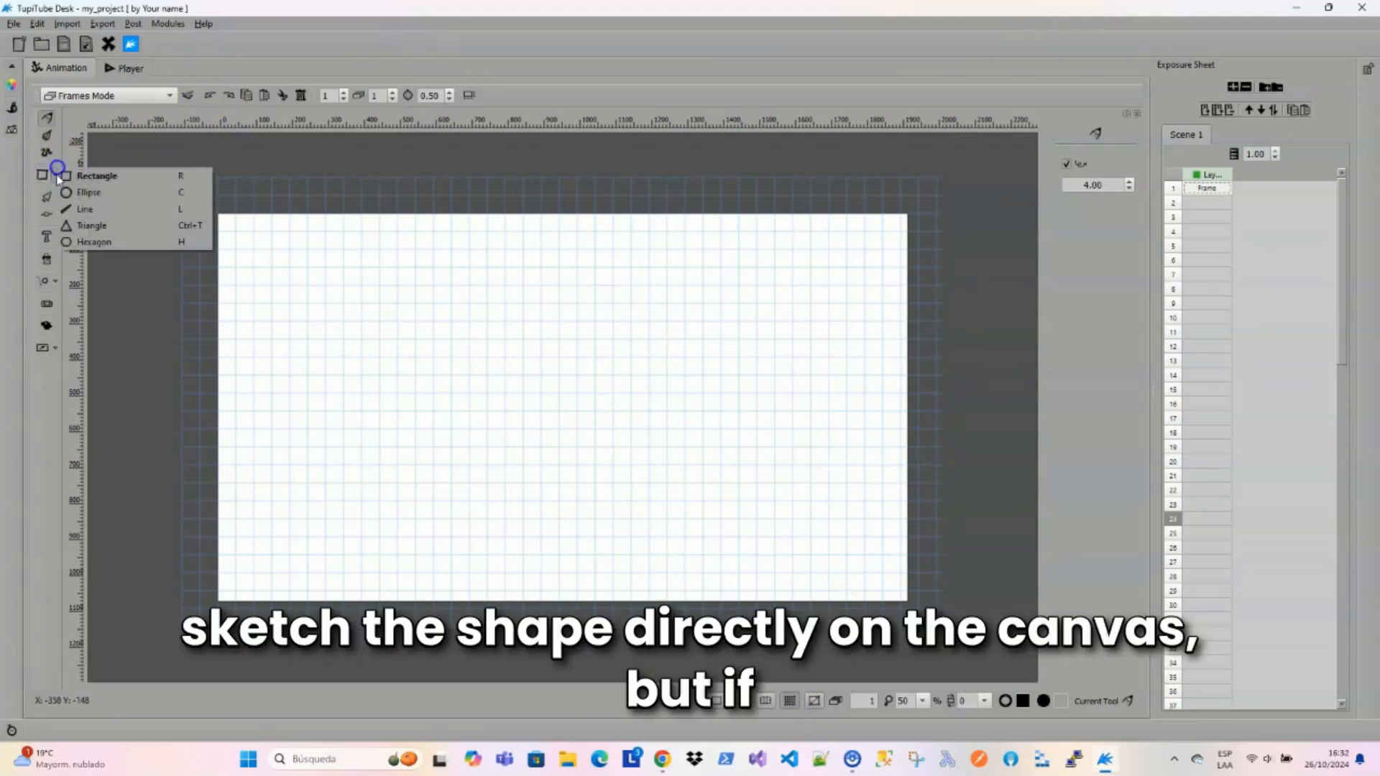
left_click(89, 209)
left_click(395, 299)
left_click(501, 282)
left_click(603, 282)
left_click(703, 305)
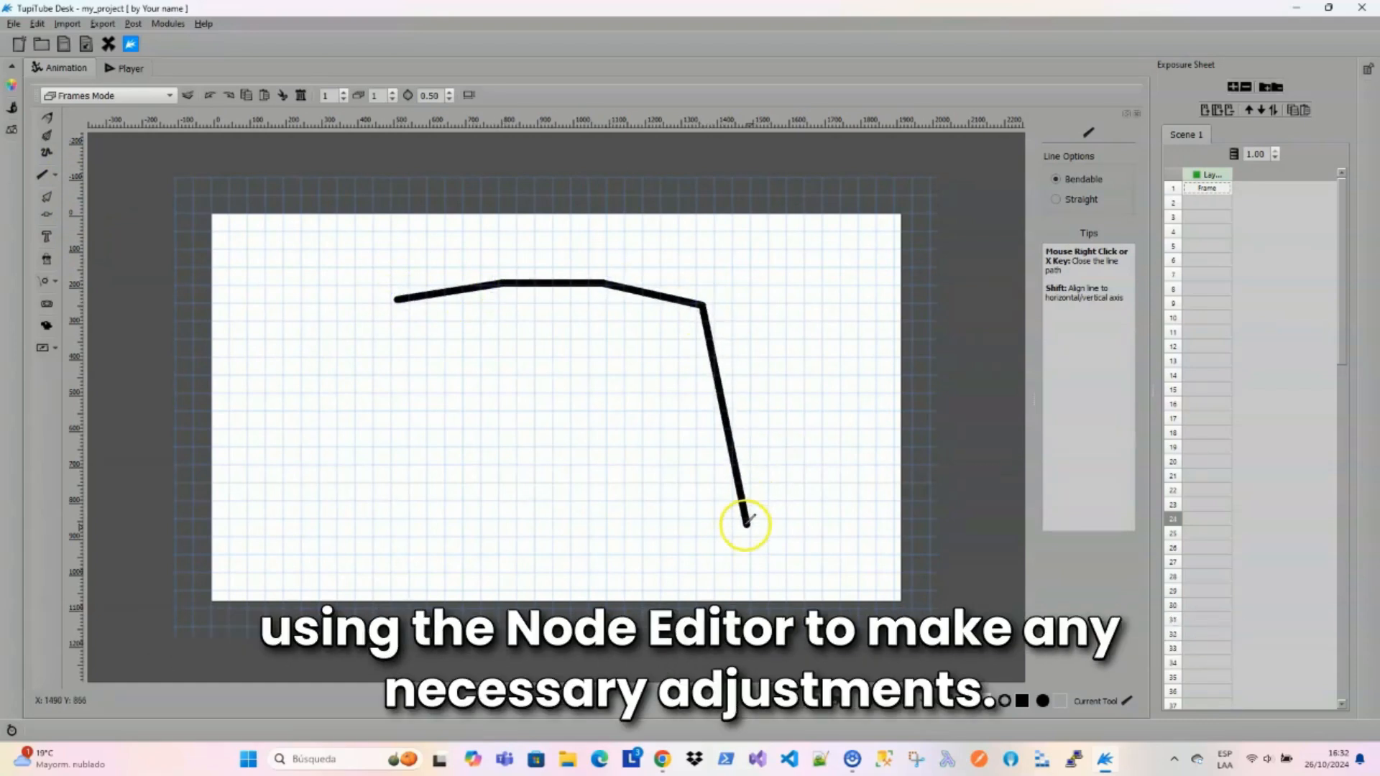
left_click(745, 527)
left_click(650, 527)
left_click(551, 538)
left_click(394, 527)
left_click(392, 301)
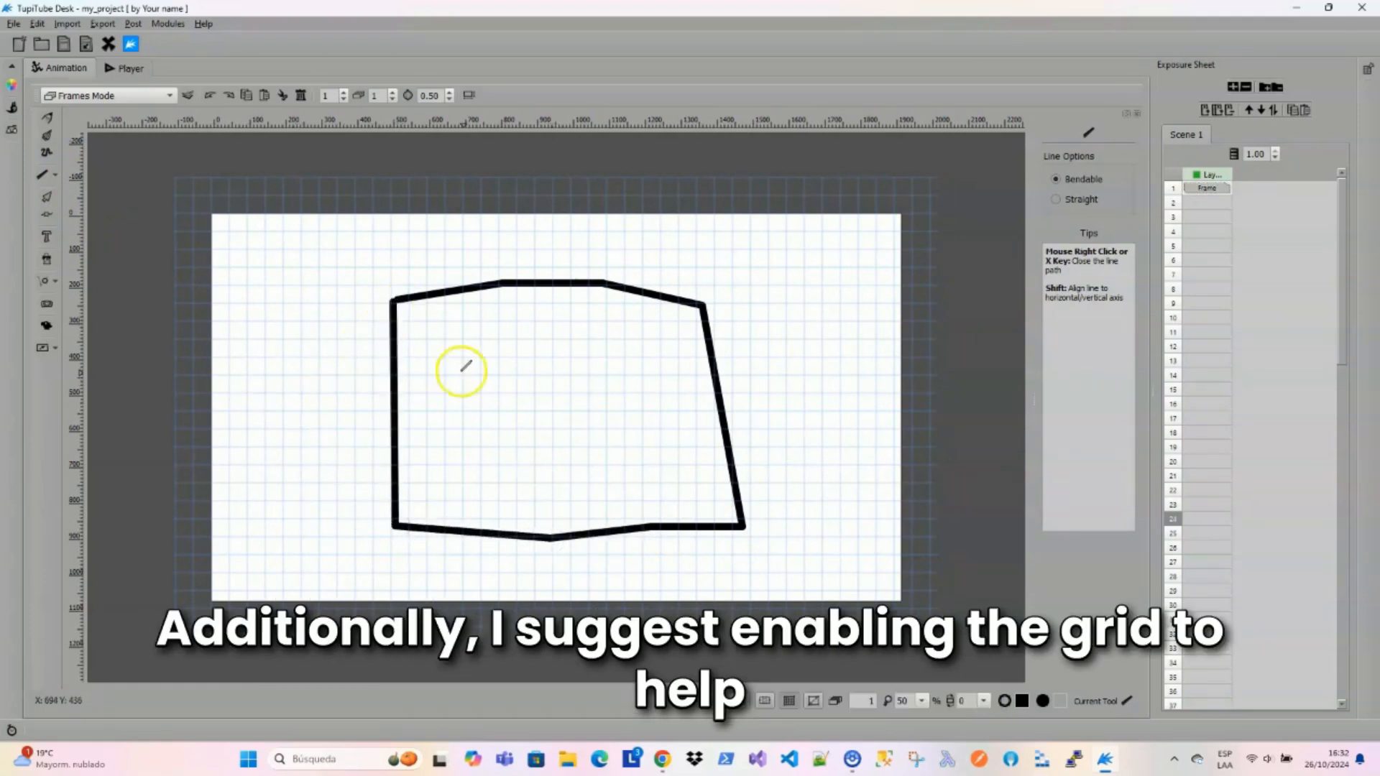
With the Nodes Editor, bulge the outline's left side outward and round its upper-left segment.
left_click(47, 214)
left_click(393, 302)
left_click_drag(393, 301, 321, 366)
left_click_drag(394, 526, 284, 506)
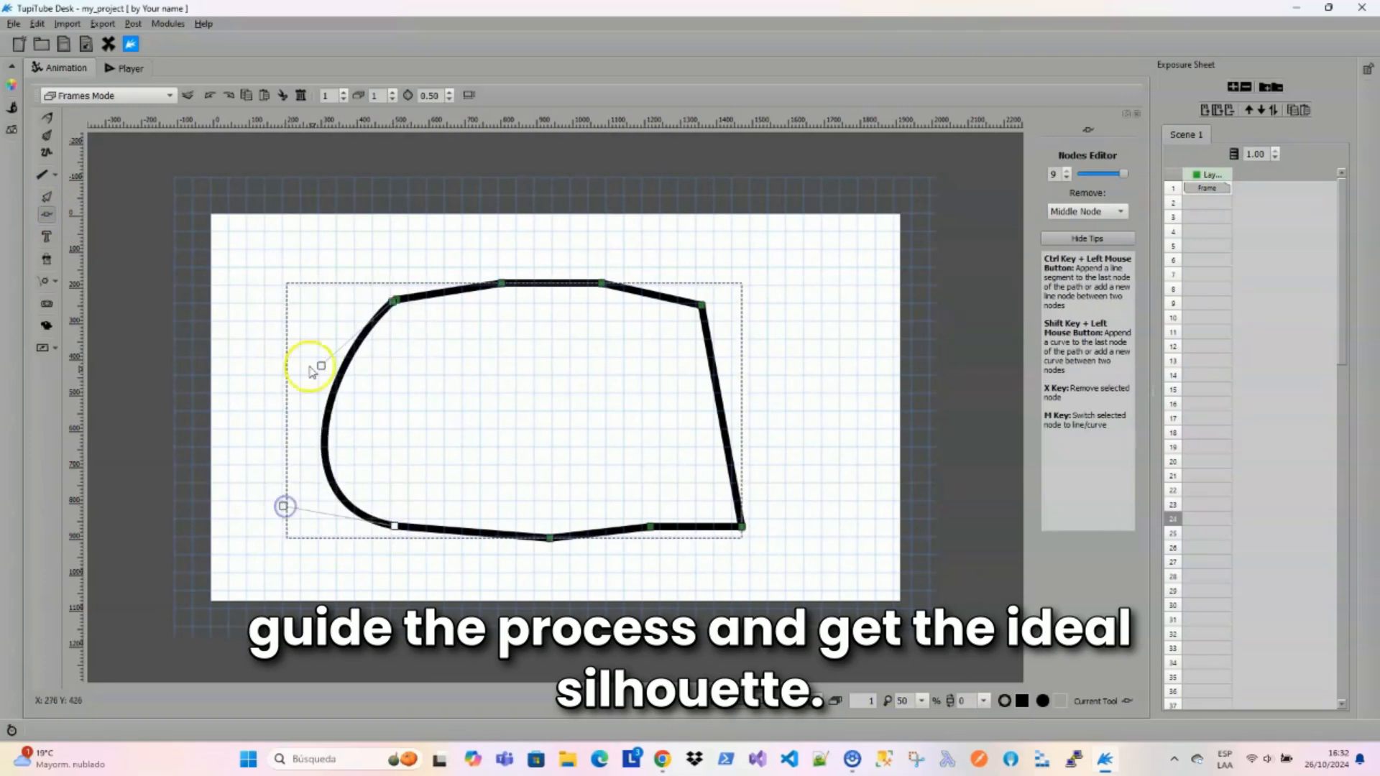
left_click_drag(321, 366, 289, 336)
left_click_drag(396, 300, 483, 278)
Curve the outline's top-middle and upper-right segments and bulge its right side outward.
left_click(602, 285)
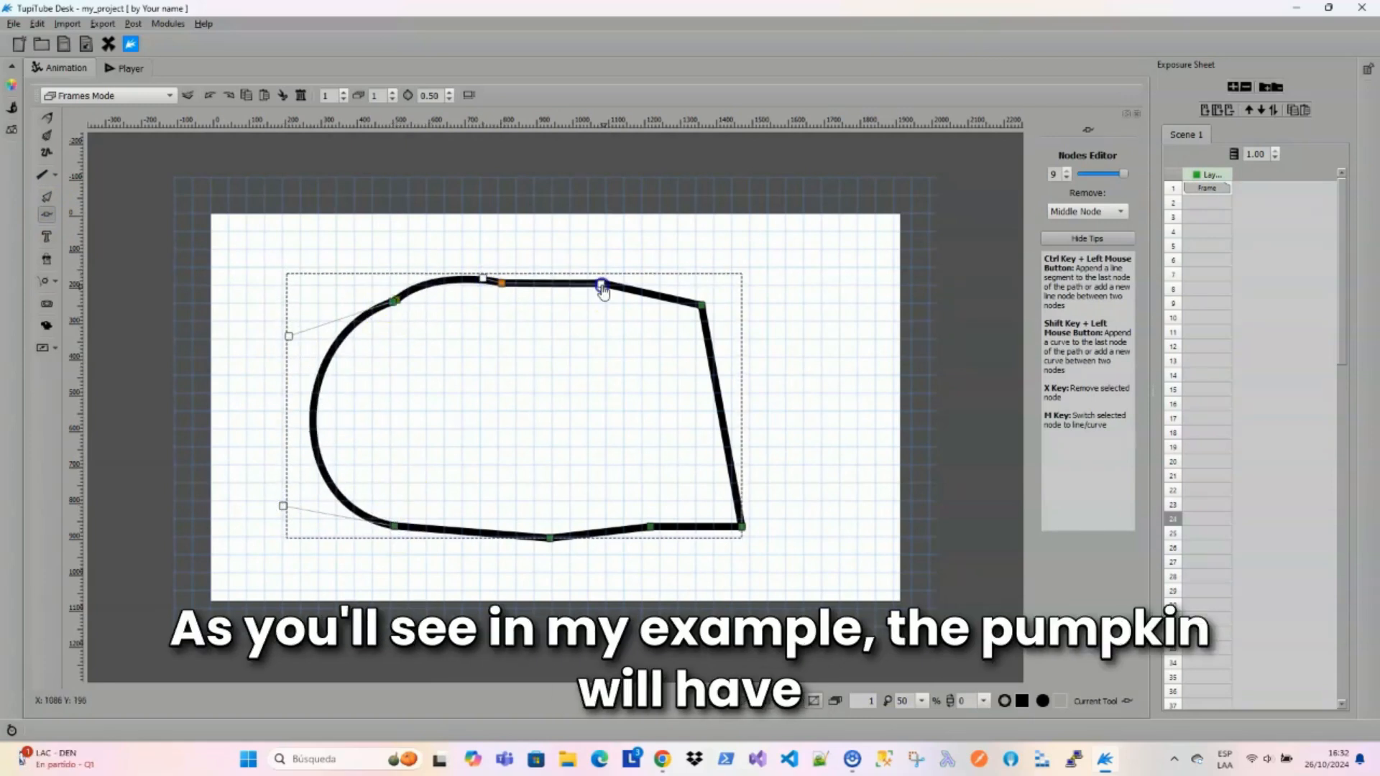
left_click_drag(603, 291, 580, 278)
left_click_drag(702, 307, 682, 279)
left_click_drag(742, 527, 812, 375)
left_click_drag(701, 305, 684, 296)
Reposition the outline's lower nodes and curve the bottom segments into three rounded lobes, smoothing the lower-right corner.
left_click(742, 528)
left_click_drag(742, 528, 753, 510)
mouse_move(650, 527)
left_mouse_down()
mouse_move(720, 545)
mouse_move(646, 539)
left_mouse_up()
left_click_drag(546, 550, 485, 532)
left_click_drag(331, 522, 458, 555)
left_click(399, 525)
left_click_drag(743, 528, 695, 522)
left_click_drag(709, 506, 749, 519)
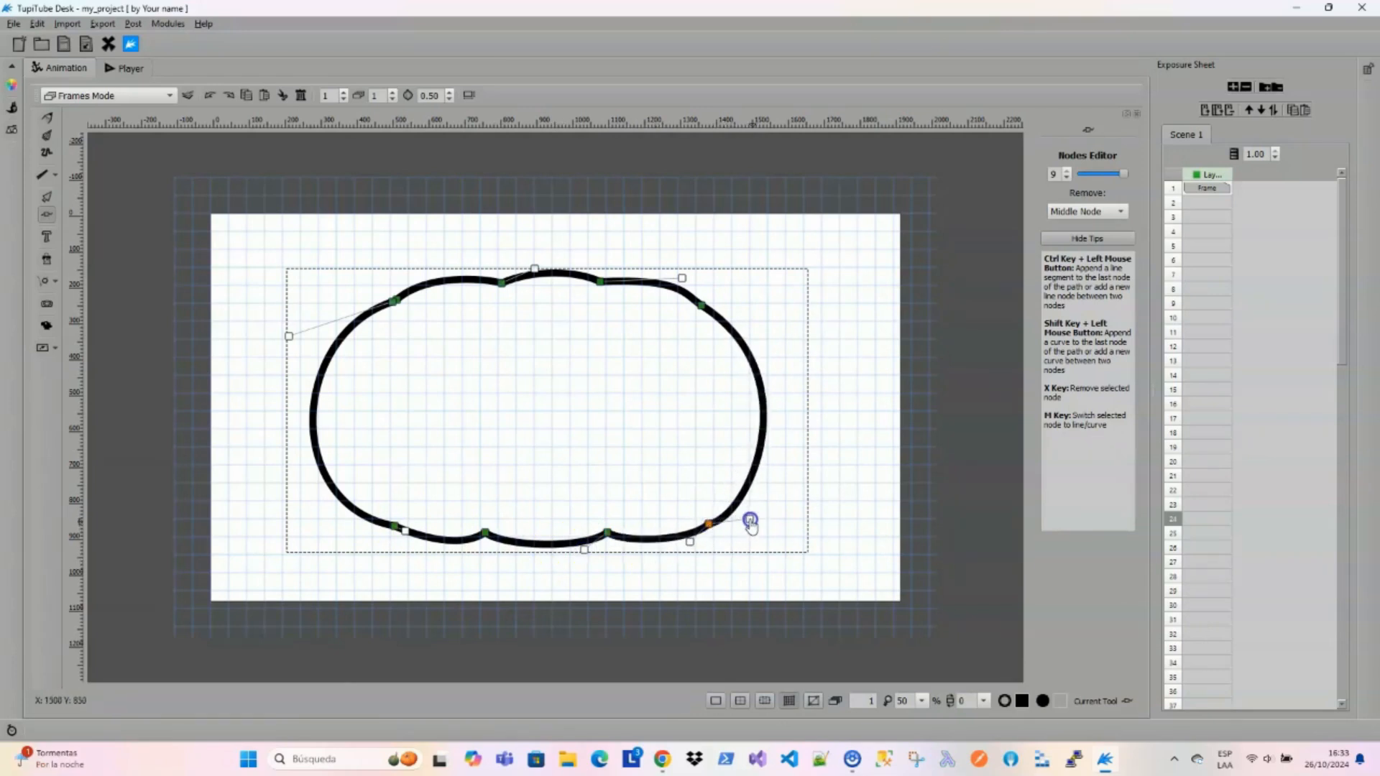
Fine-tune the nodes and curve handles along the pumpkin's upper edge and finish editing the outline.
left_click_drag(501, 283, 497, 283)
left_click_drag(397, 299, 419, 278)
left_click_drag(701, 306, 676, 283)
left_click(600, 282)
left_click(699, 301)
left_click(395, 526)
key("s")
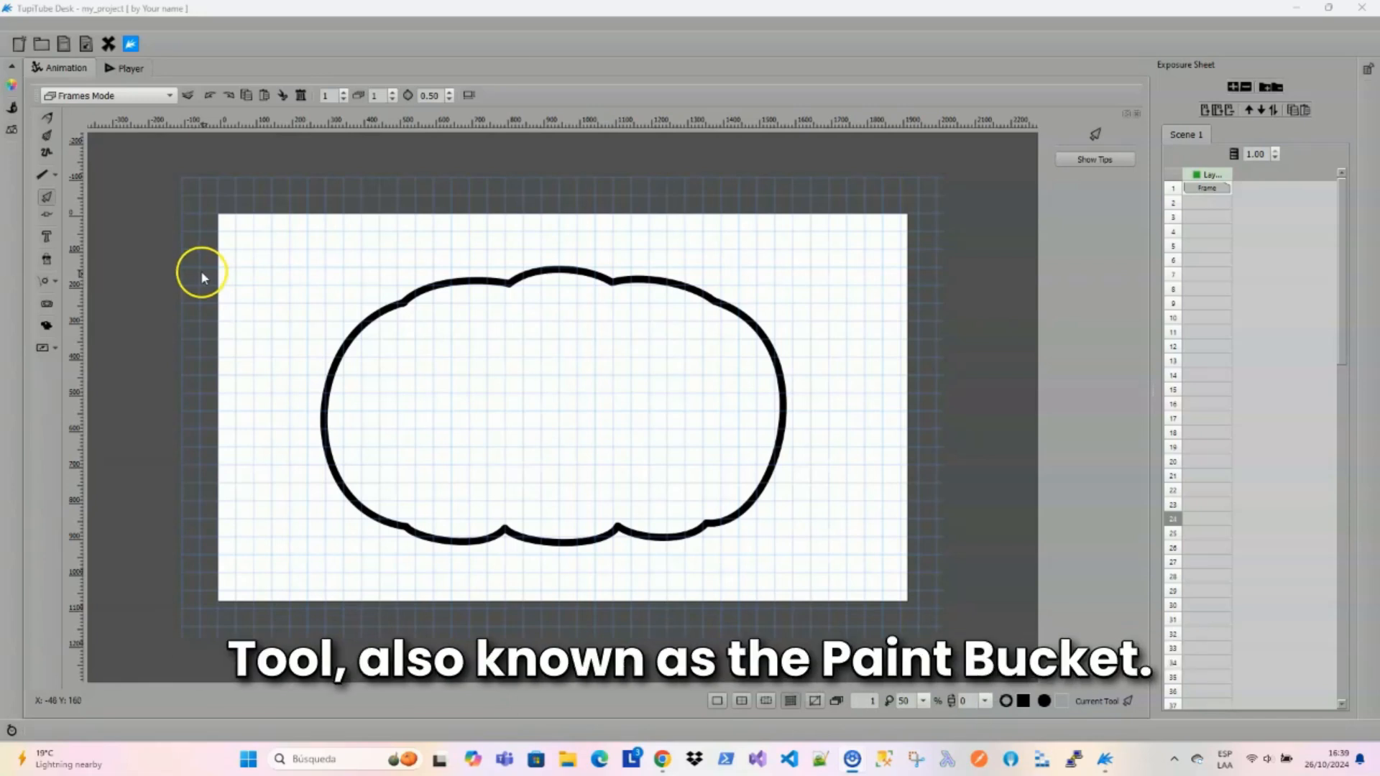
Choose the orange fill color #f7941d and fill the pumpkin's interior with the Fill tool.
left_click(11, 88)
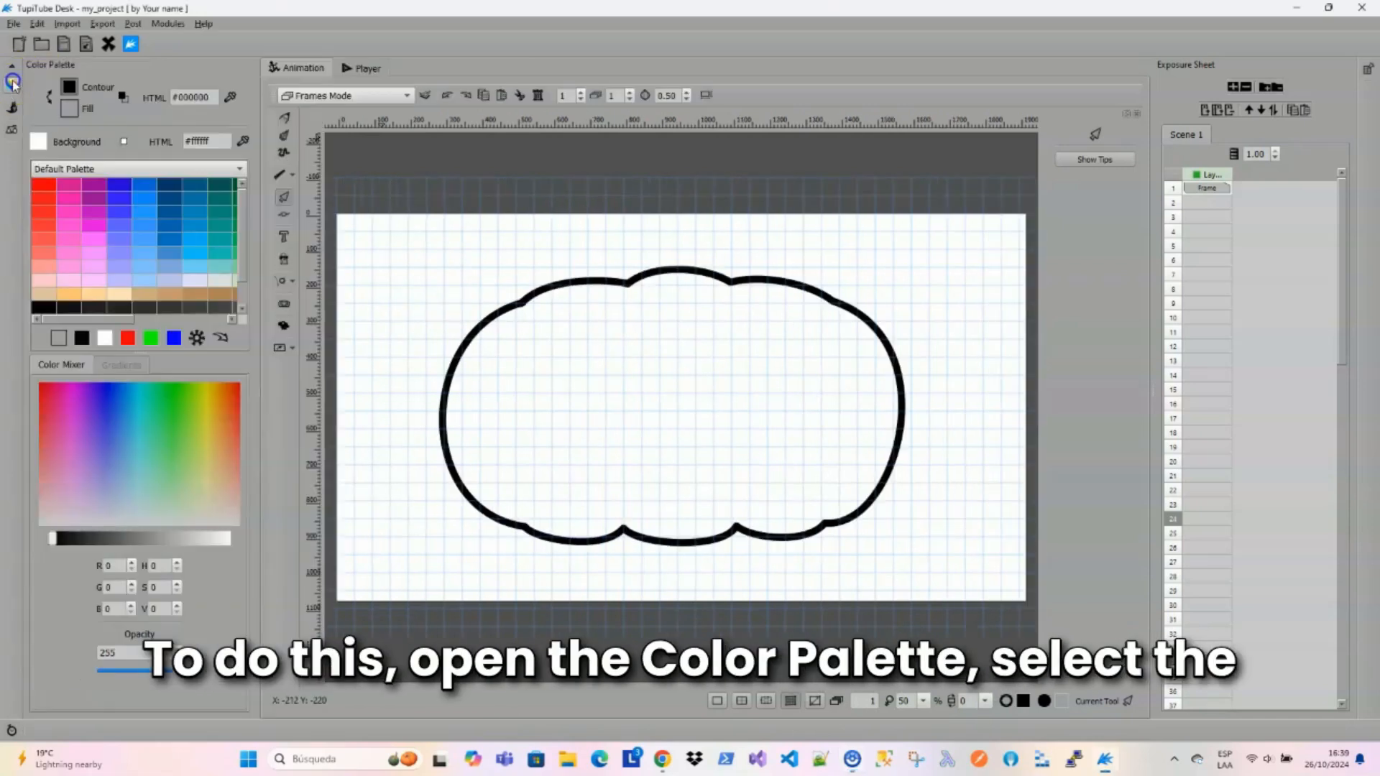
left_click(69, 109)
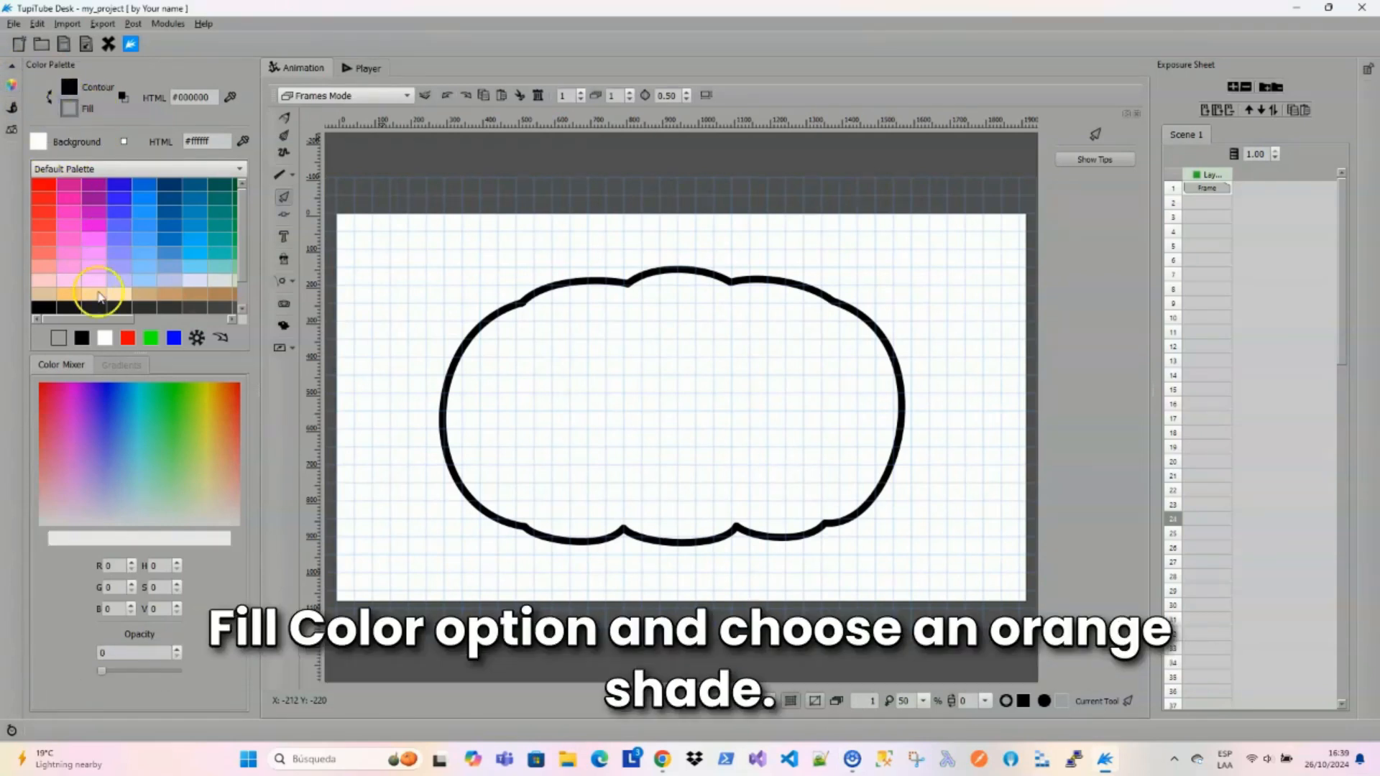
left_click_drag(91, 320, 186, 331)
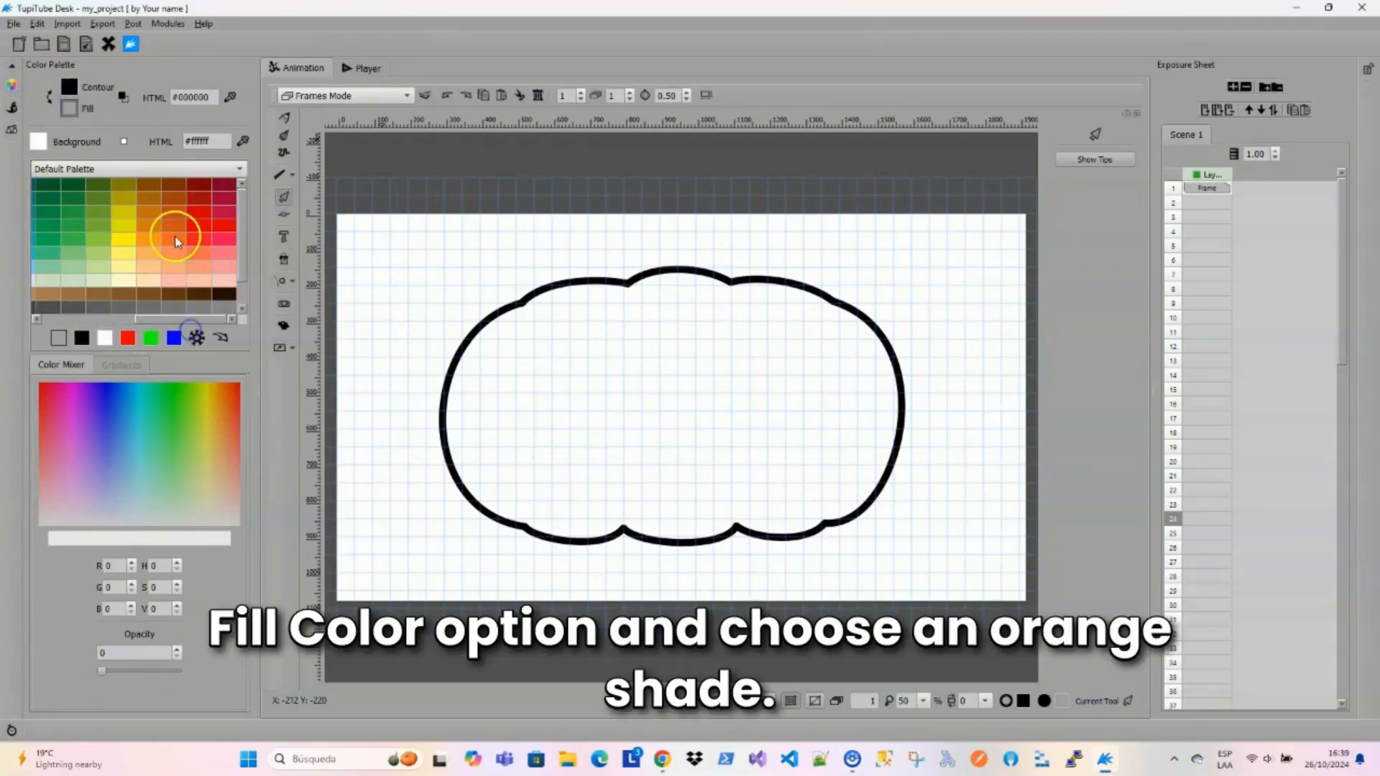
left_click(147, 240)
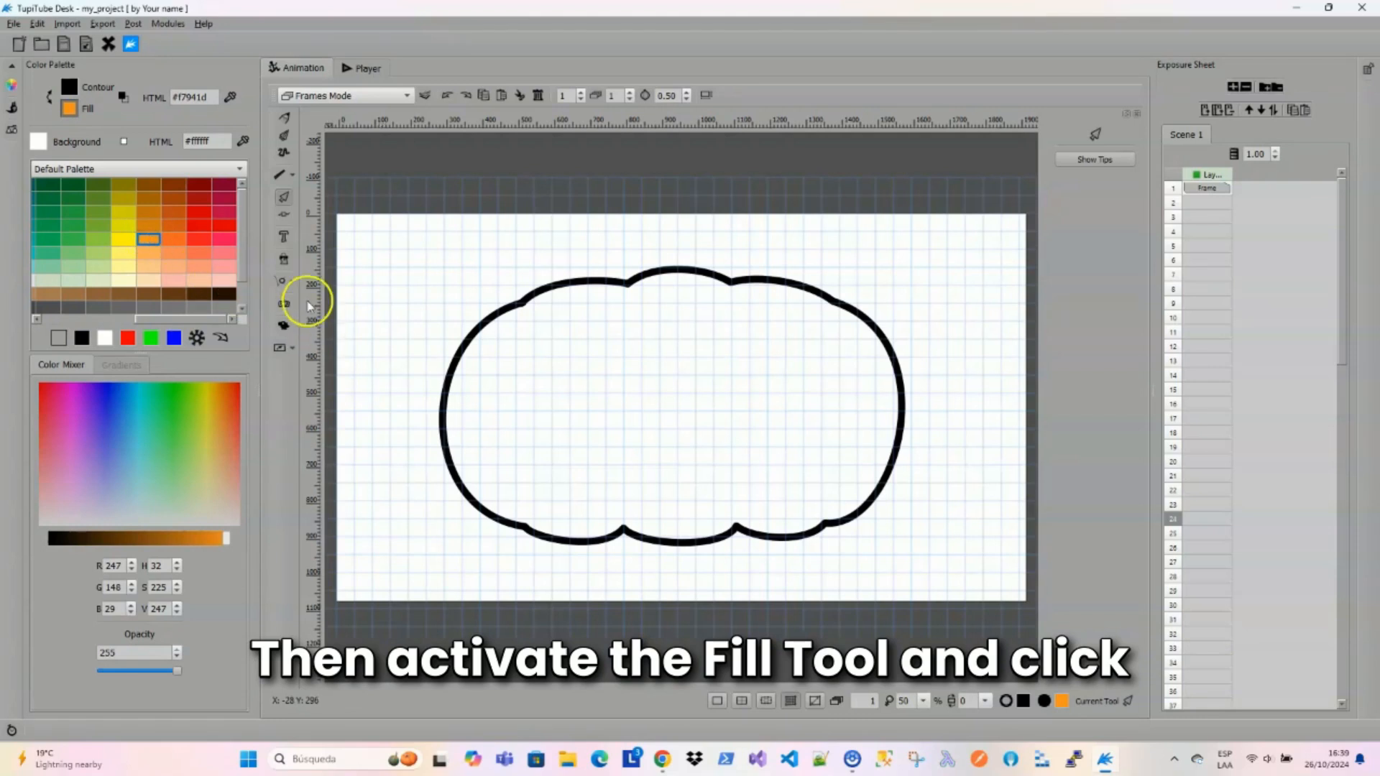
left_click(284, 259)
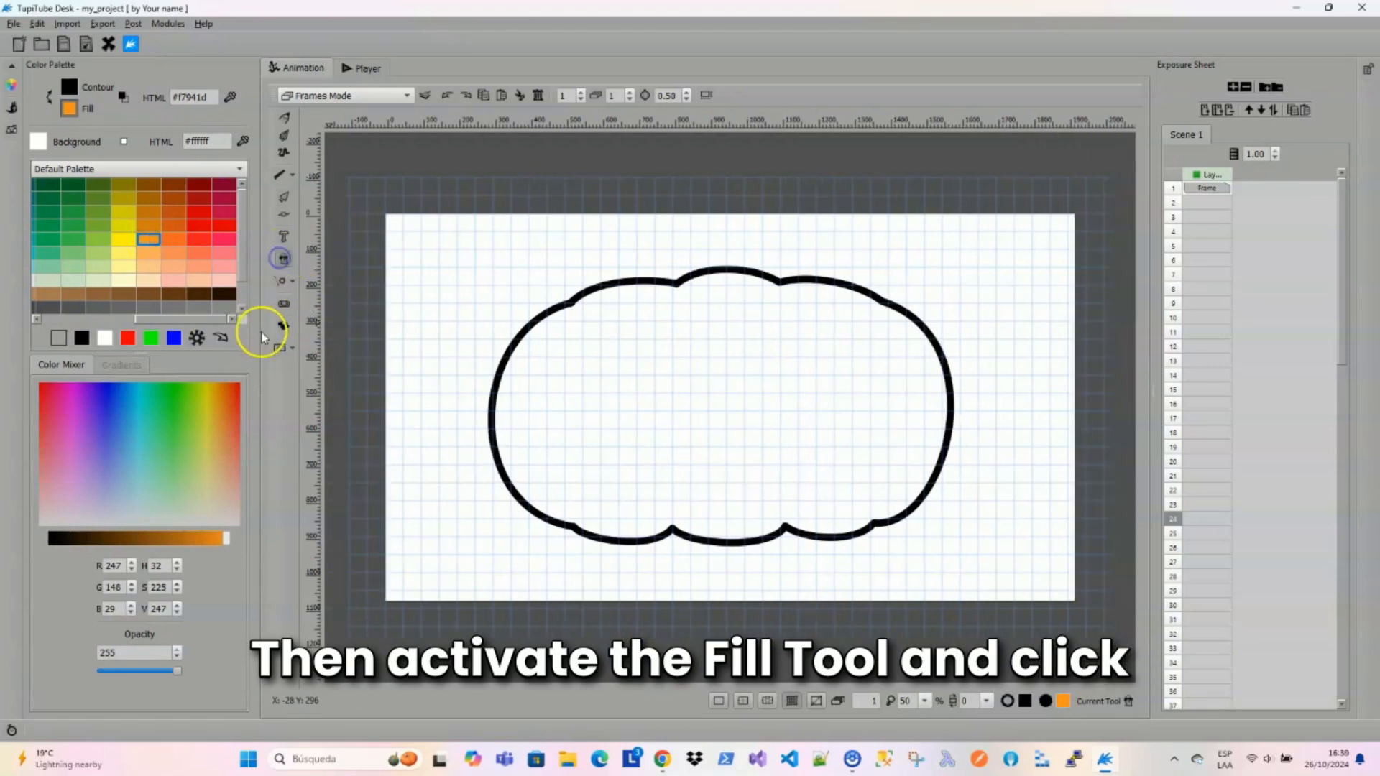
left_click(684, 369)
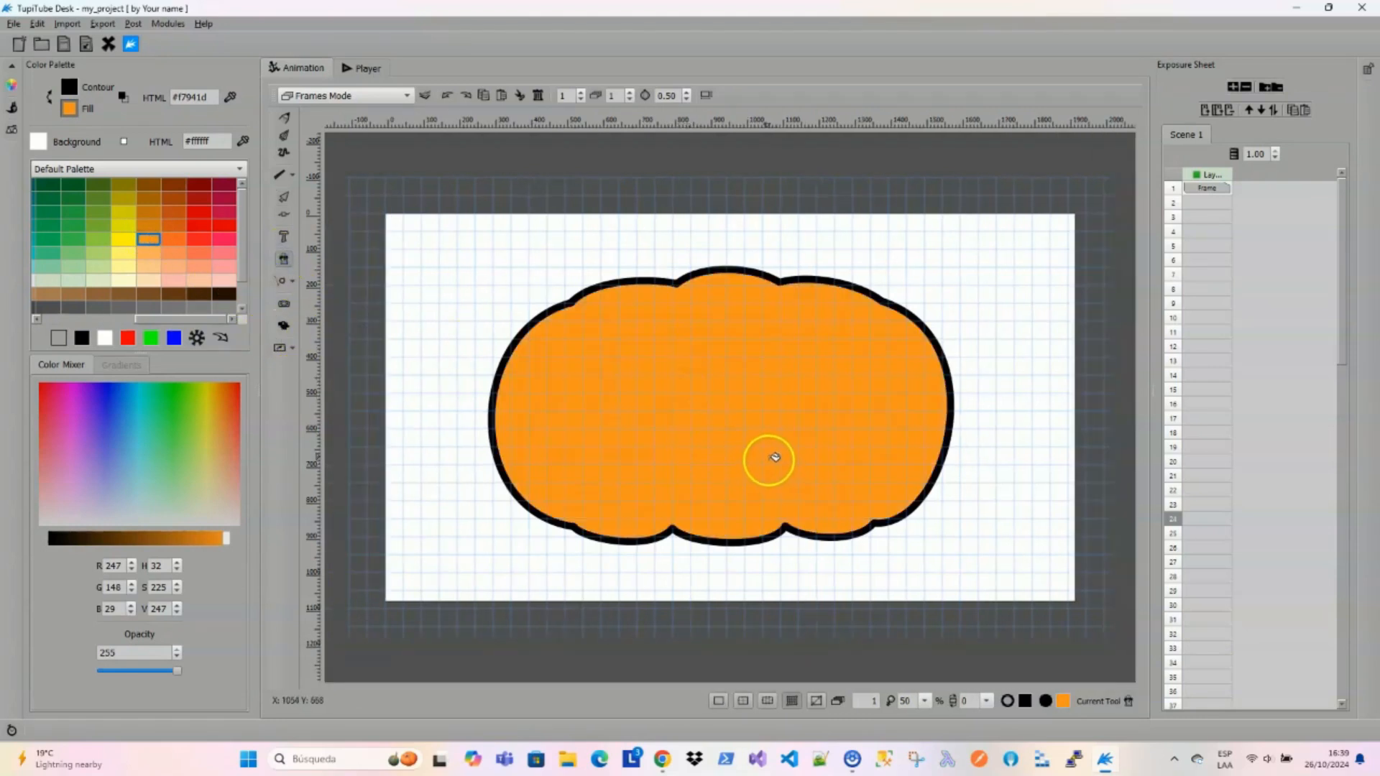
left_click(13, 85)
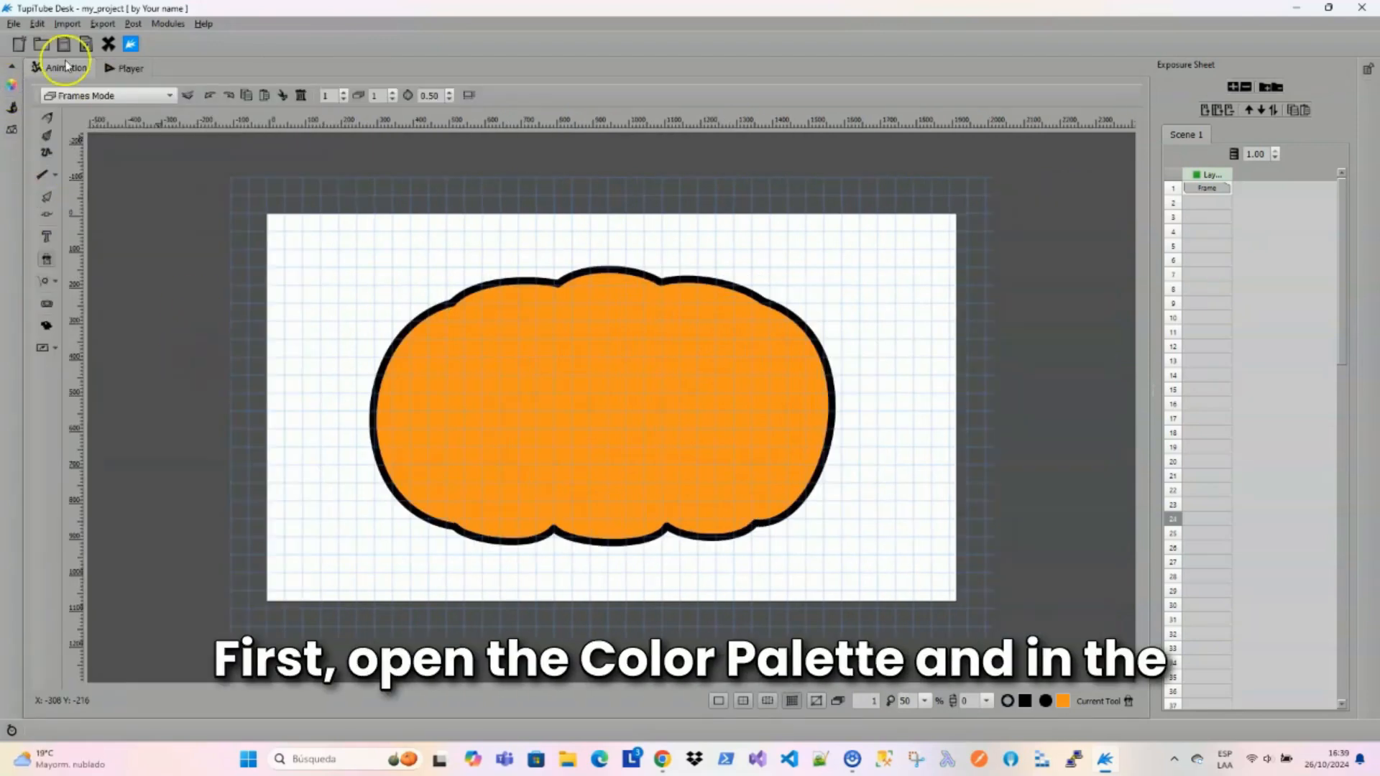
Choose the green fill color #23983e and draw a slanted four-point stem at the pumpkin's top center with the Line tool.
left_click(10, 84)
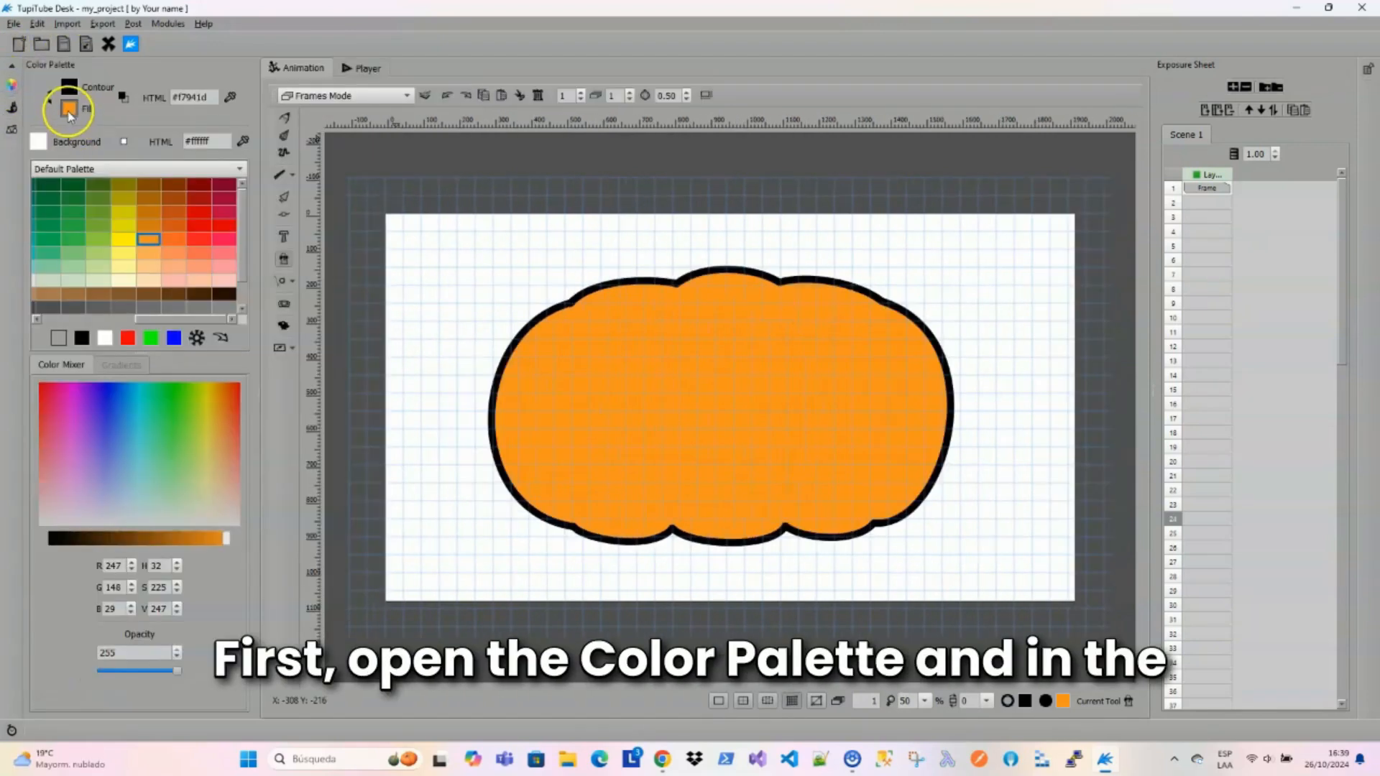
left_click(72, 213)
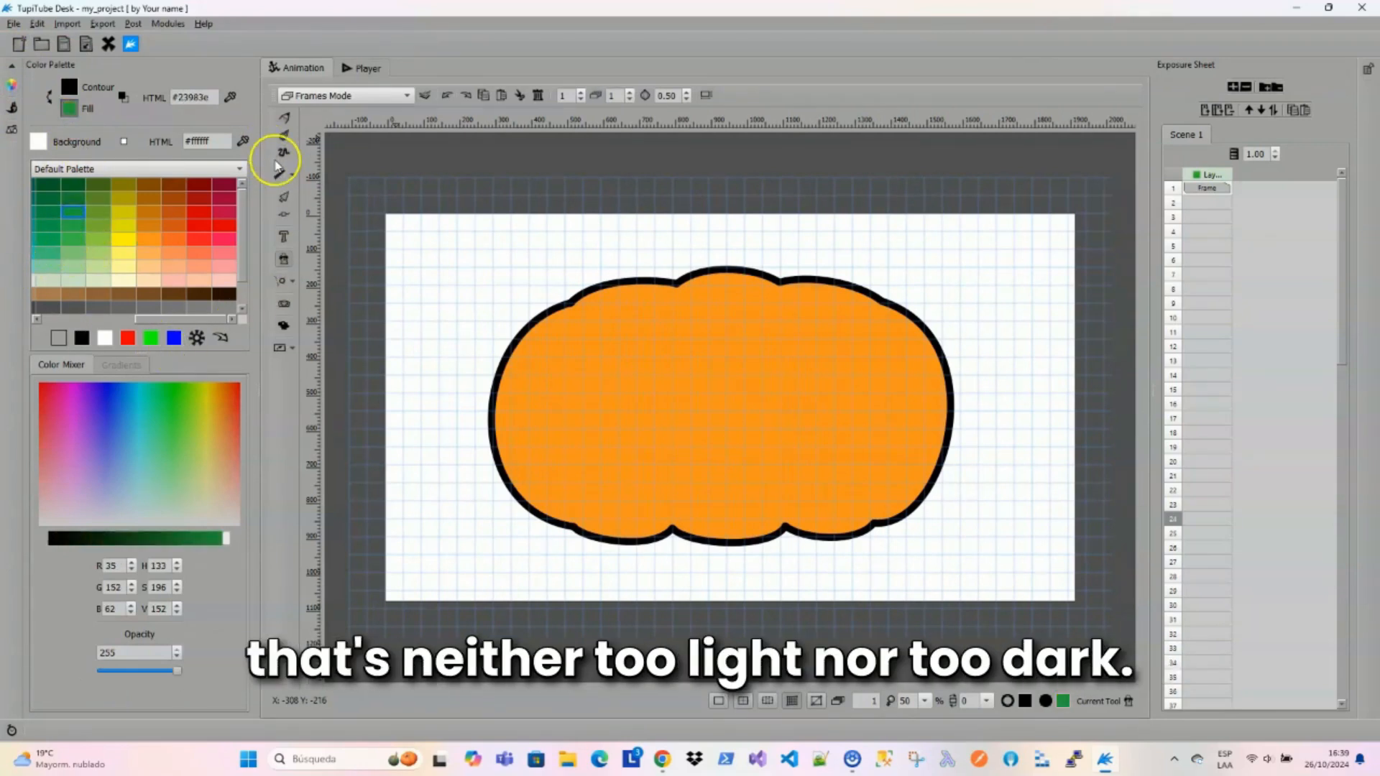
left_click(12, 87)
left_click(42, 174)
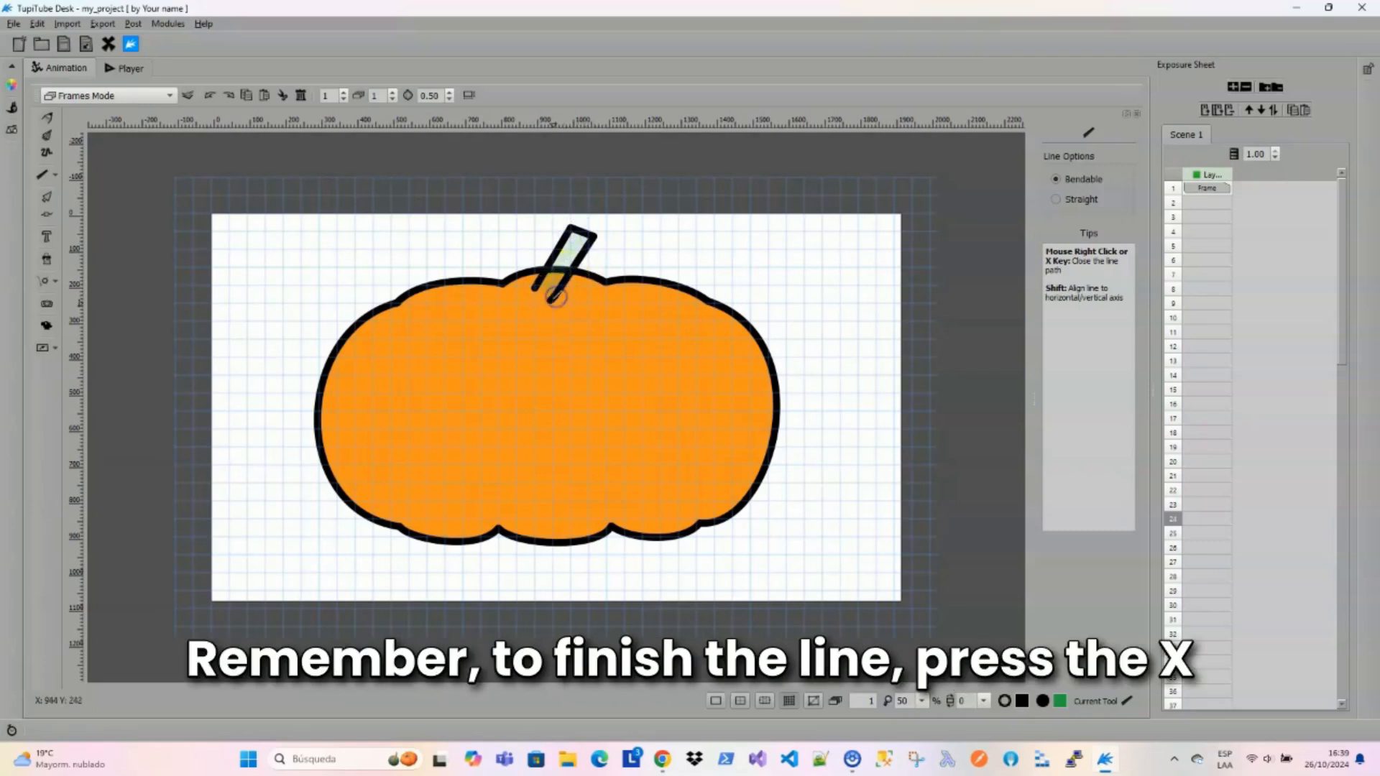
right_click(550, 303)
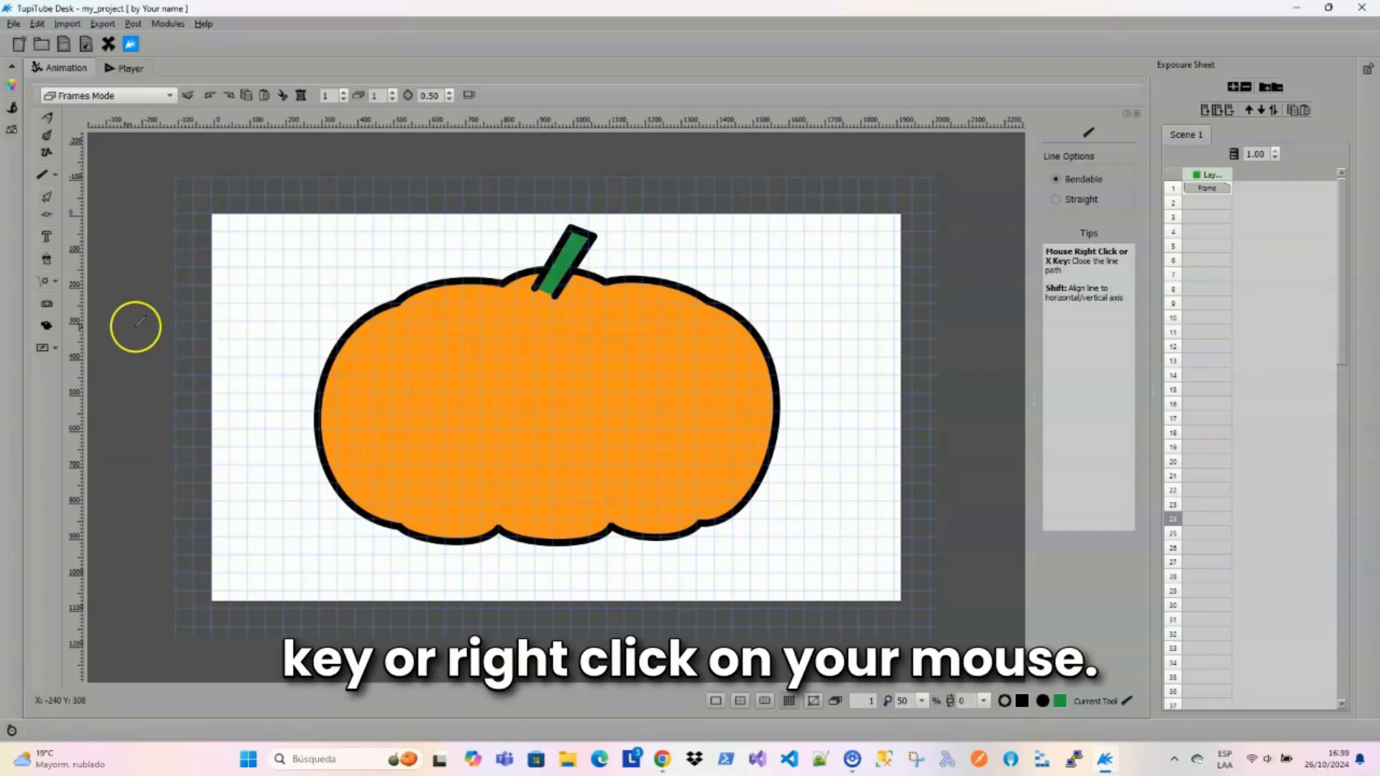
Bend the stem's two long sides into curves and narrow its base with the Nodes Editor.
left_click(48, 214)
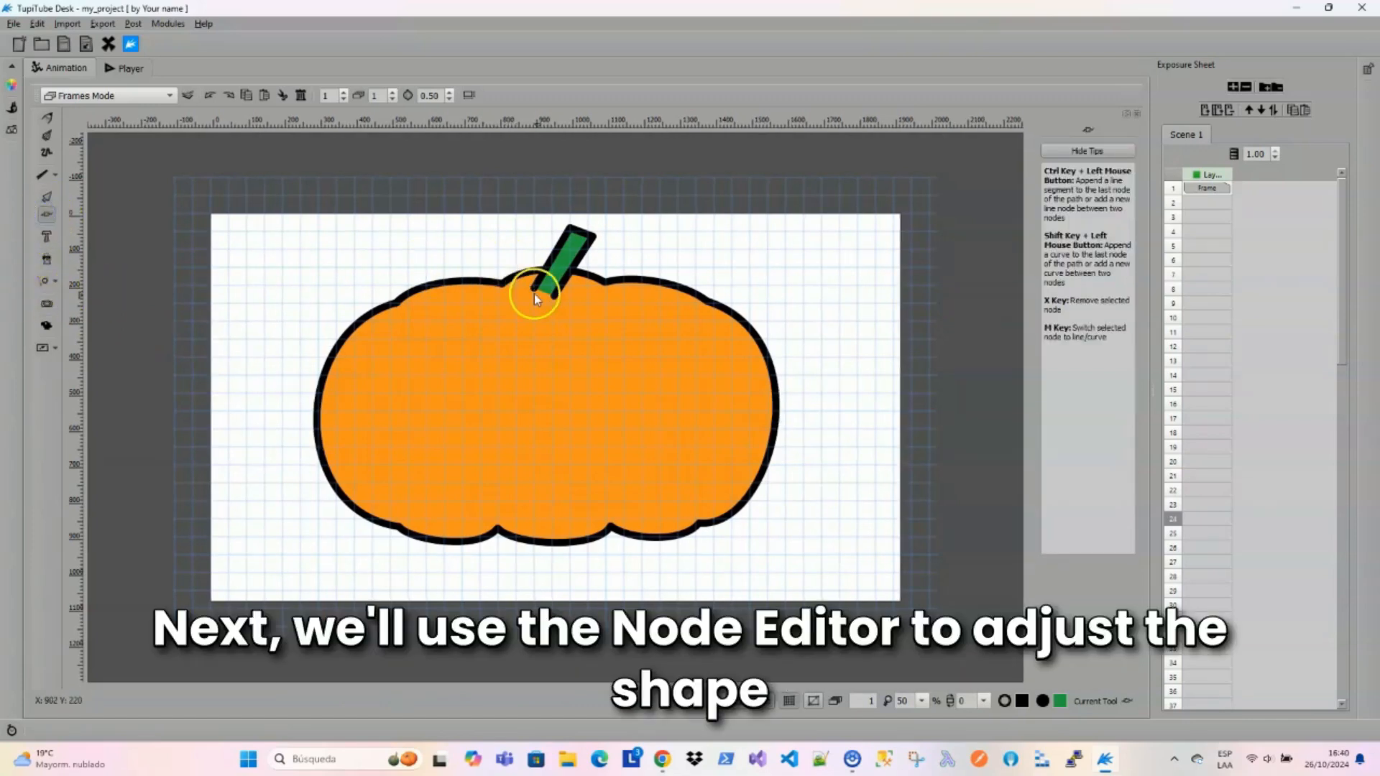
left_click(536, 292)
left_click_drag(588, 229, 589, 230)
left_click_drag(554, 297, 549, 294)
left_click(594, 234)
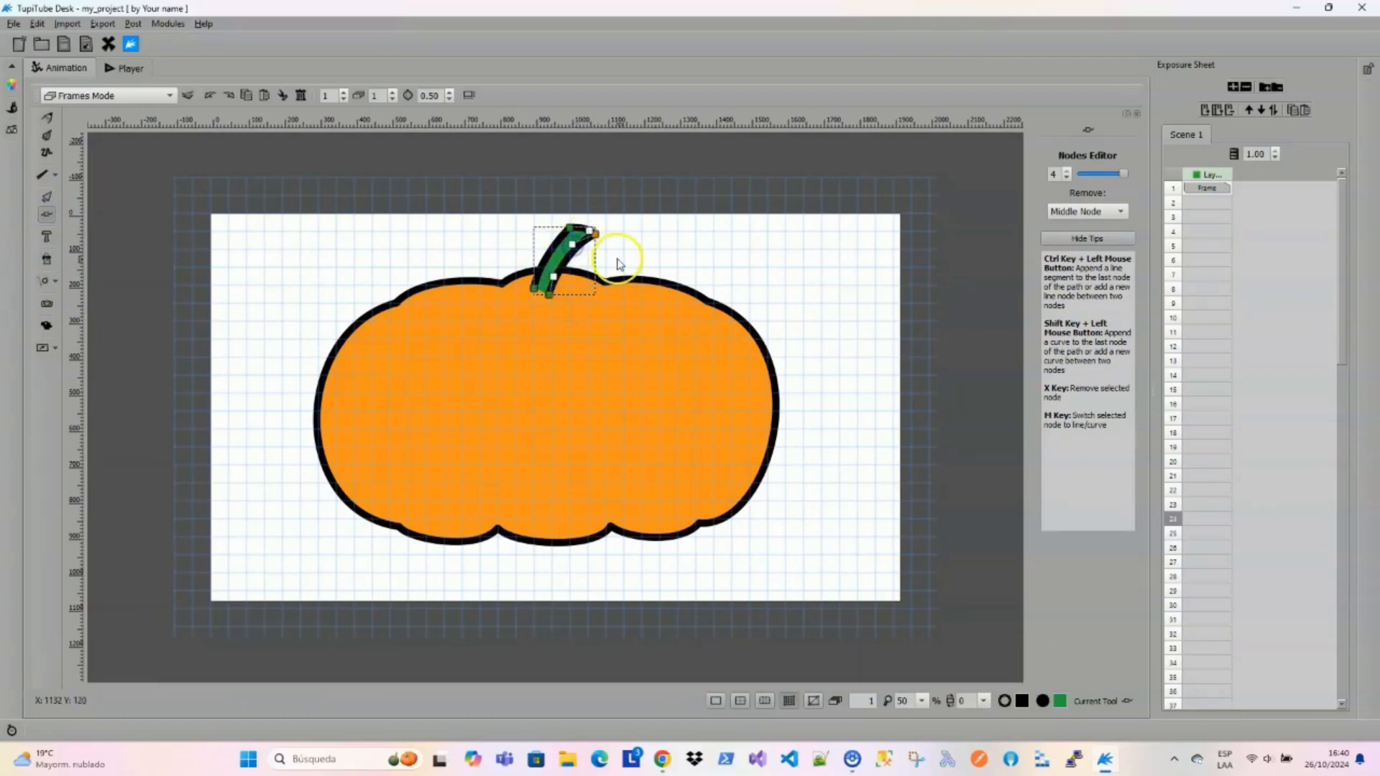
left_click(646, 244)
Send the stem to the back behind the pumpkin, and move the stem and pumpkin together slightly down.
left_click(47, 196)
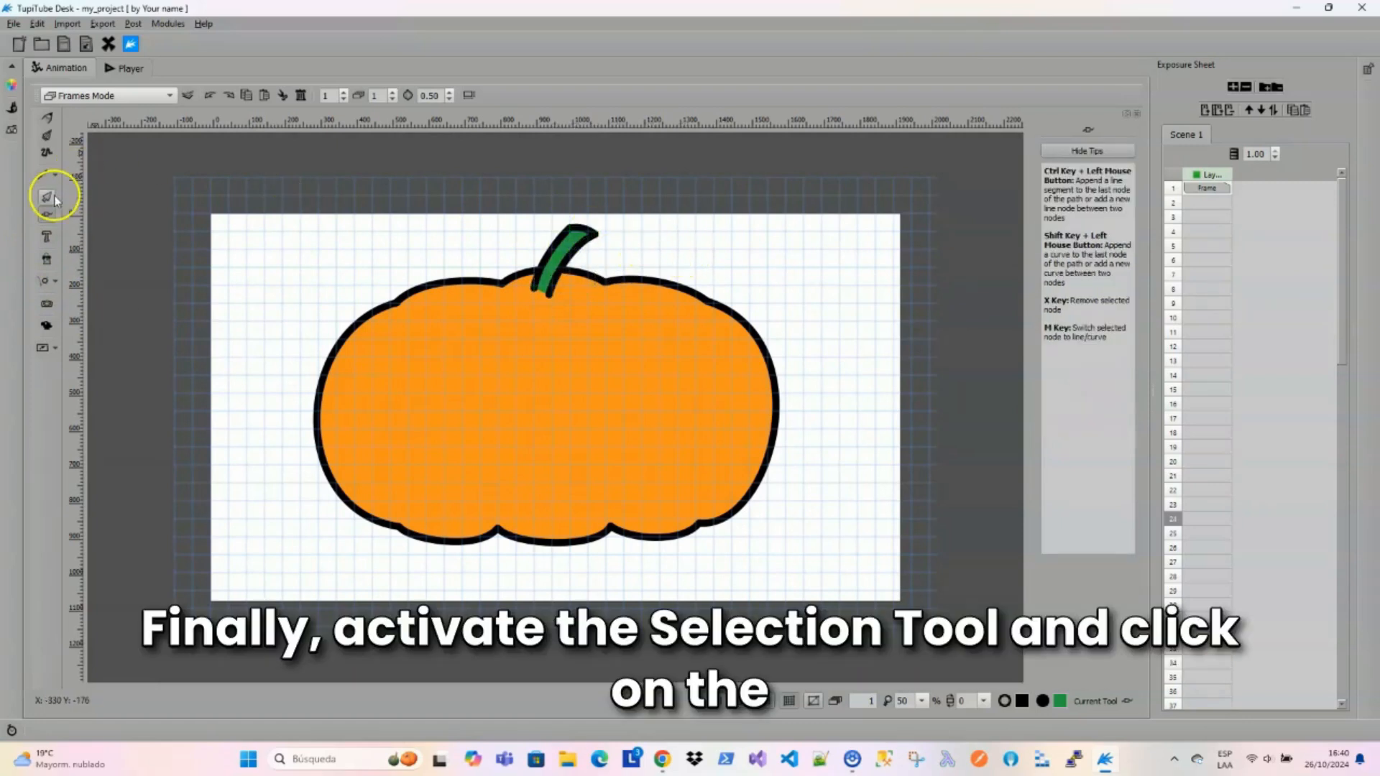
left_click_drag(507, 205, 616, 265)
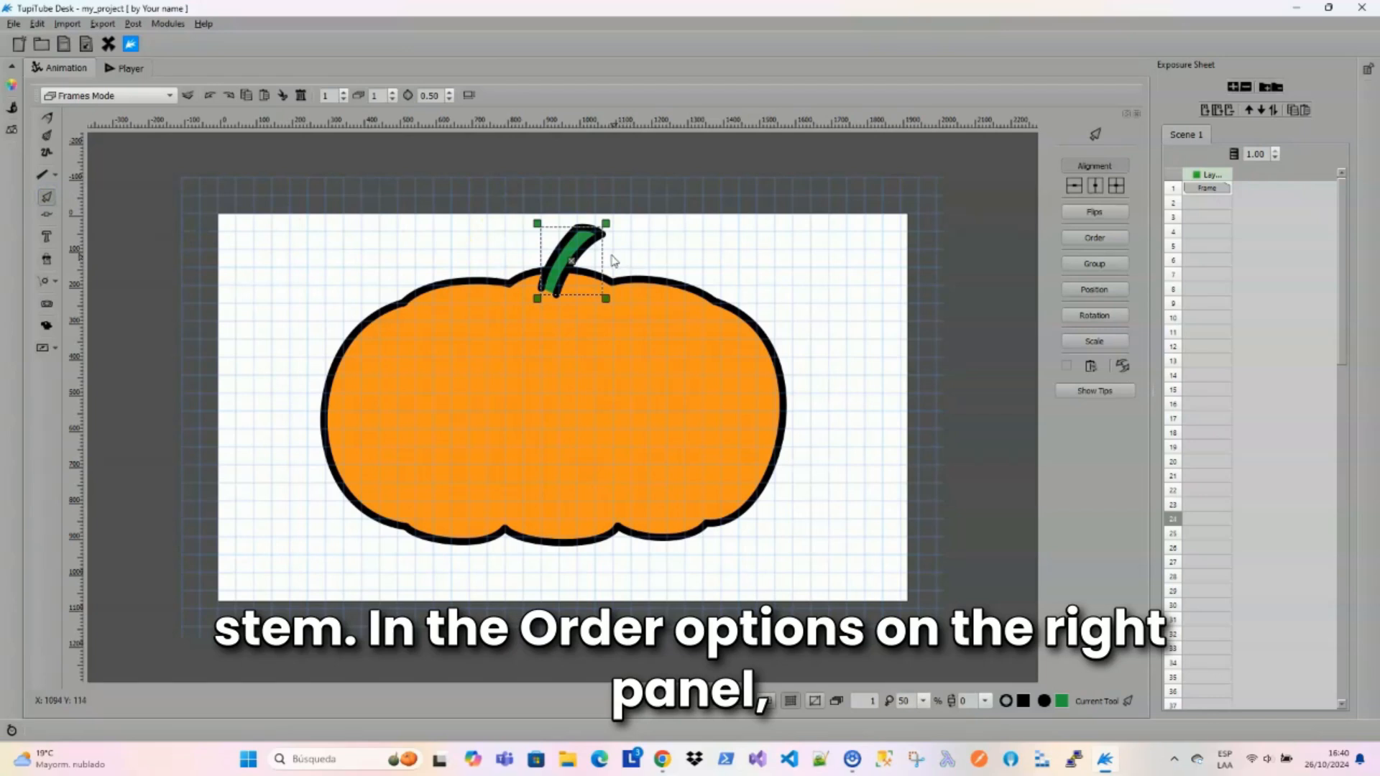
left_click(1090, 239)
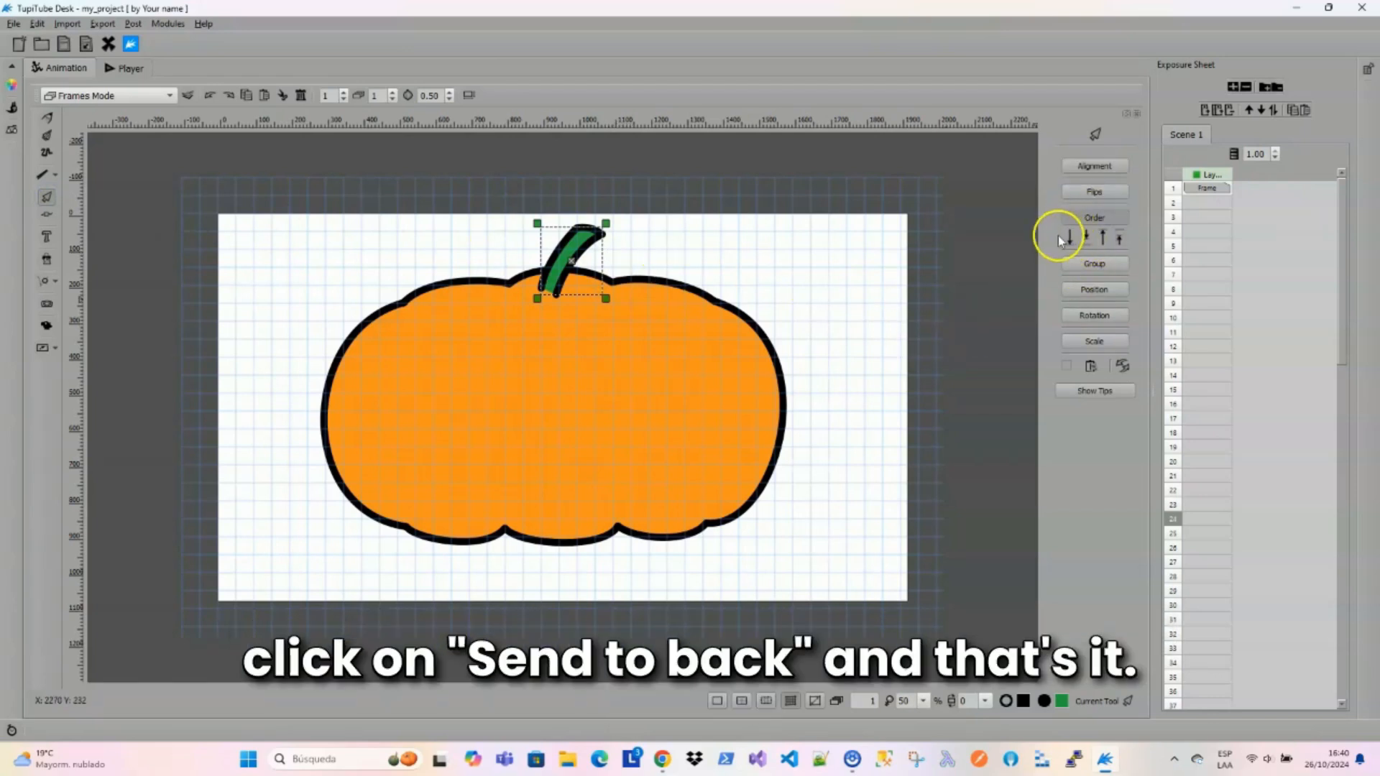
left_click(1070, 238)
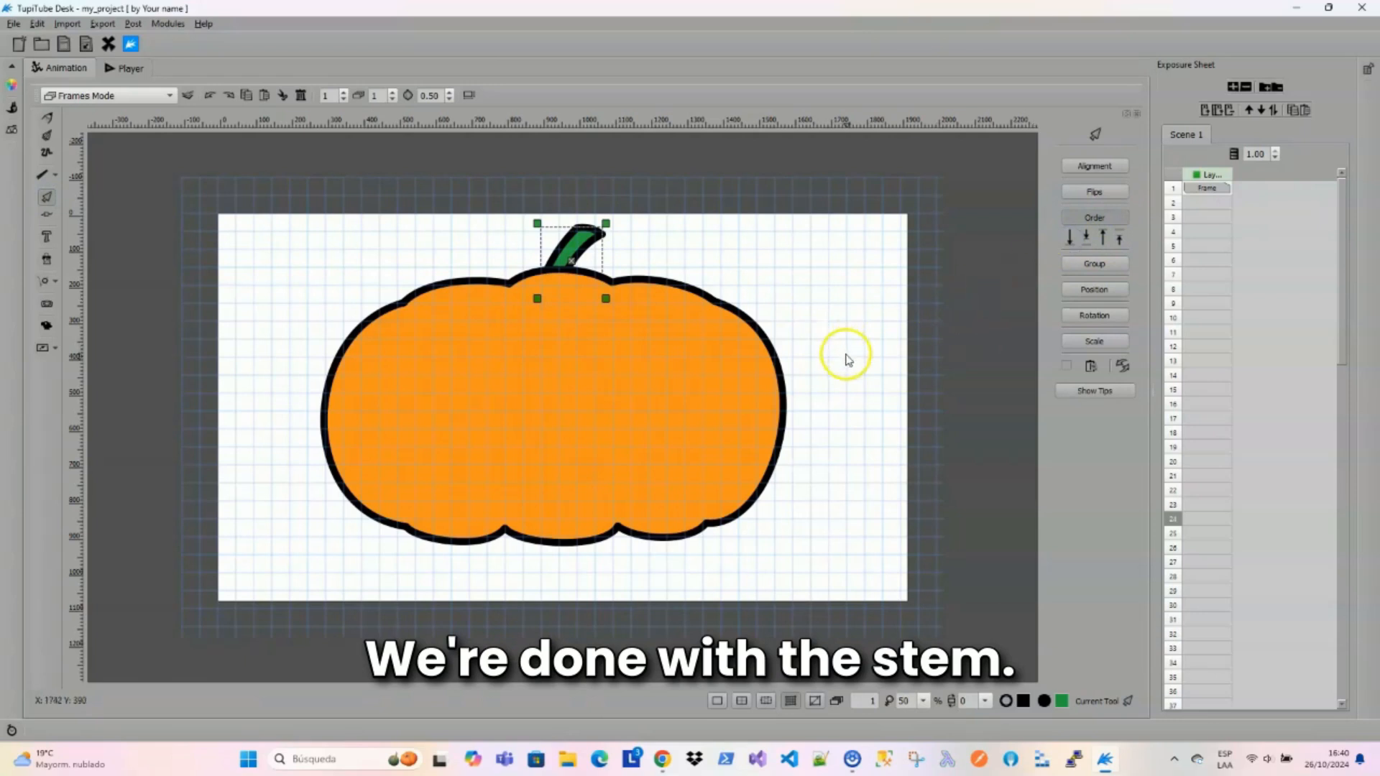
left_click_drag(284, 185, 863, 628)
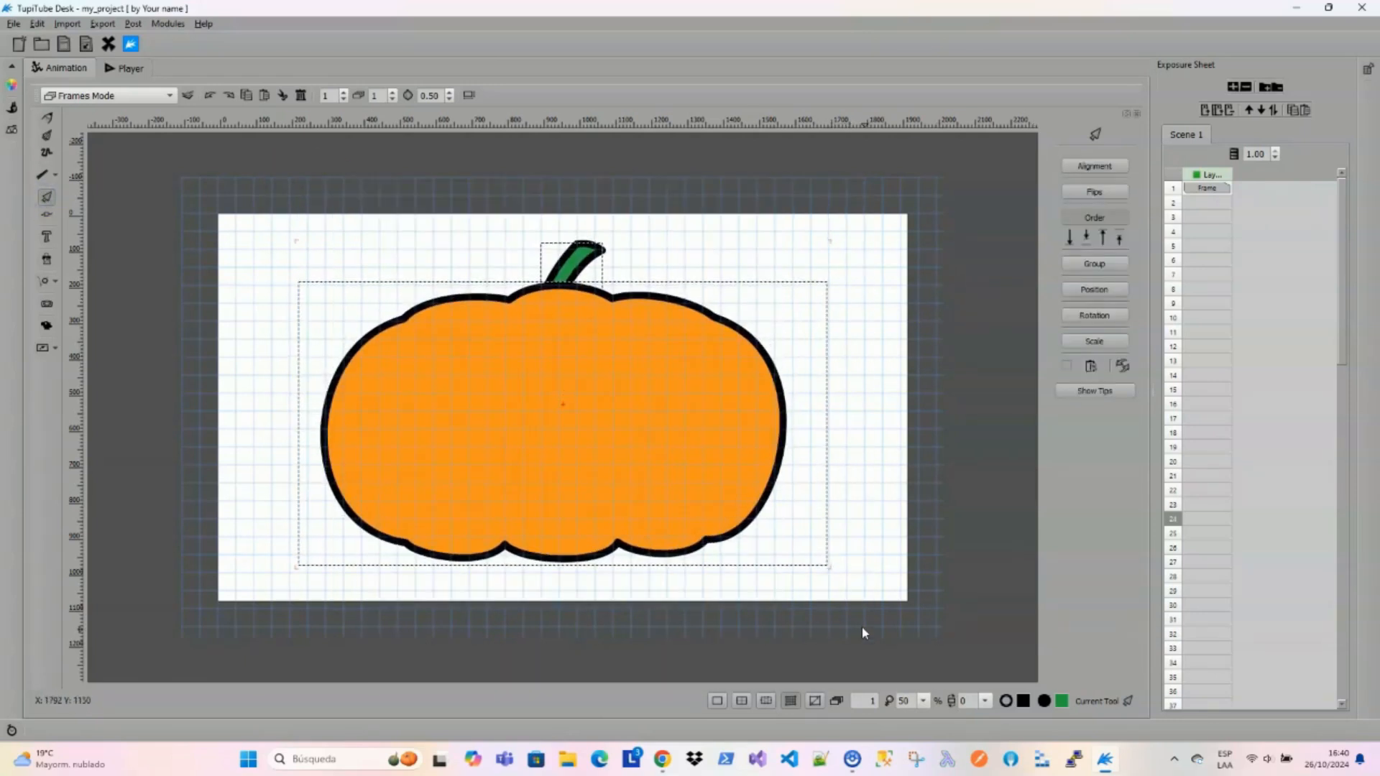
left_click(889, 381)
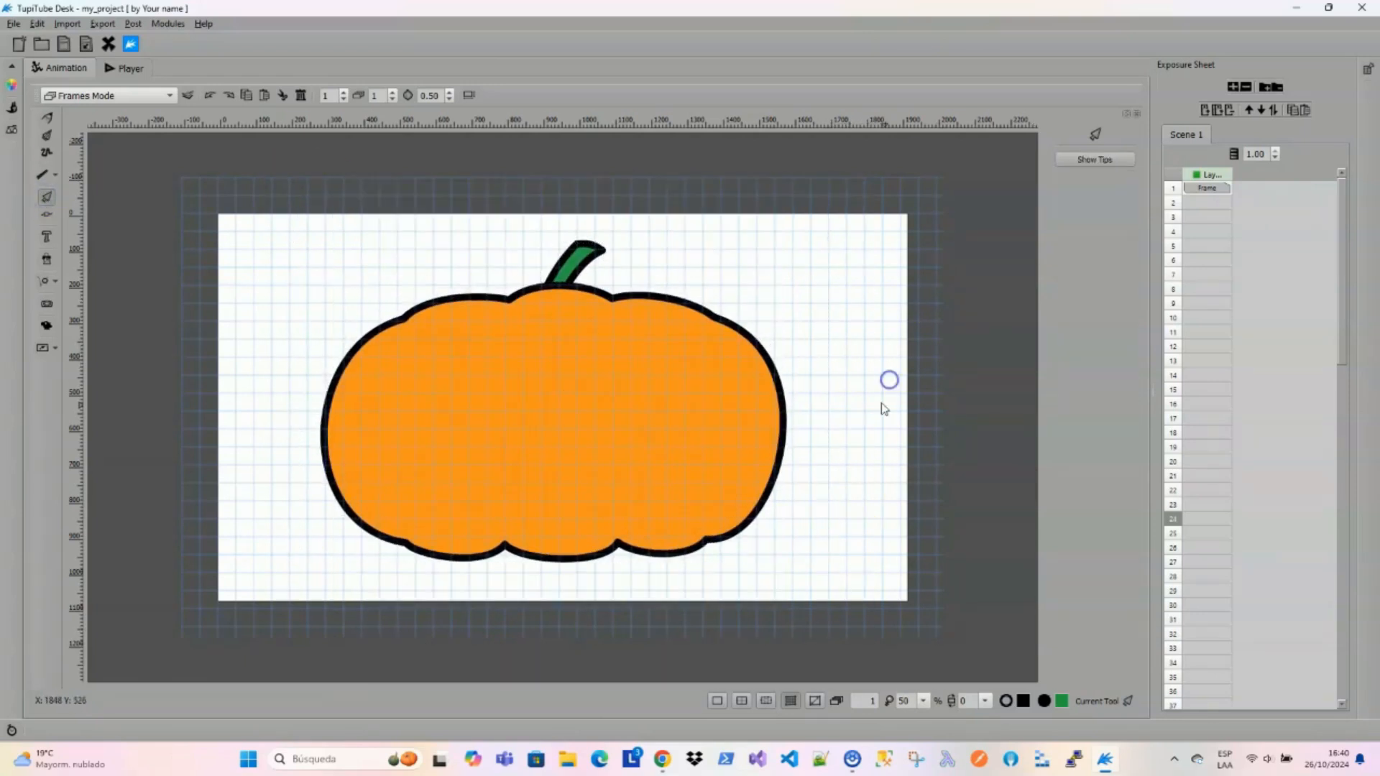
Change the canvas background color to black, #000000.
left_click(11, 85)
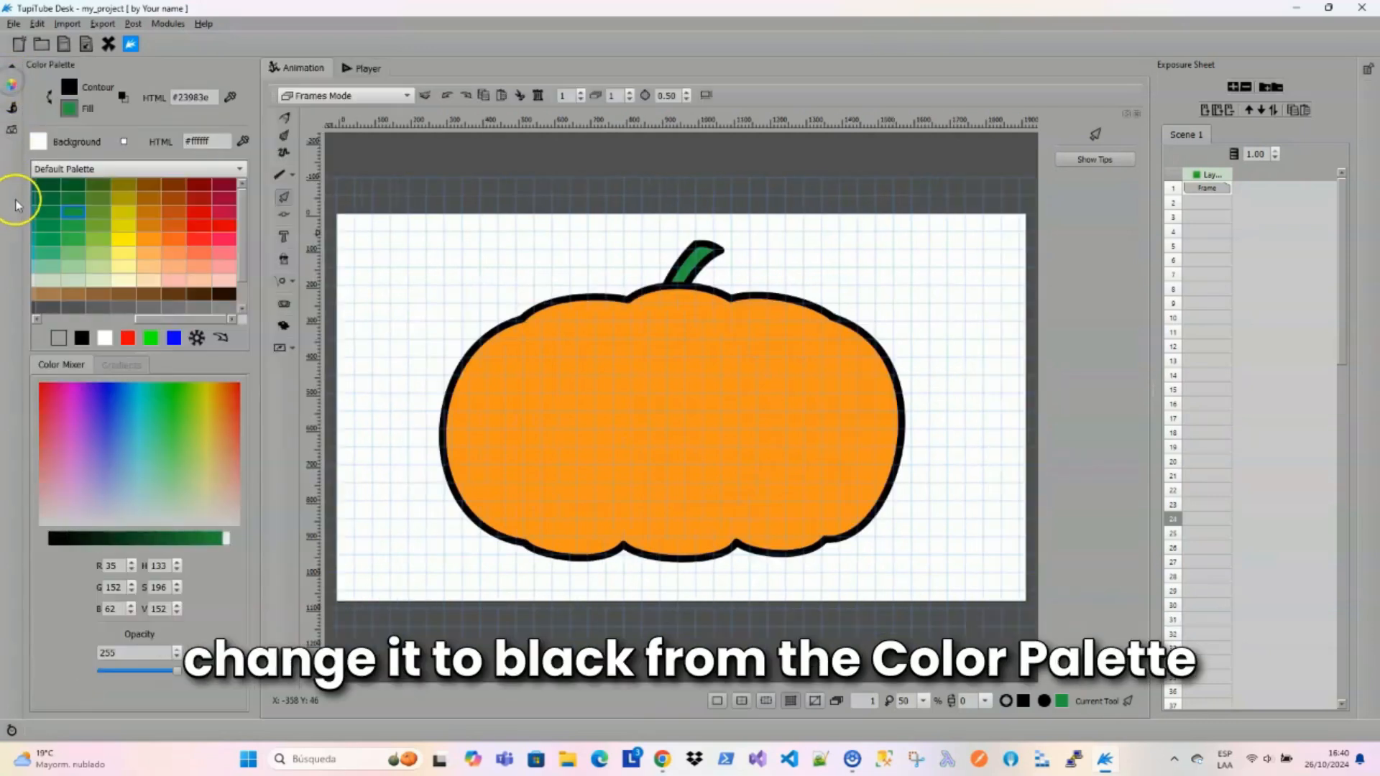
left_click(37, 139)
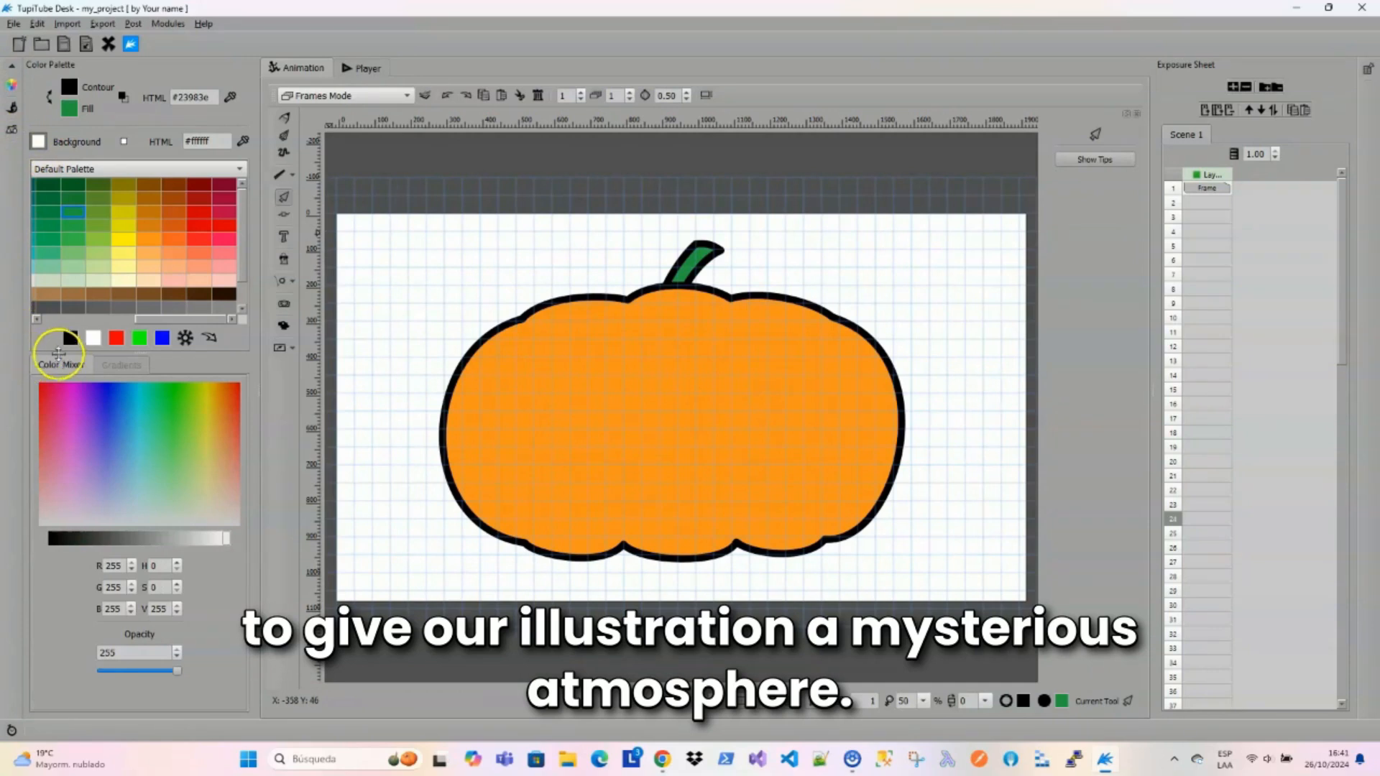
left_click(71, 338)
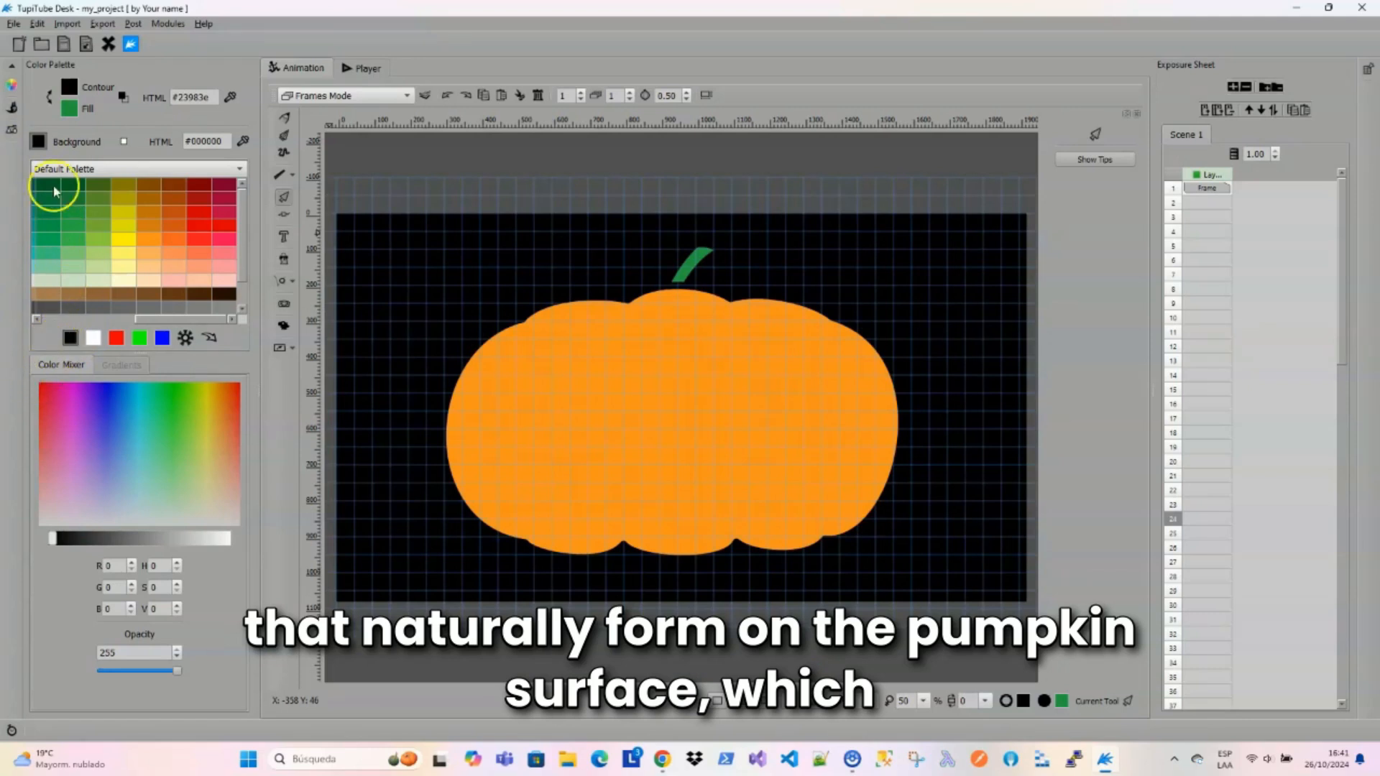
left_click(12, 85)
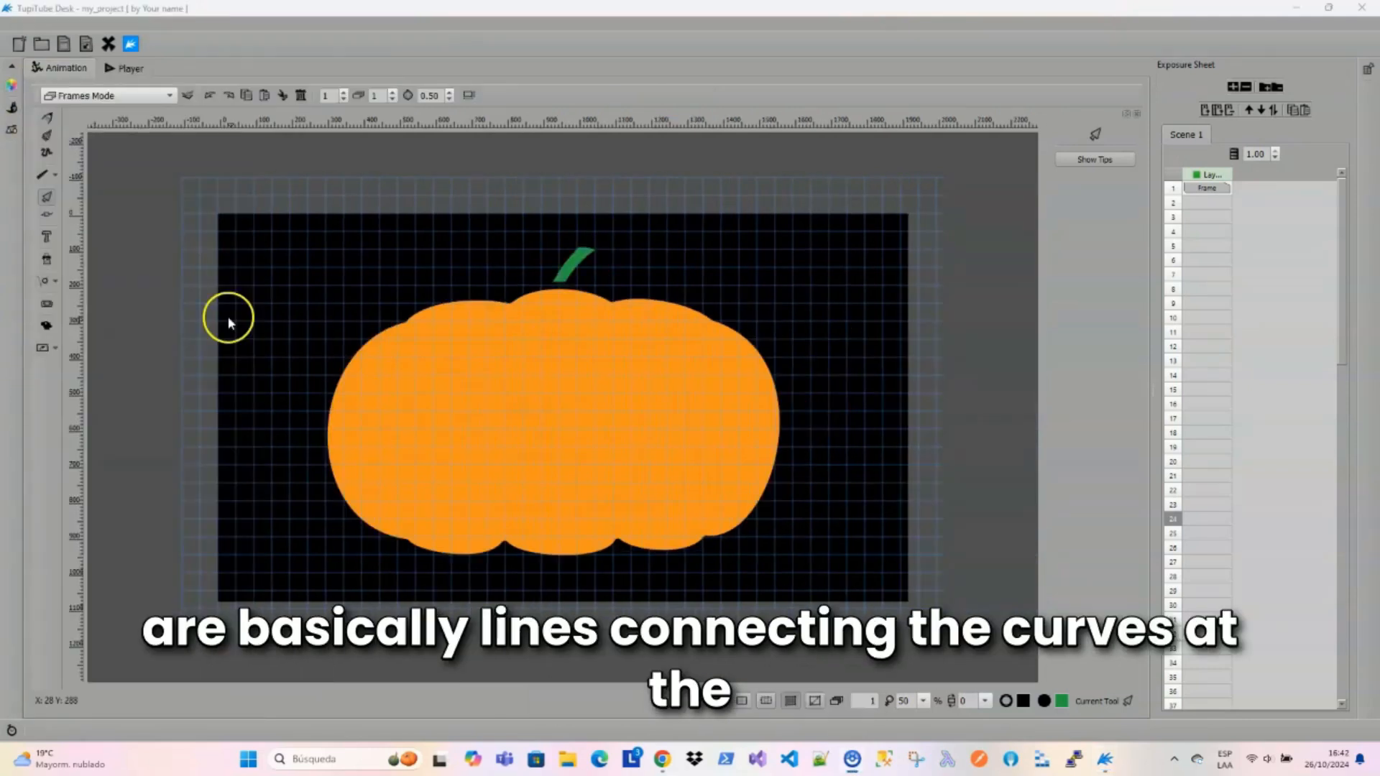
Prepare the Line tool with a brush thickness of 15 and a transparent fill color.
left_click(11, 105)
left_click(57, 187)
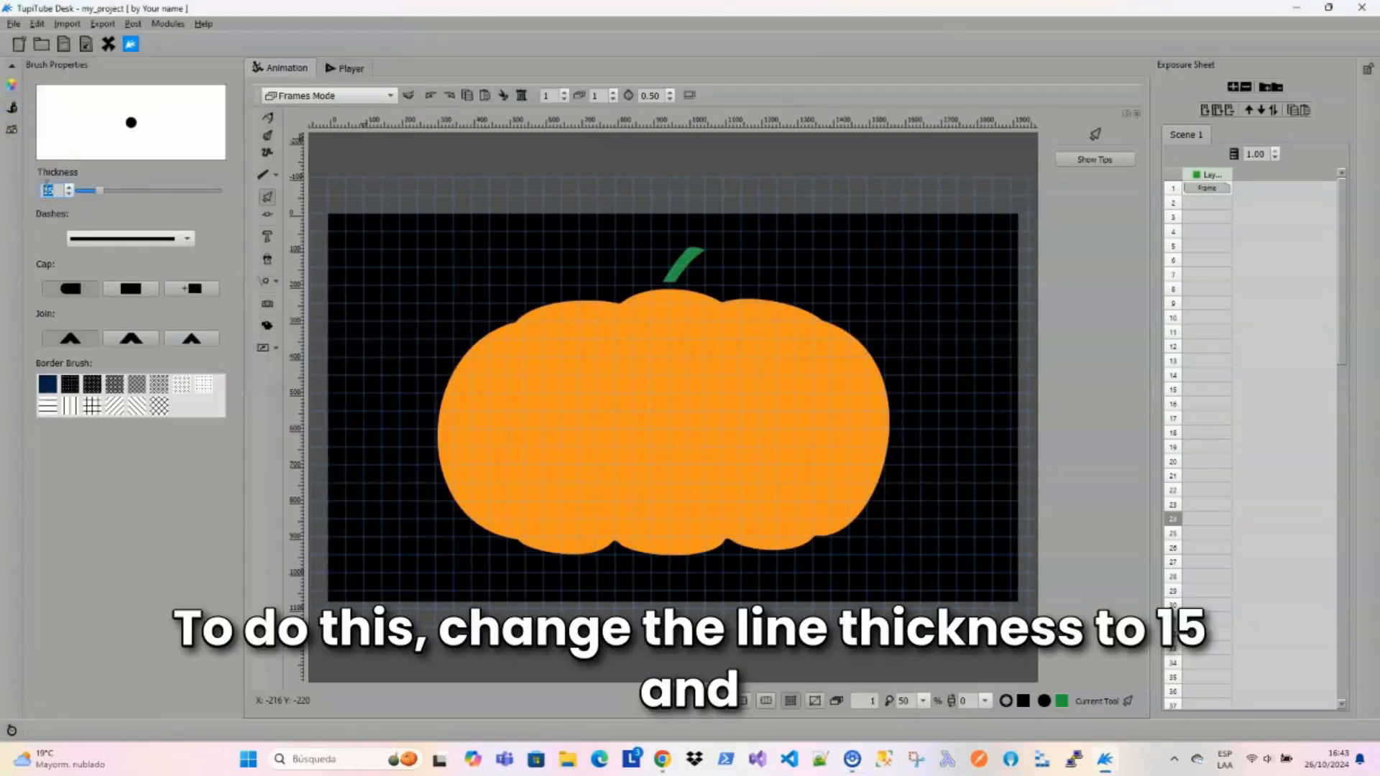
left_click(11, 84)
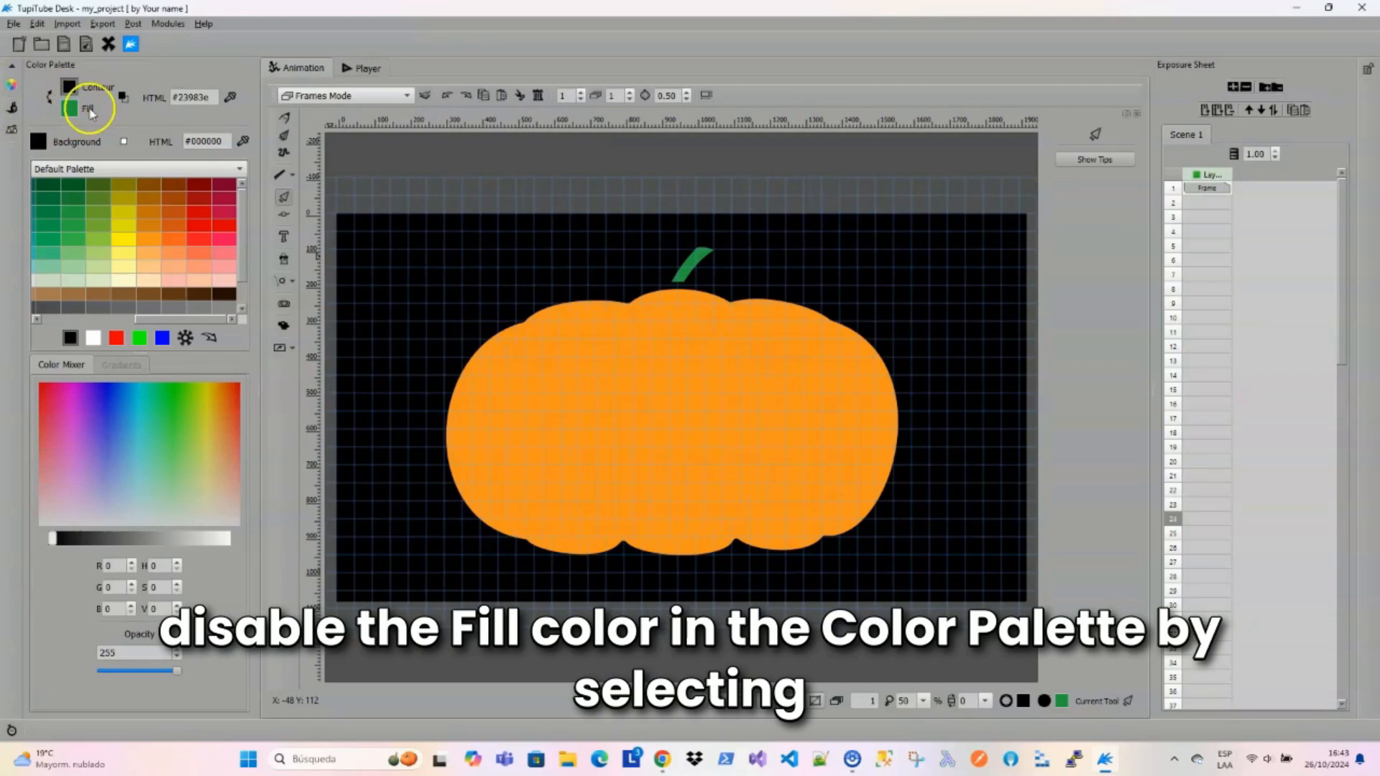
left_click(70, 108)
left_click(58, 338)
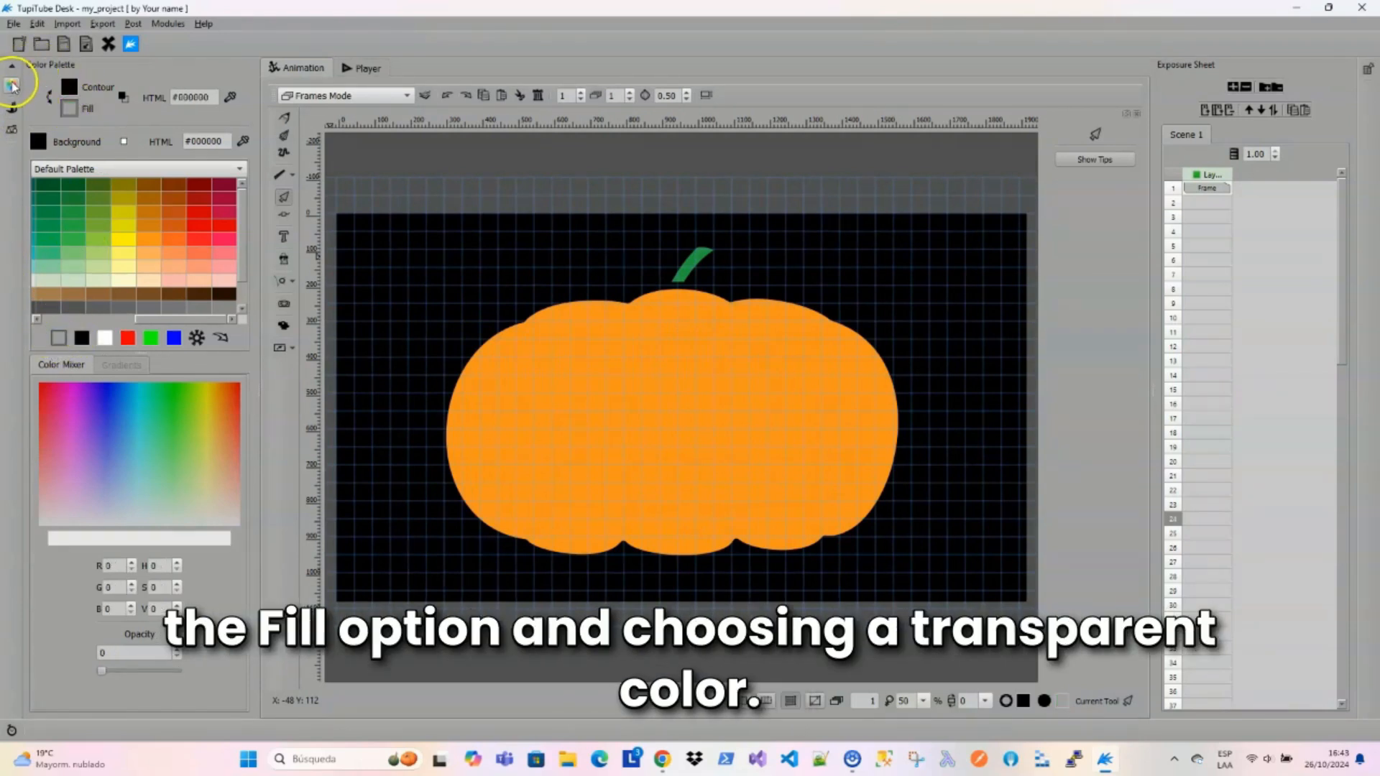
left_click(11, 85)
left_click(43, 174)
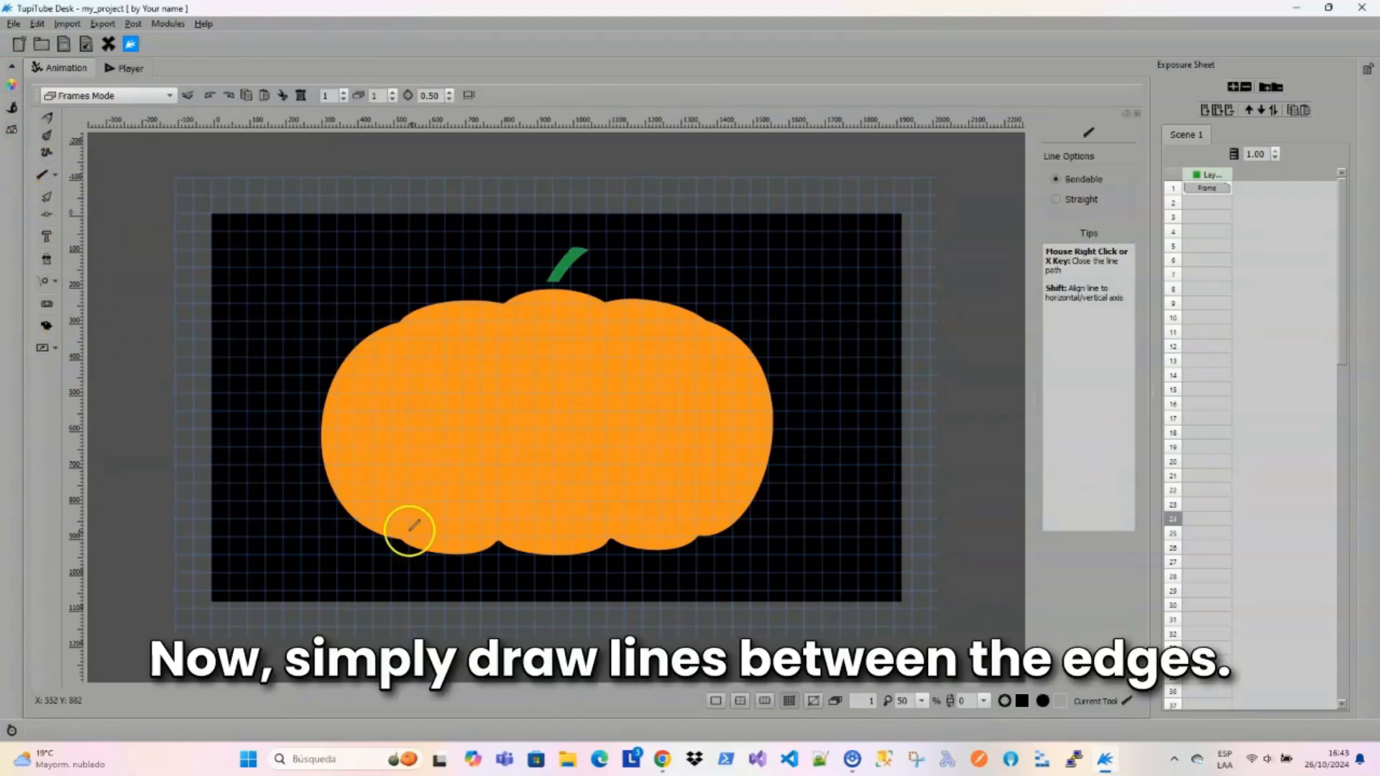
Draw four near-vertical black crease lines across the pumpkin, joining each bottom notch to the matching top notch.
left_click(401, 539)
right_click(403, 318)
left_click(500, 548)
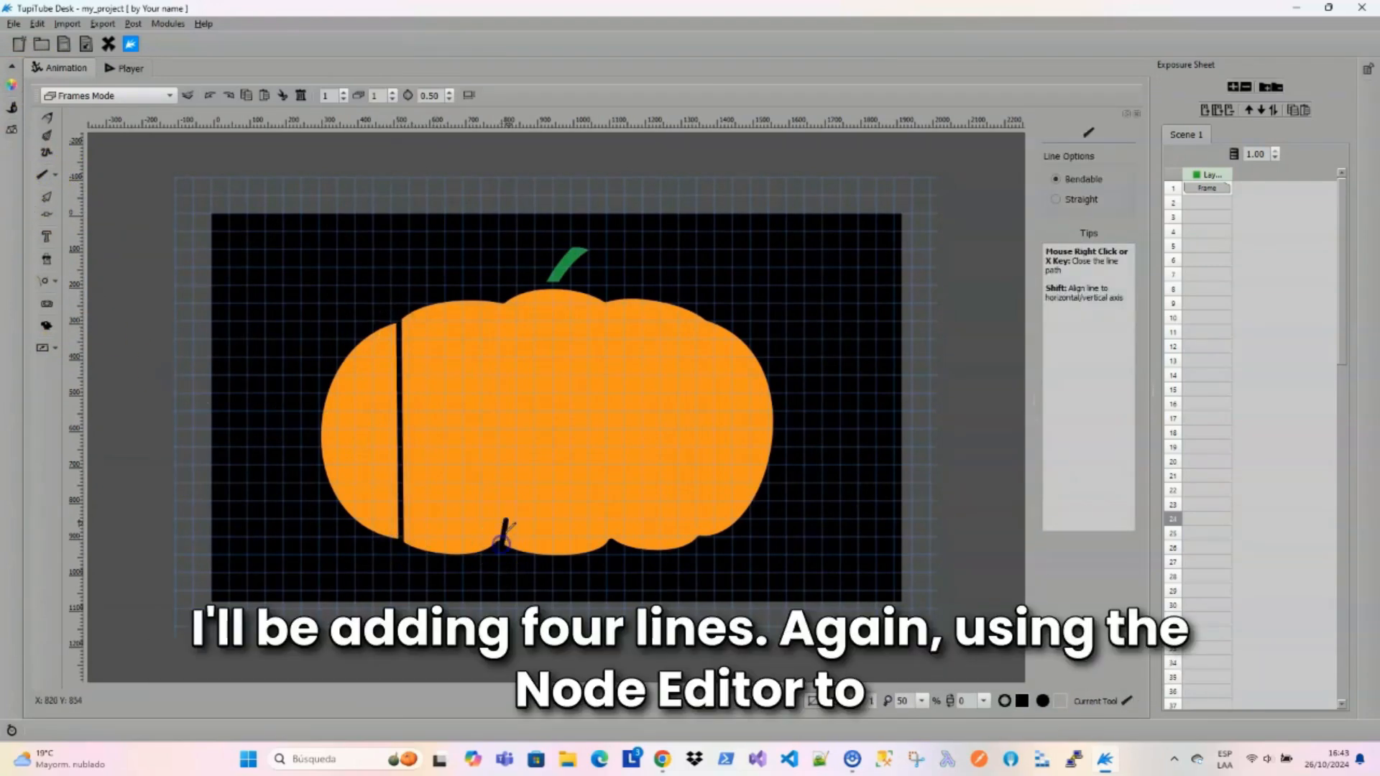
left_click(608, 544)
right_click(607, 302)
left_click(702, 537)
right_click(705, 316)
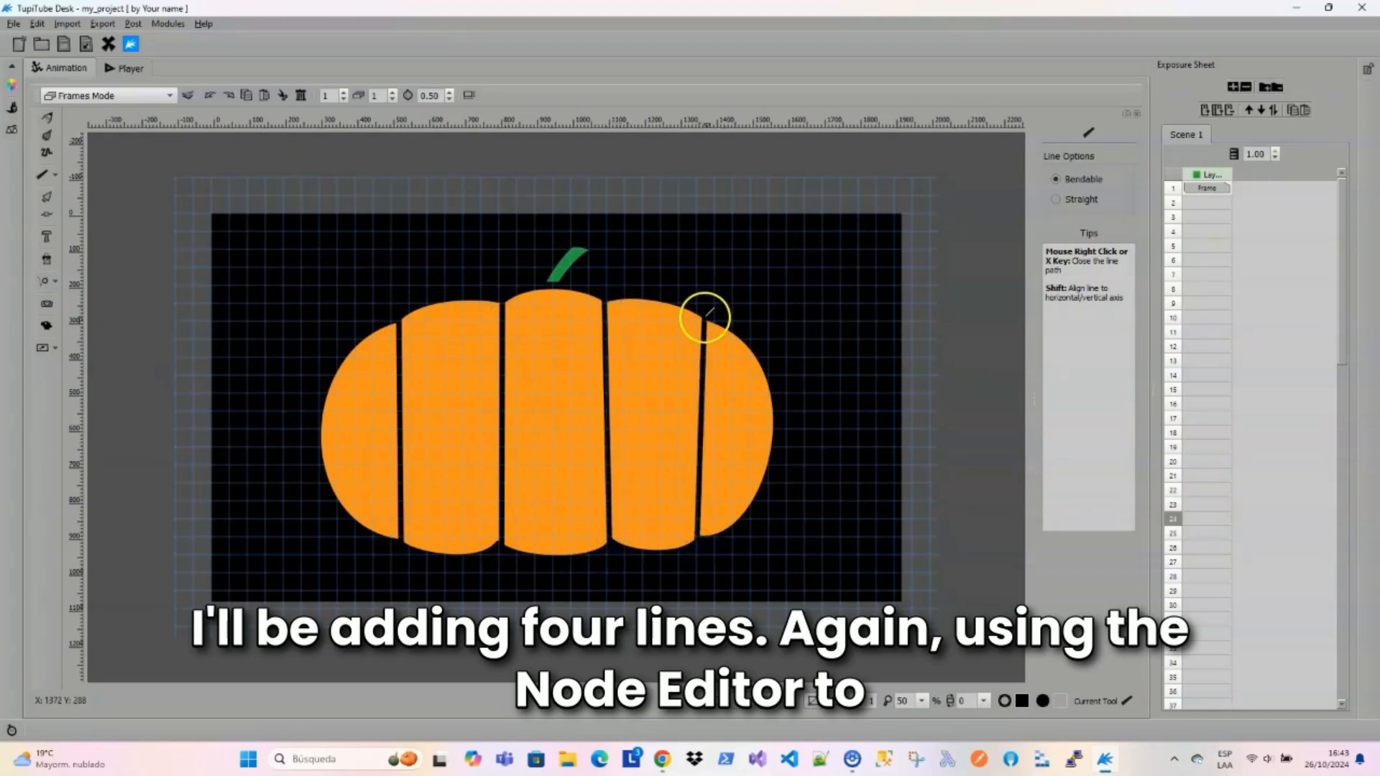
Bend the pumpkin's two left crease lines outward to the left with the Nodes Editor.
left_click(50, 214)
left_click(400, 325)
left_click_drag(400, 325, 358, 471)
left_click(499, 536)
left_click(499, 301)
left_click_drag(499, 303, 483, 333)
left_click_drag(498, 543, 462, 471)
Bend the pumpkin's two right crease lines outward to the right to mirror the left ones.
left_click(605, 306)
left_click_drag(606, 298, 615, 344)
left_click_drag(610, 539, 632, 459)
left_click(700, 537)
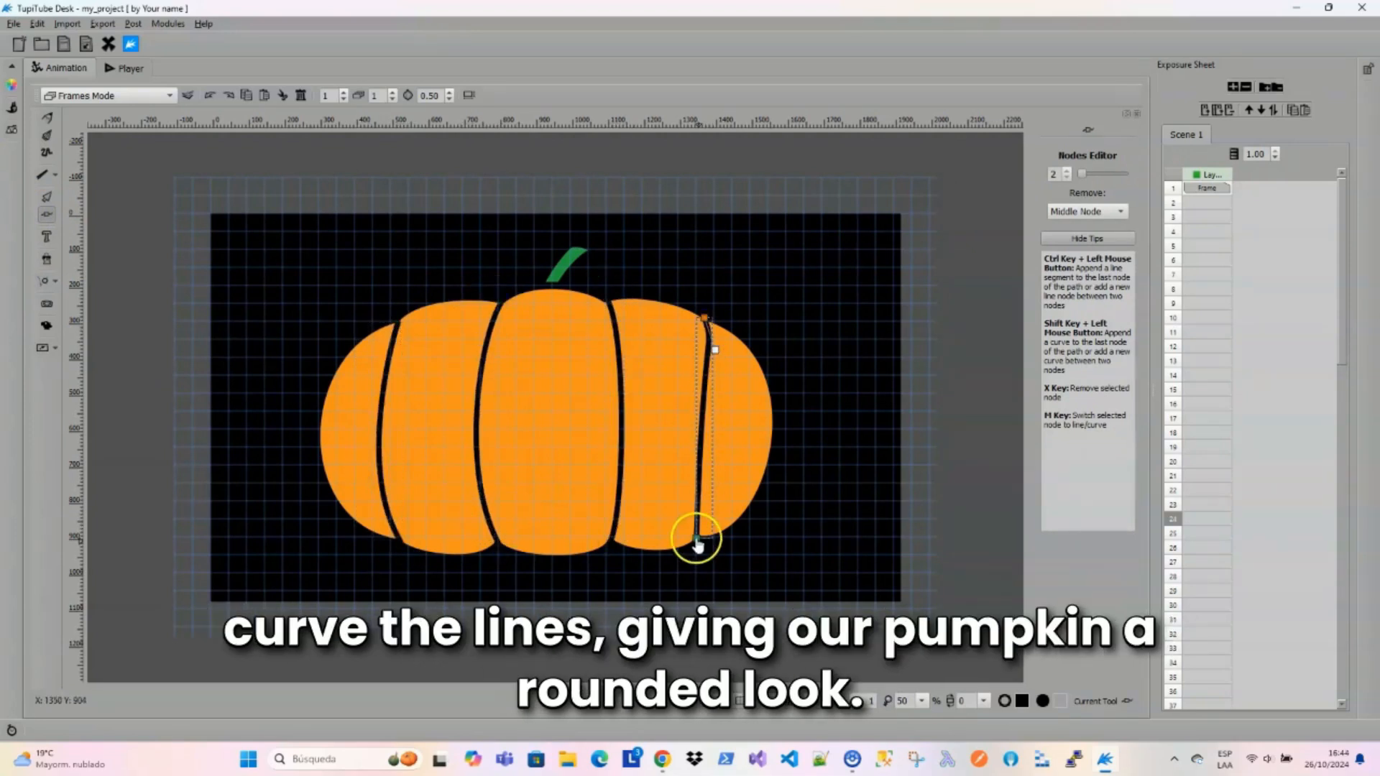
left_click_drag(699, 539, 726, 477)
left_click_drag(704, 317, 722, 351)
Increase the outward curve of the leftmost crease line and deselect it.
left_click(401, 539)
left_click(402, 540)
left_click_drag(399, 320, 362, 376)
left_click(489, 347)
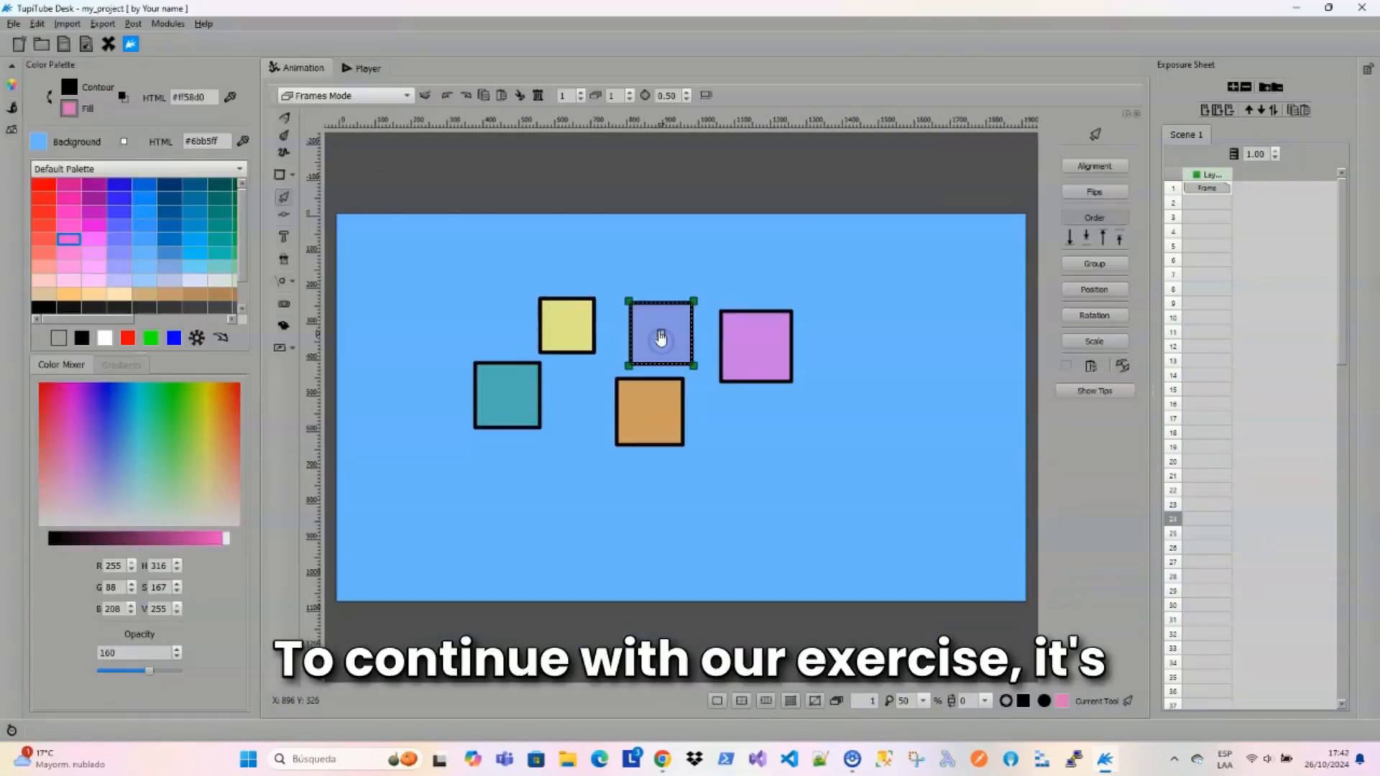
Move the semi-transparent violet and yellow squares slightly in the opacity example drawing.
mouse_move(662, 333)
left_mouse_down()
mouse_move(651, 393)
mouse_move(702, 354)
mouse_move(742, 366)
mouse_move(730, 347)
mouse_move(679, 346)
mouse_move(625, 399)
mouse_move(545, 394)
mouse_move(533, 376)
mouse_move(546, 314)
mouse_move(595, 298)
mouse_move(660, 331)
left_mouse_up()
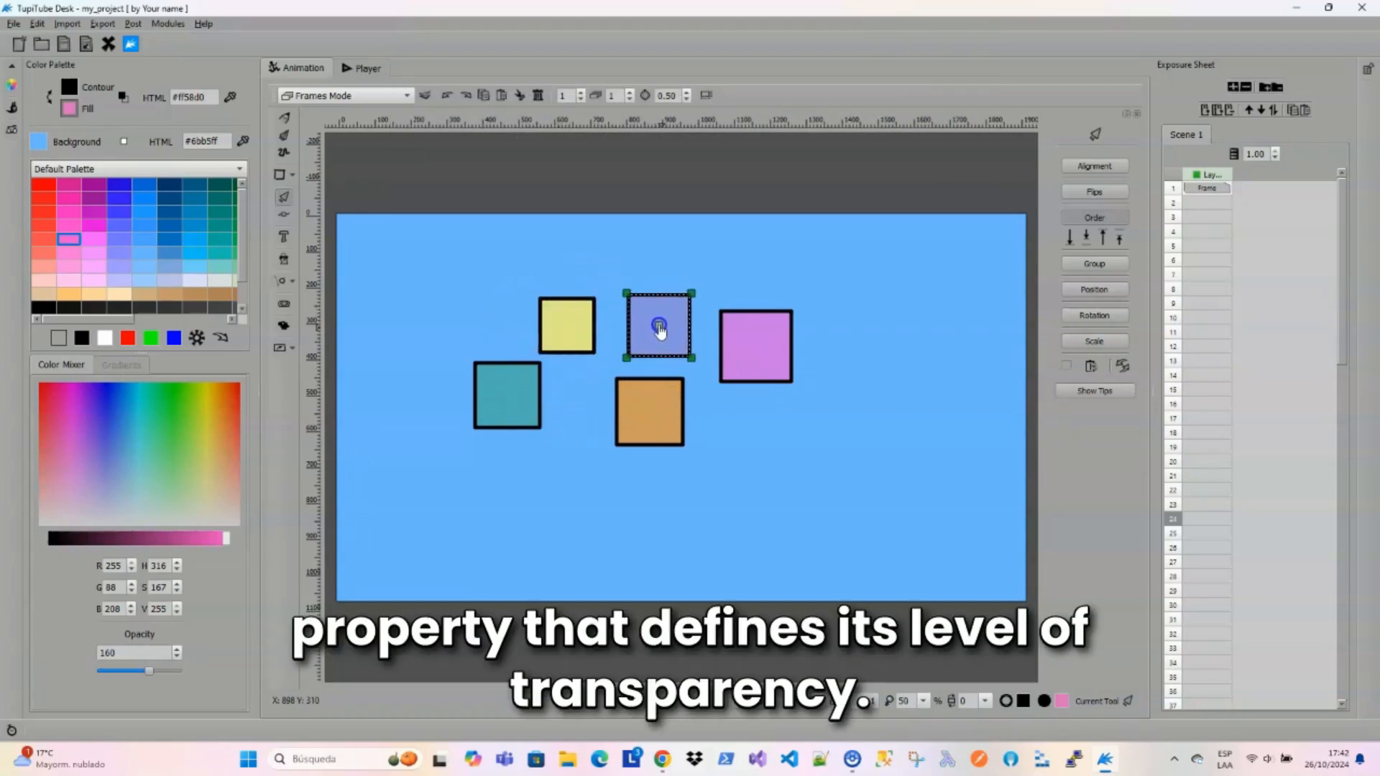
left_click(567, 329)
mouse_move(567, 330)
left_mouse_down()
mouse_move(629, 368)
mouse_move(667, 372)
mouse_move(718, 350)
mouse_move(738, 321)
mouse_move(696, 277)
mouse_move(595, 345)
mouse_move(572, 325)
left_mouse_up()
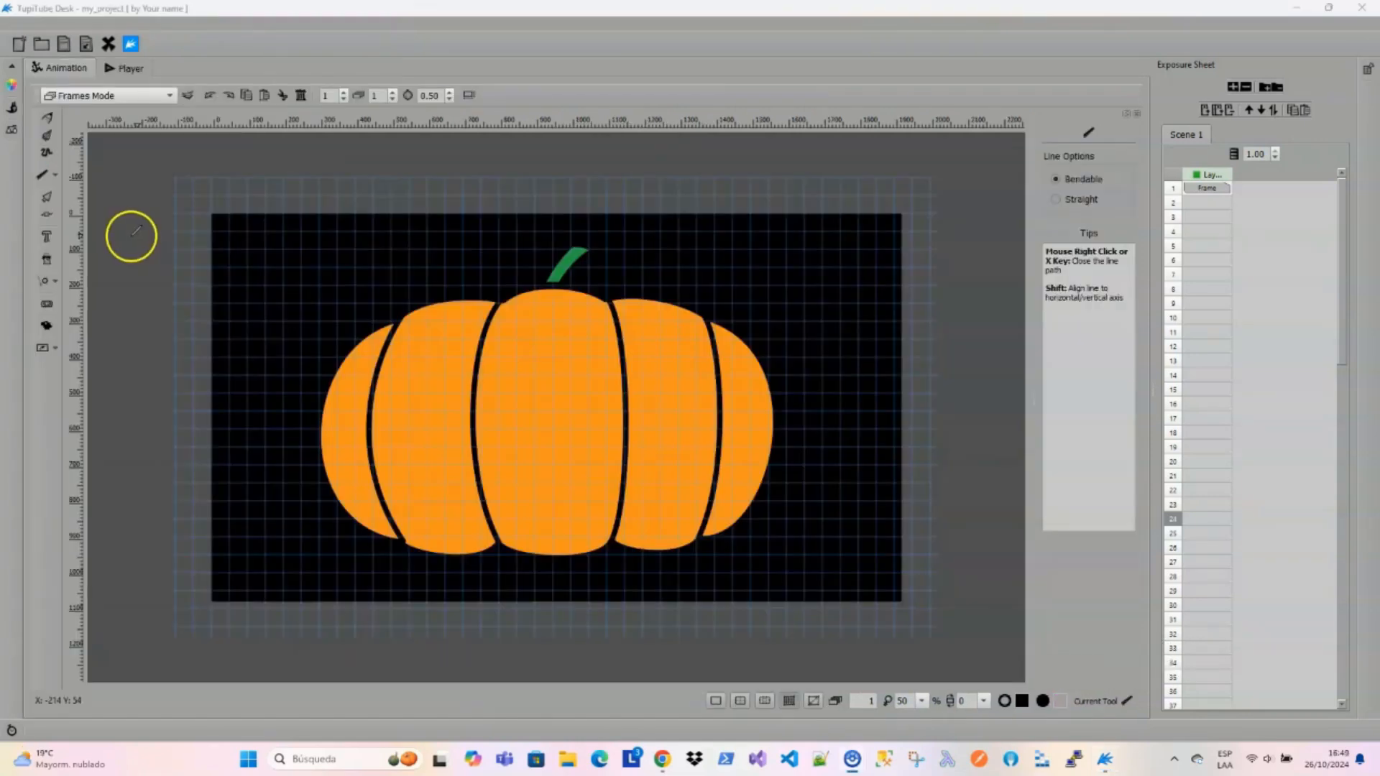
Set the brush thickness to 60 and lower the contour color's opacity for semi-transparent shadow lines.
left_click(12, 108)
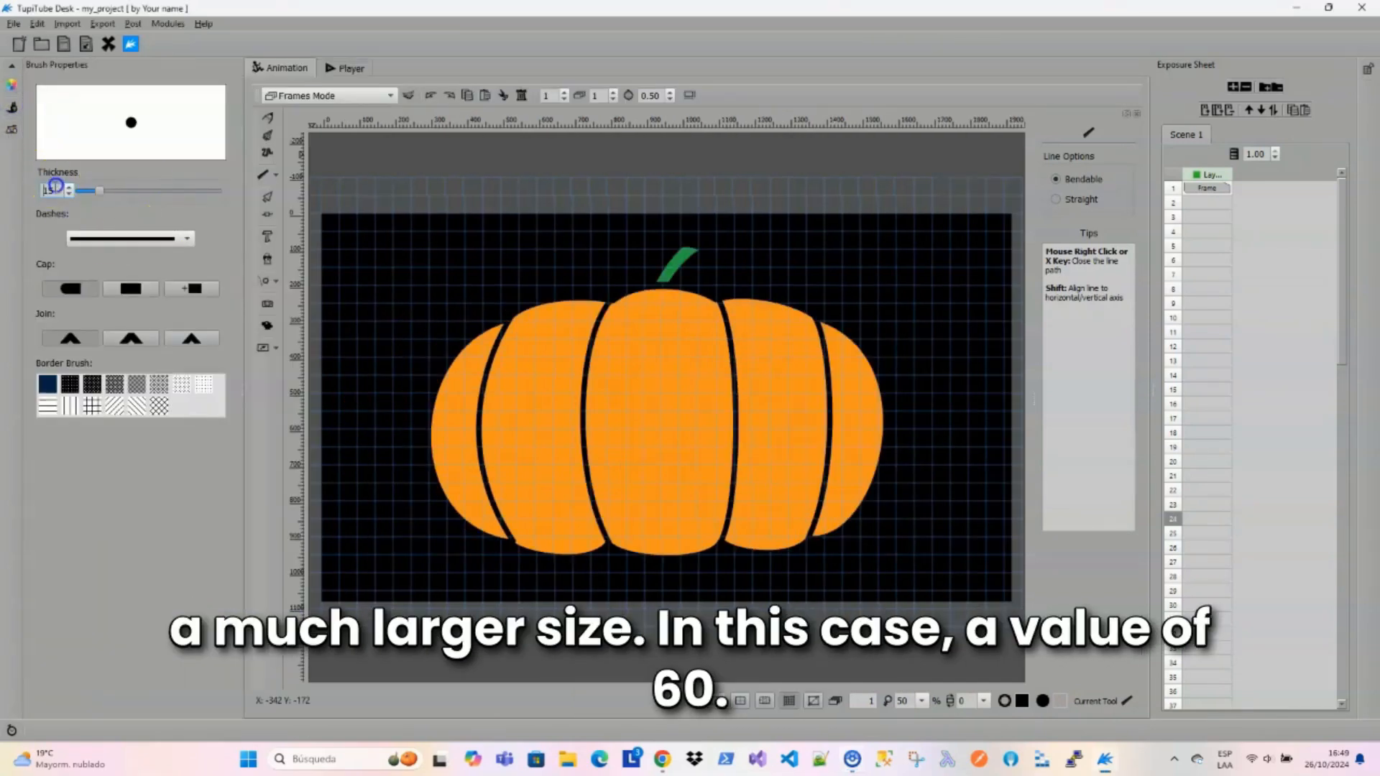
left_click(51, 193)
type("60")
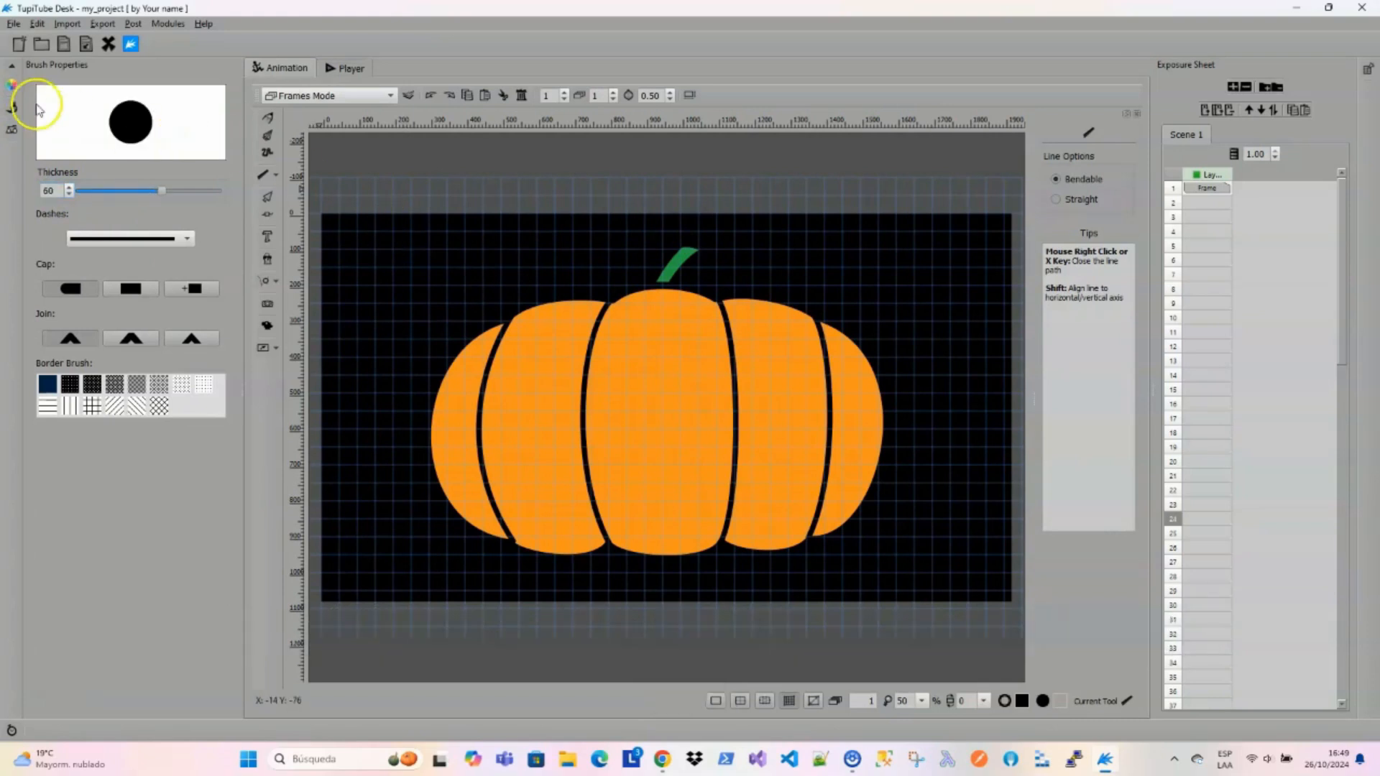
left_click(12, 108)
left_click(10, 78)
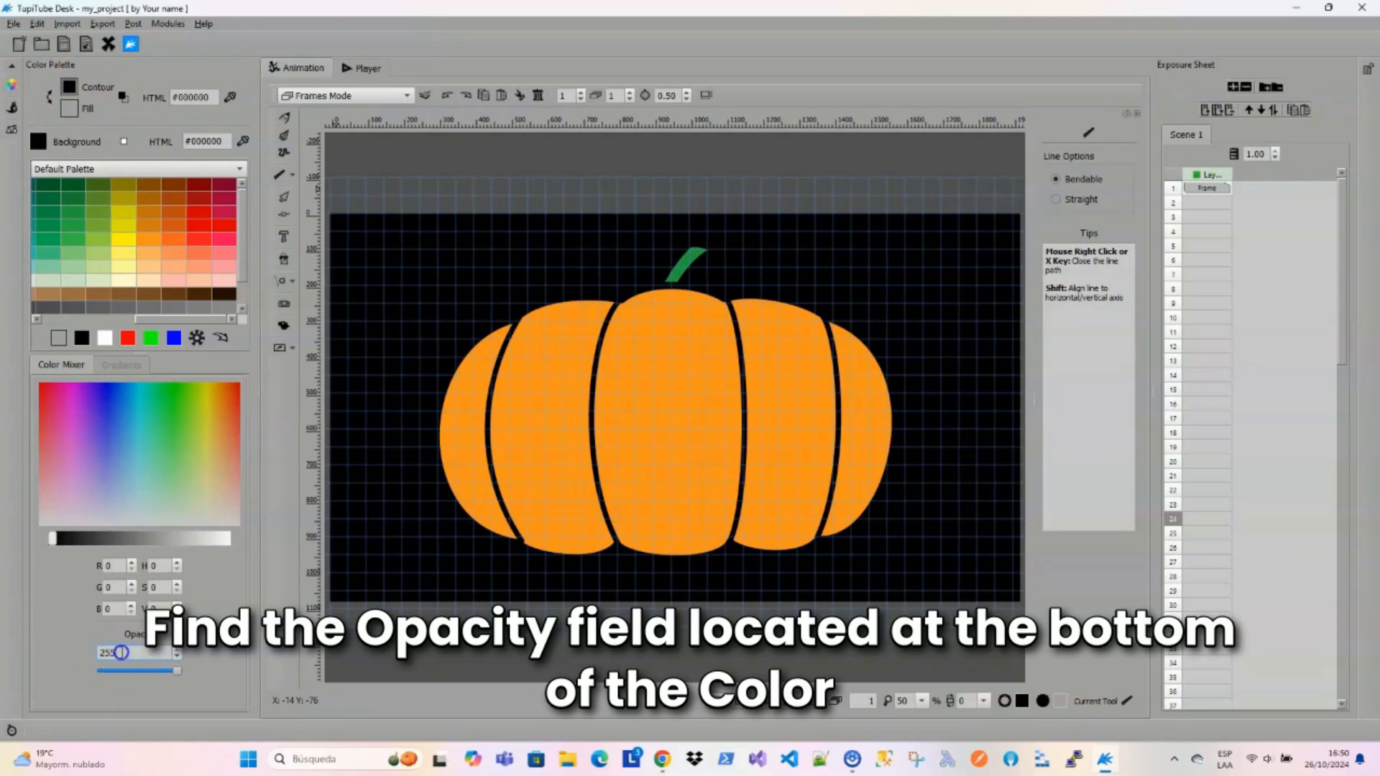
key("BackSpace")
key("BackSpace")
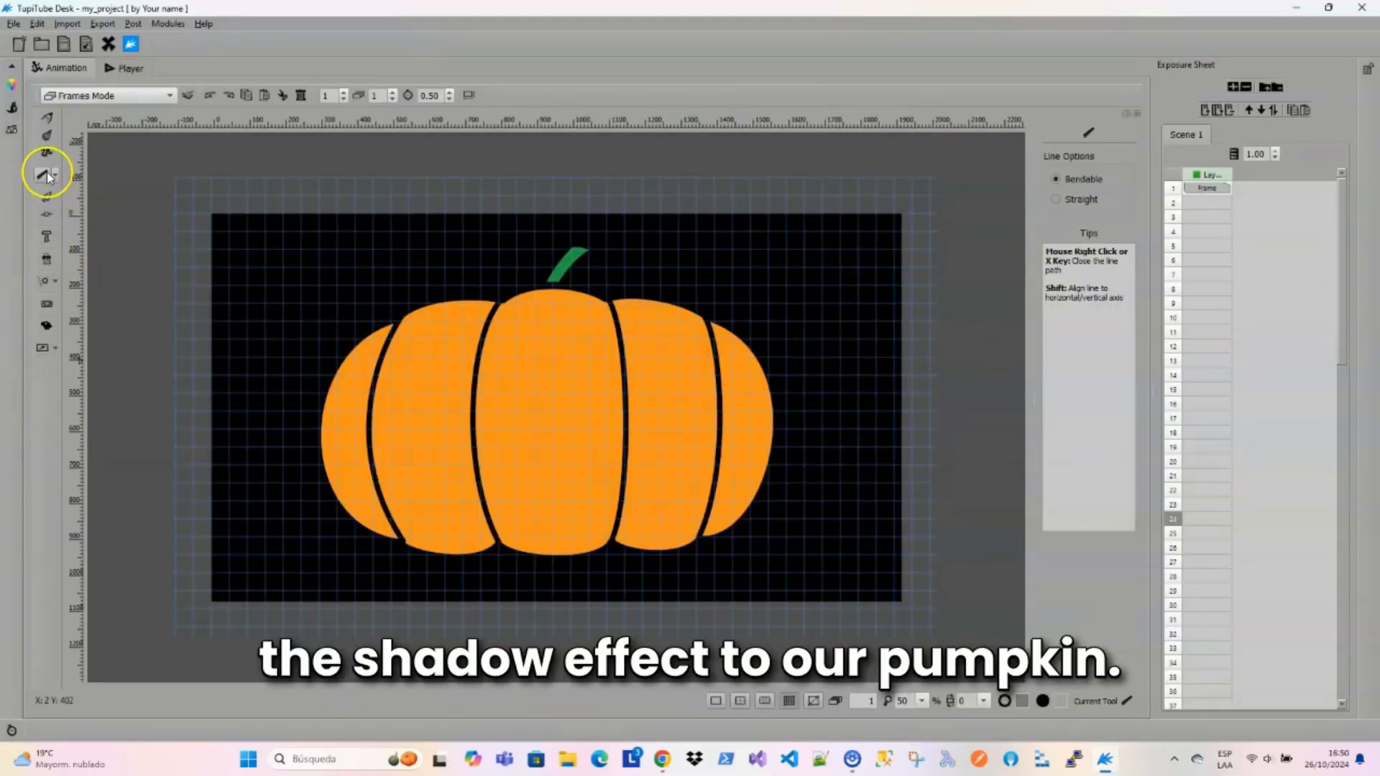
Draw four thick semi-transparent shadow lines between the pumpkin's bottom and top notches with the Line tool.
left_click(403, 543)
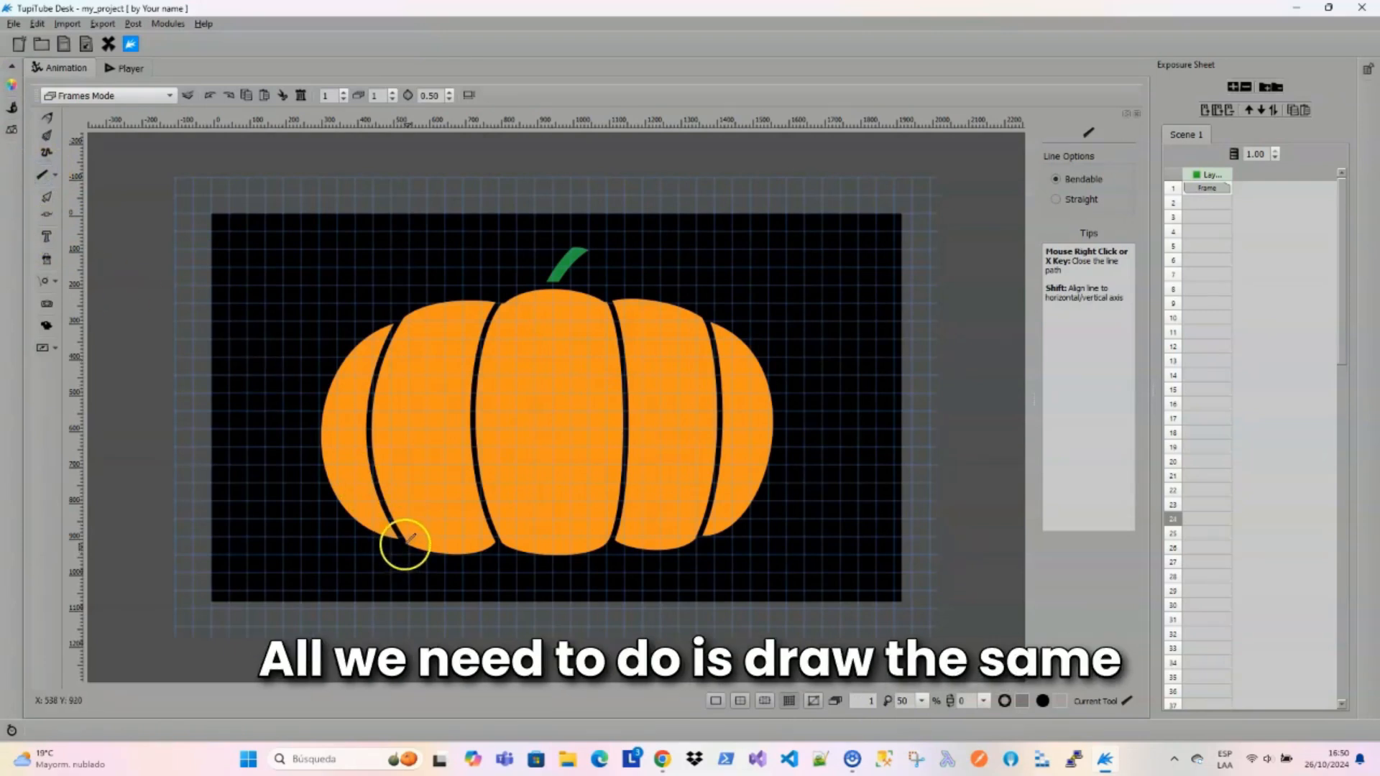
left_click(394, 320)
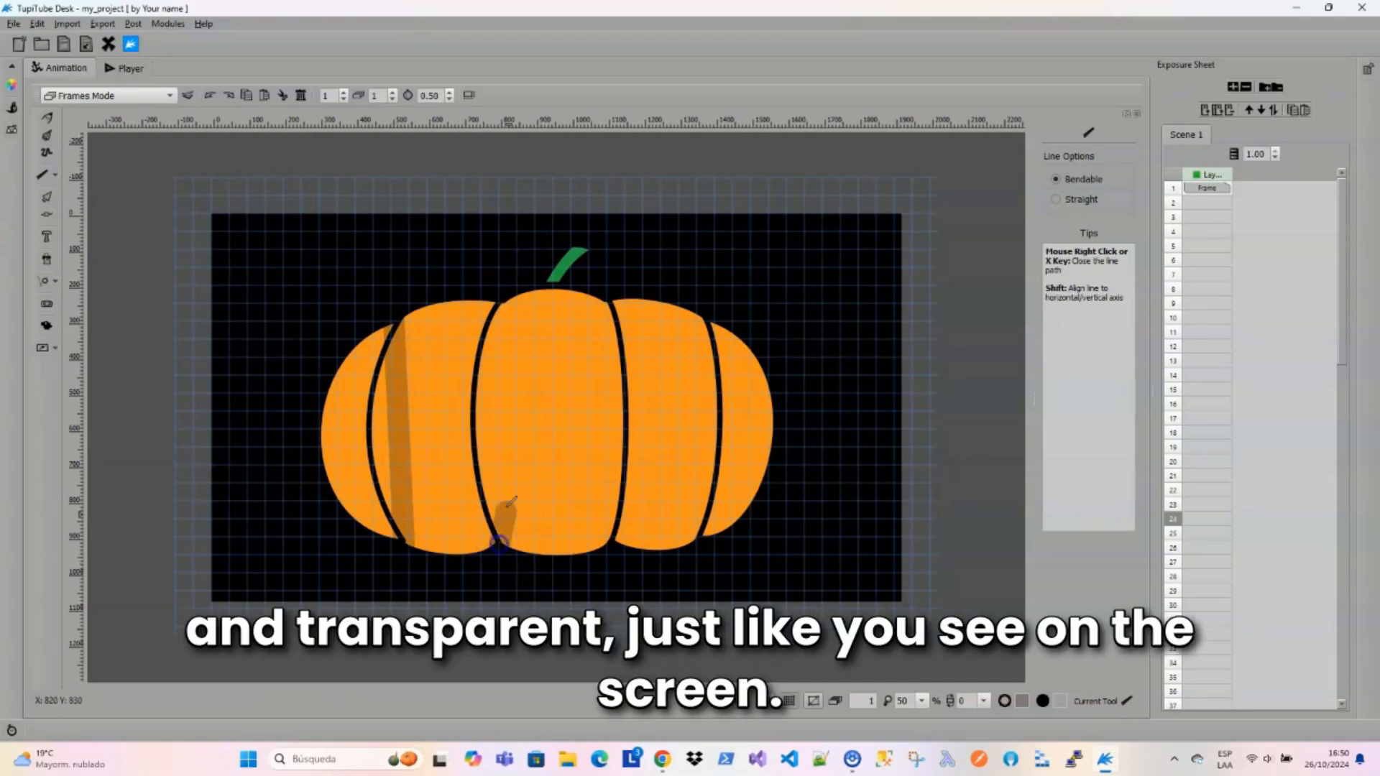
left_click(498, 302)
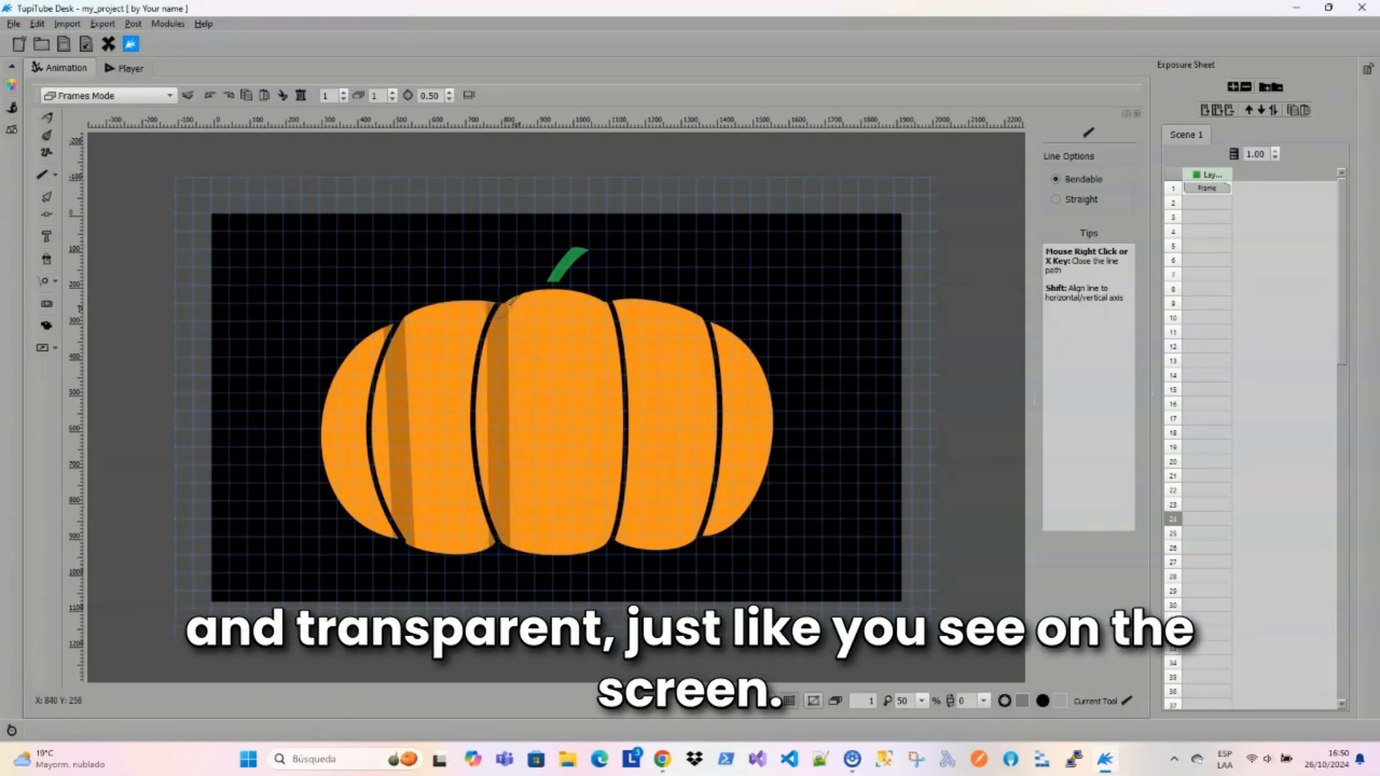
left_click(604, 305)
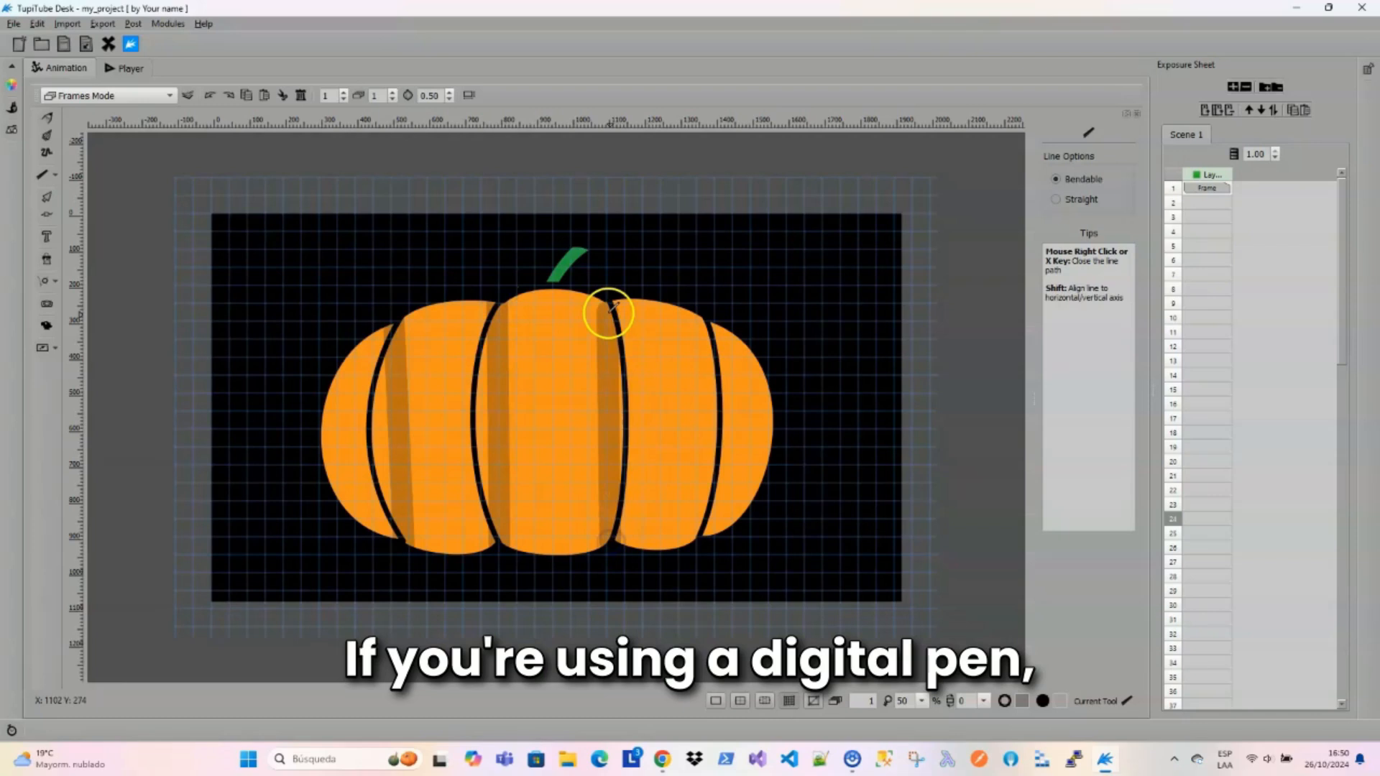
right_click(605, 311)
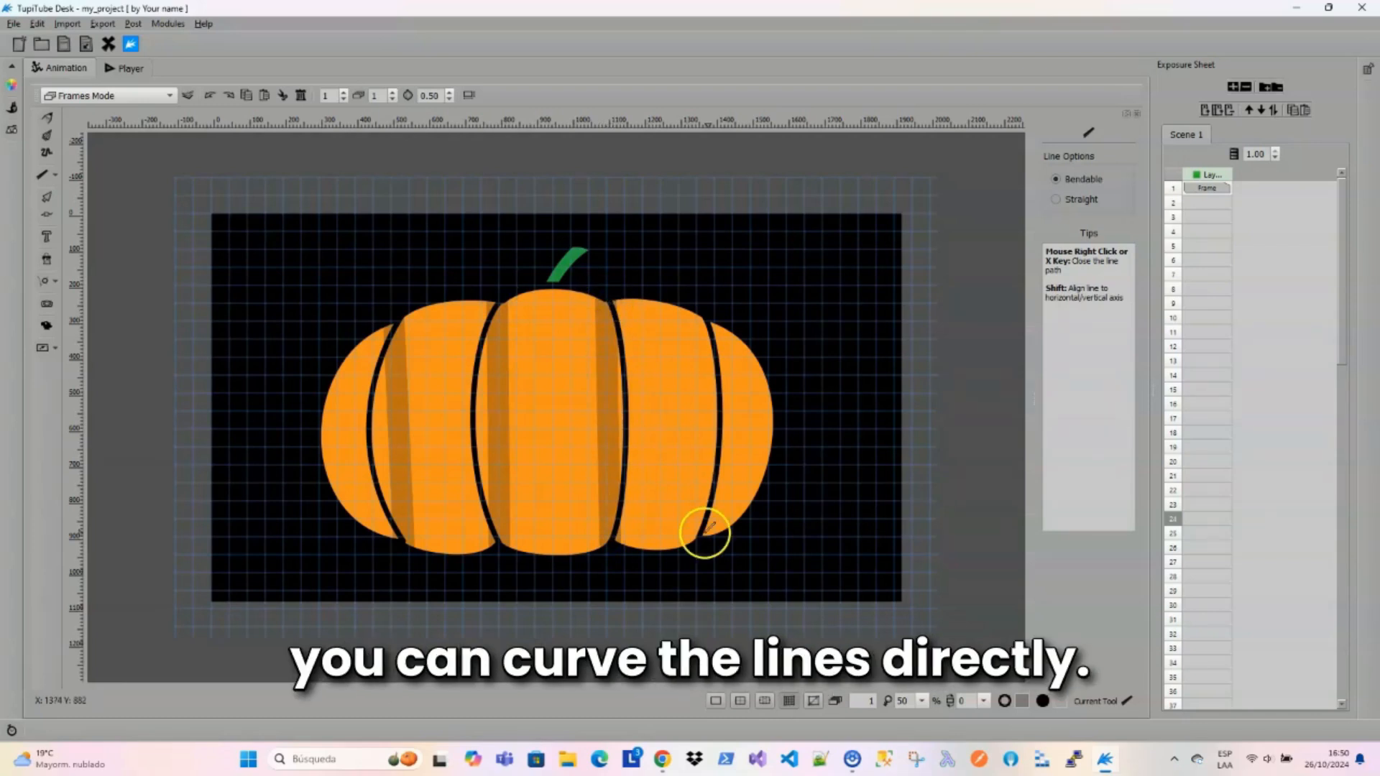
left_click(706, 317)
right_click(703, 319)
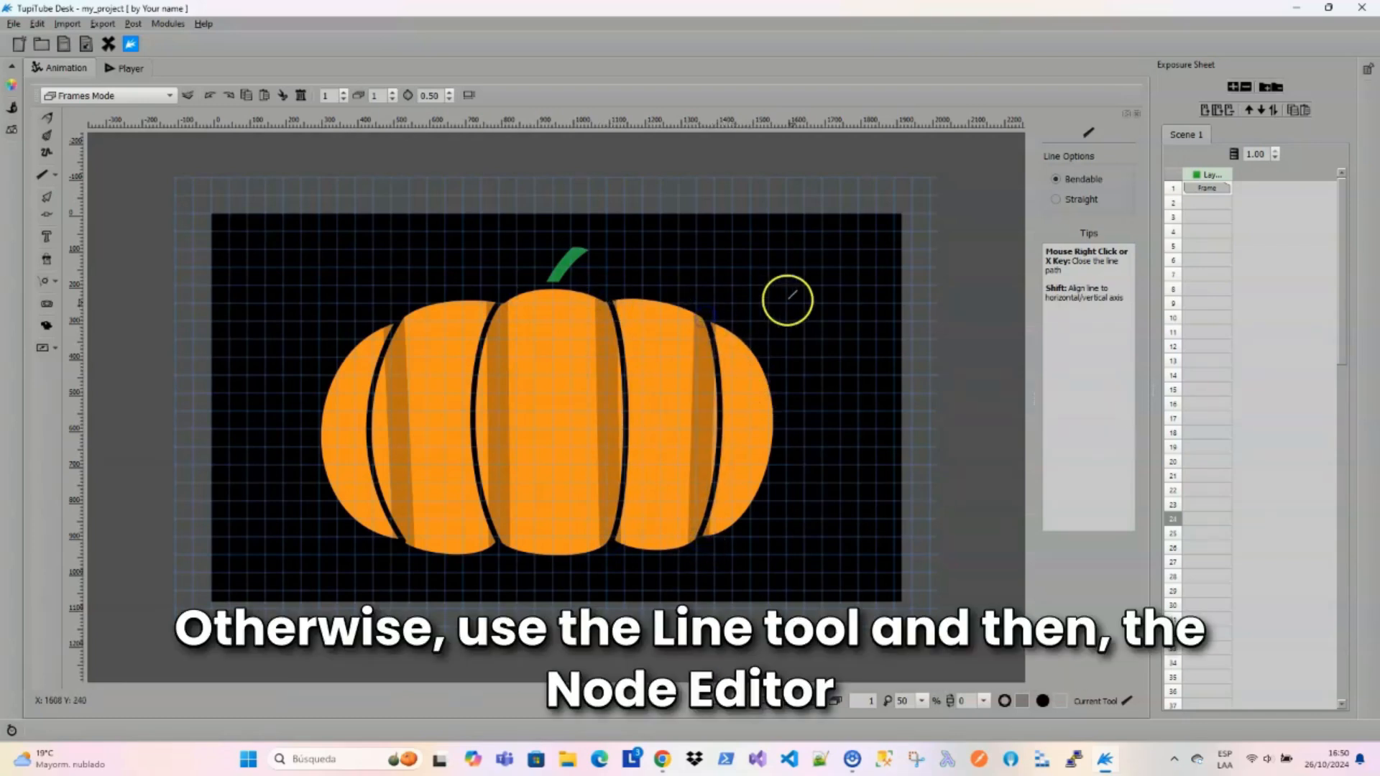
Bend the two left shadow lines with the Nodes Editor so they follow the left crease lines.
left_click(47, 214)
left_click(388, 339)
left_click_drag(397, 465, 342, 448)
left_click_drag(400, 389, 374, 367)
left_click(503, 317)
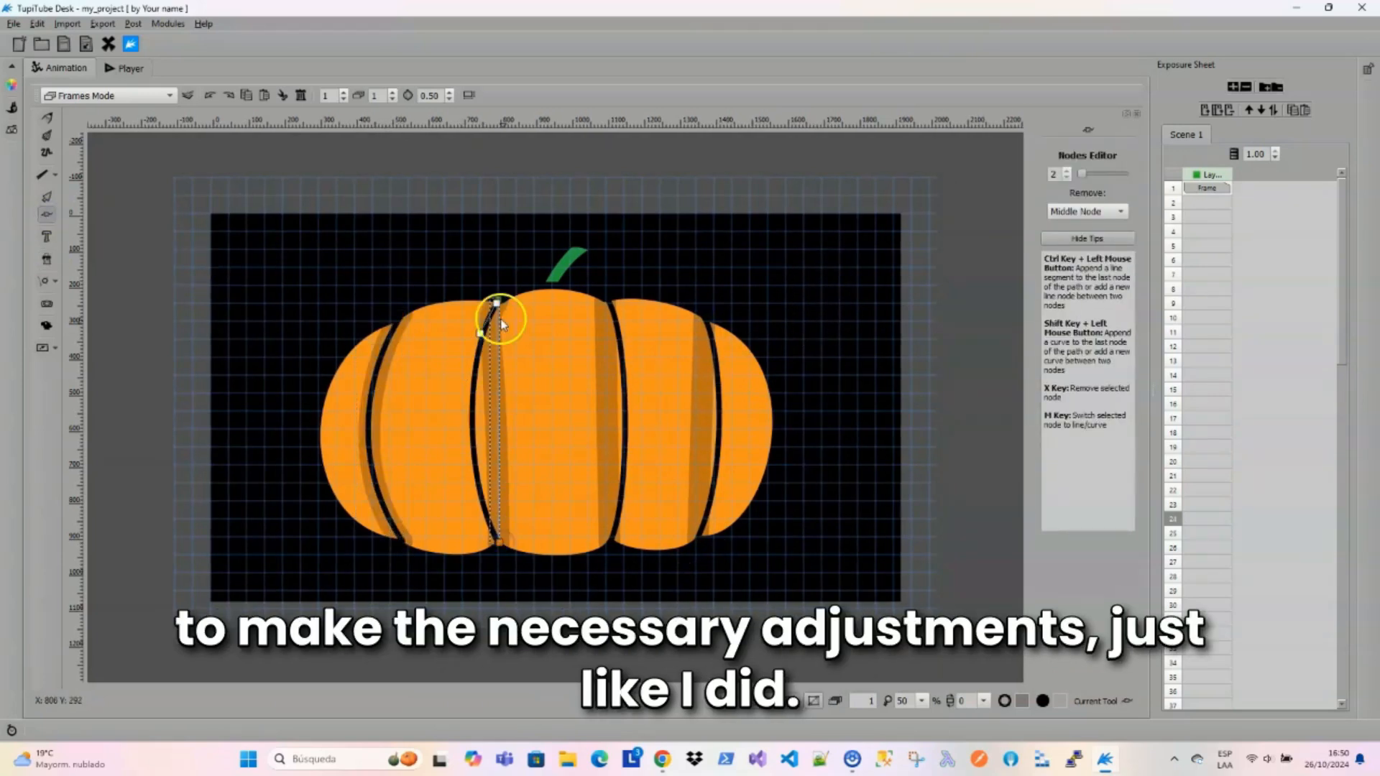
left_click_drag(498, 463, 450, 462)
left_click_drag(498, 381, 474, 336)
Bend the two right shadow lines so they follow the right crease lines, and deselect them.
left_click(608, 309)
left_click_drag(609, 379, 628, 361)
left_click(610, 543)
left_click_drag(610, 461, 629, 488)
left_click_drag(628, 361, 631, 370)
left_click(707, 316)
left_click(700, 537)
left_click_drag(700, 462, 736, 430)
left_click(701, 313)
left_click_drag(701, 316, 731, 446)
left_click(890, 391)
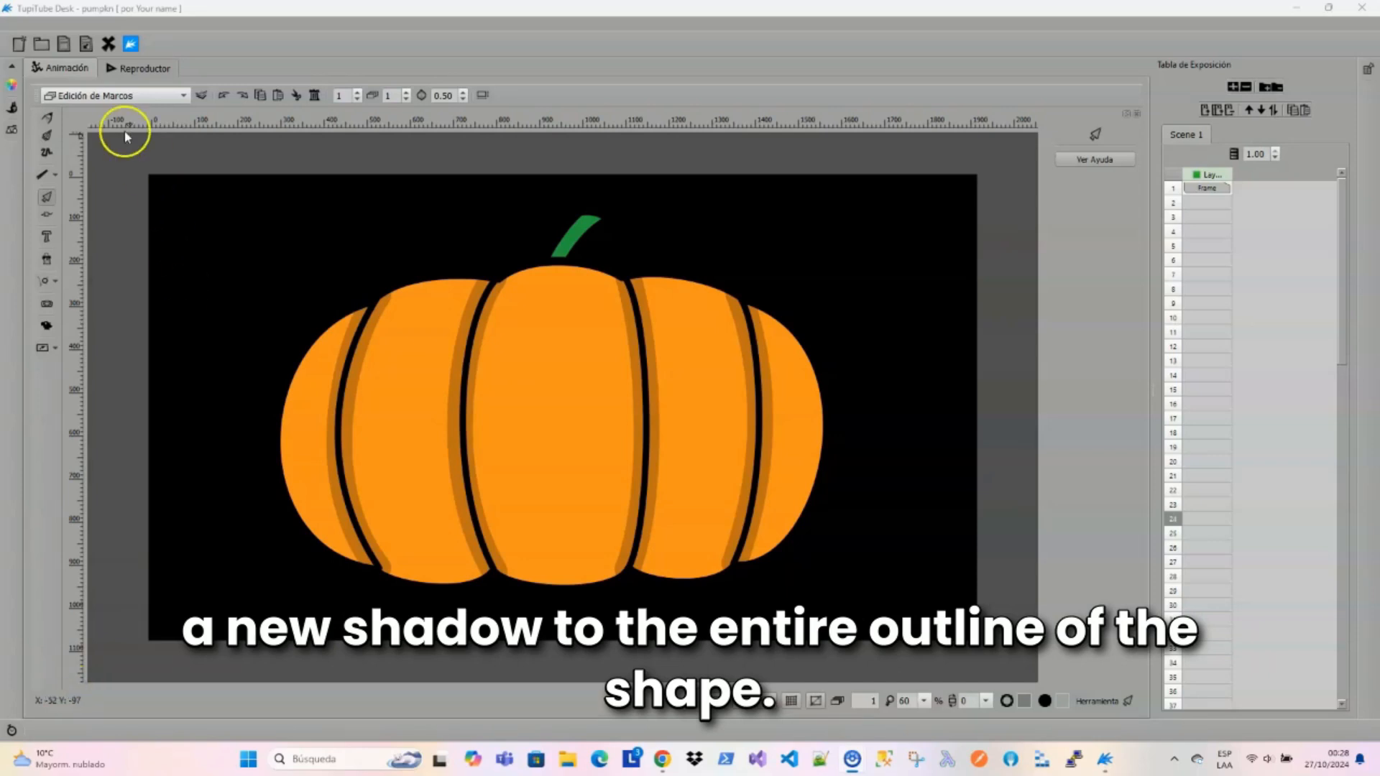
Set the brush thickness to 40 and the contour color's opacity to 80.
left_click(11, 107)
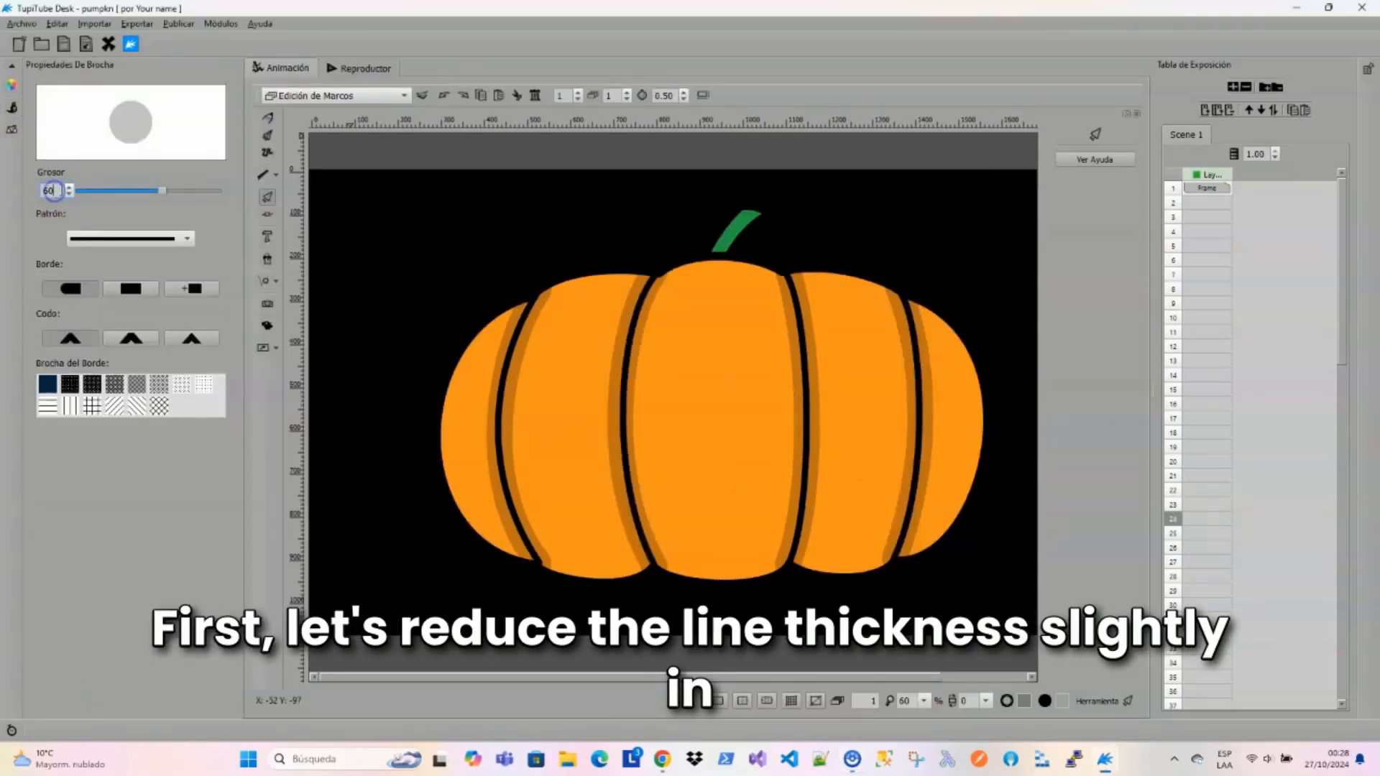
key("BackSpace")
type("4")
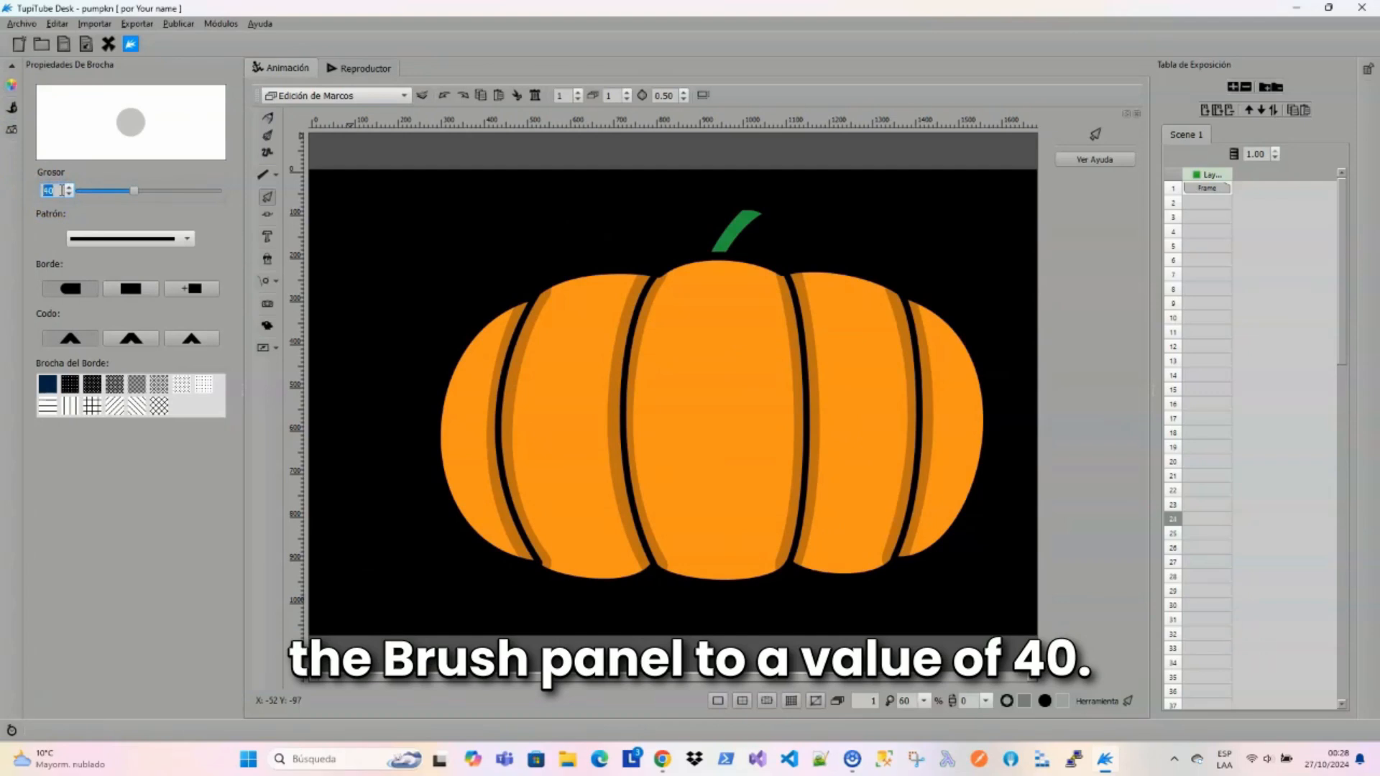
left_click(12, 107)
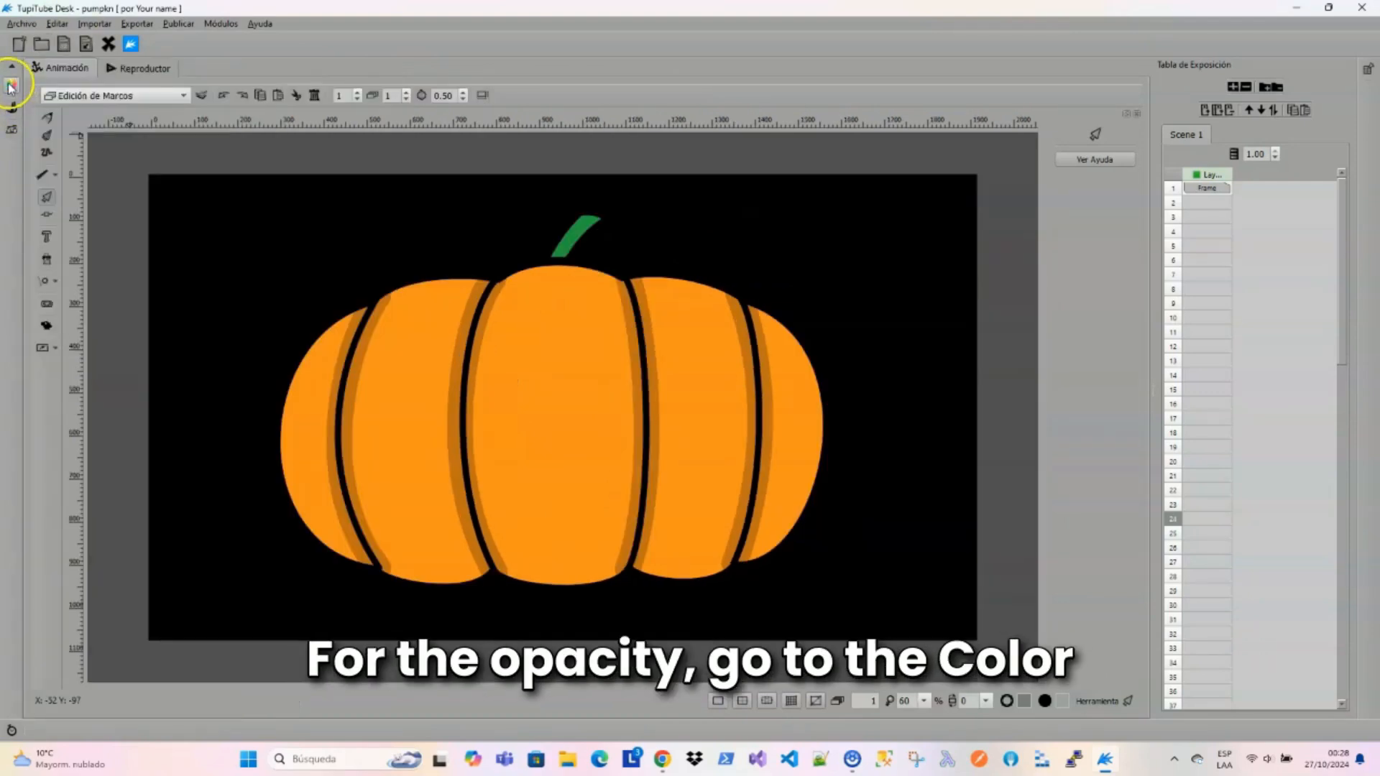
left_click(12, 84)
left_click(133, 650)
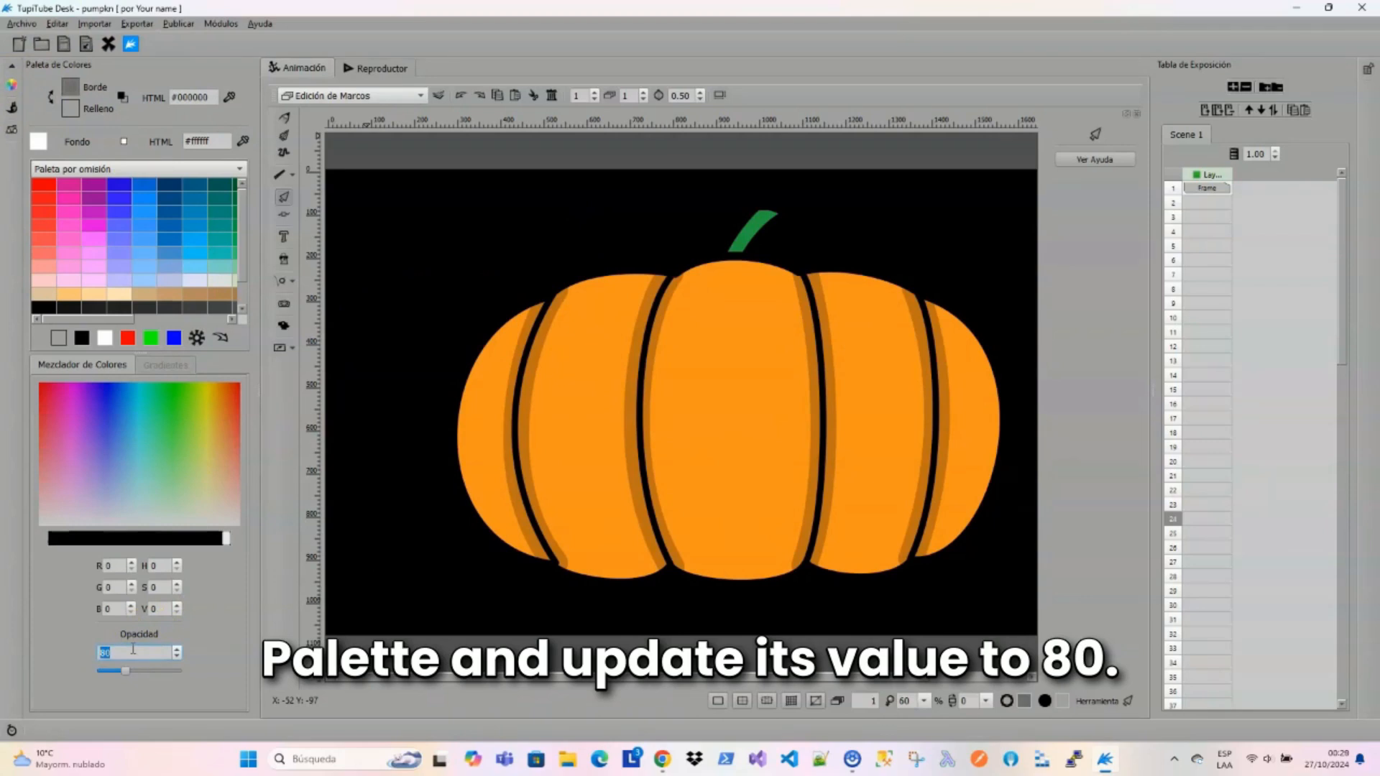
left_click(12, 84)
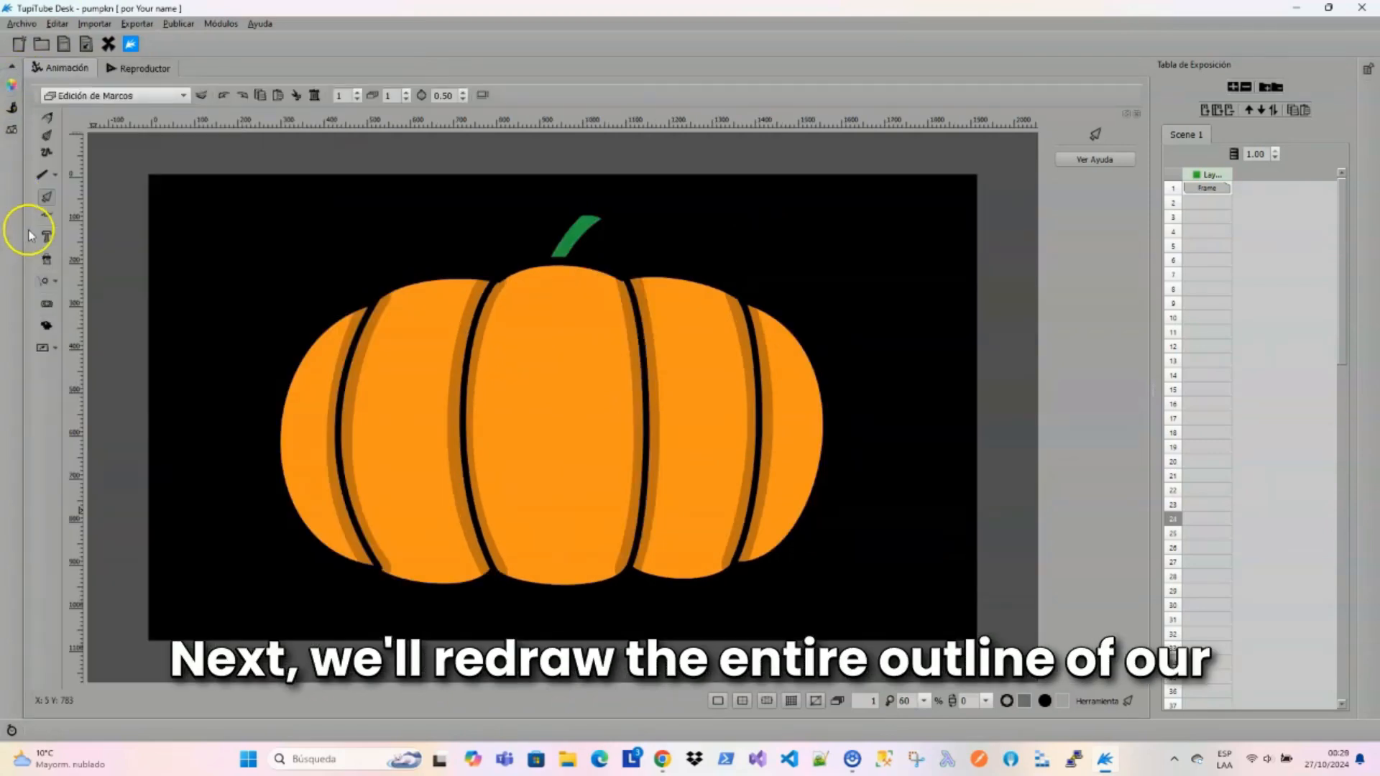
Draw a semi-transparent shadow path just inside the pumpkin's outline with the Line tool, placing a point at each notch.
left_click(42, 176)
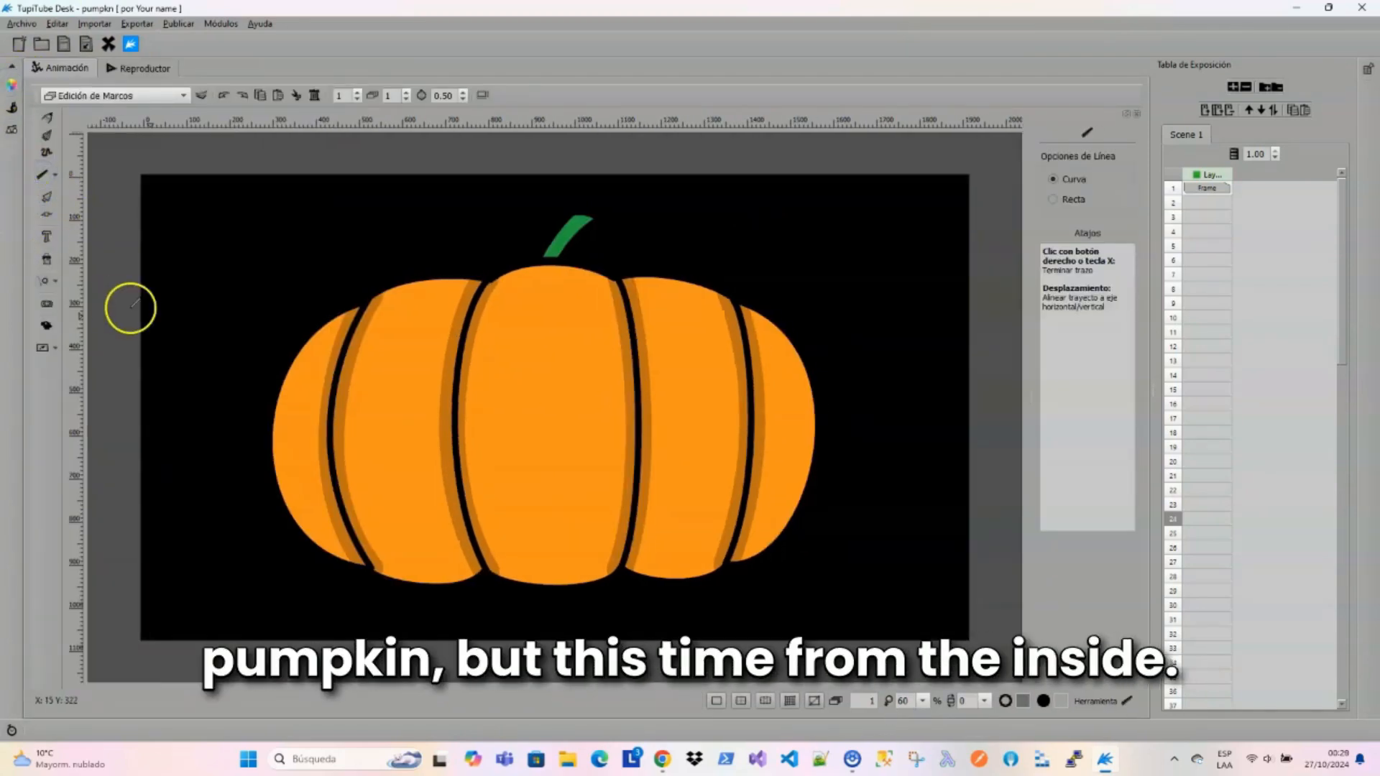
left_click(366, 305)
left_click(487, 292)
left_click(618, 292)
left_click(734, 308)
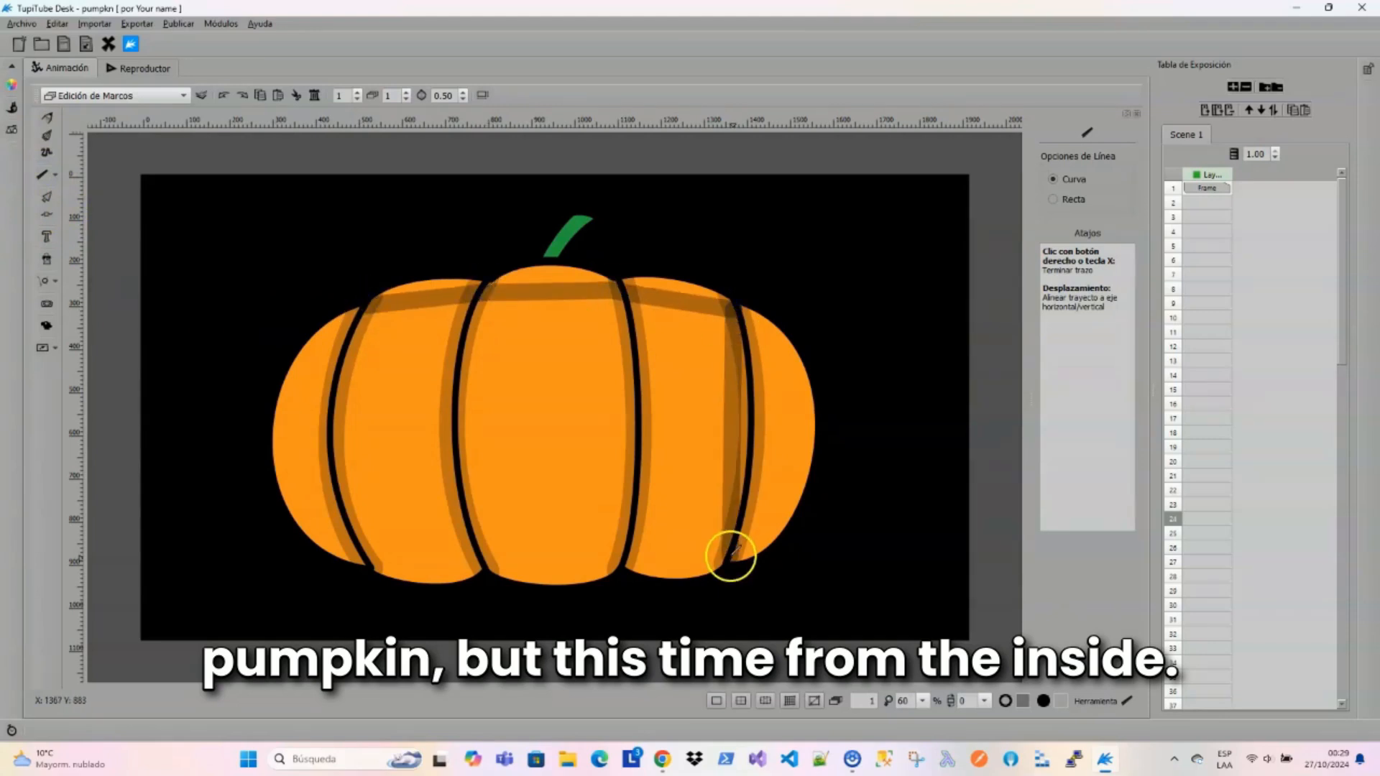
left_click(732, 556)
left_click(621, 563)
left_click(489, 562)
left_click(374, 563)
Curve the top segments of the shadow path with the Nodes Editor to follow the pumpkin's upper bumps.
left_click(49, 215)
left_click(369, 307)
left_click_drag(468, 295, 424, 276)
left_click(486, 292)
mouse_move(598, 290)
left_mouse_down()
mouse_move(529, 256)
mouse_move(596, 280)
left_mouse_up()
left_click(618, 290)
left_click_drag(716, 305, 690, 283)
left_click_drag(619, 290, 616, 287)
Curve the right side of the shadow path outward to follow the pumpkin's right edge.
left_click(733, 310)
left_click_drag(734, 517, 890, 384)
left_click(732, 556)
left_click_drag(733, 519, 763, 572)
left_click_drag(889, 384, 884, 379)
Curve the bottom segments of the shadow path to follow the pumpkin's lower bumps.
left_click_drag(627, 564, 693, 582)
left_click(626, 565)
left_click_drag(643, 563, 641, 567)
mouse_move(490, 563)
left_mouse_down()
mouse_move(556, 590)
mouse_move(485, 564)
left_mouse_up()
left_click_drag(393, 564, 446, 587)
left_click(375, 565)
Curve the left side of the shadow path outward to follow the pumpkin's left edge, and deselect the path.
left_click_drag(359, 343, 327, 334)
left_click(358, 325)
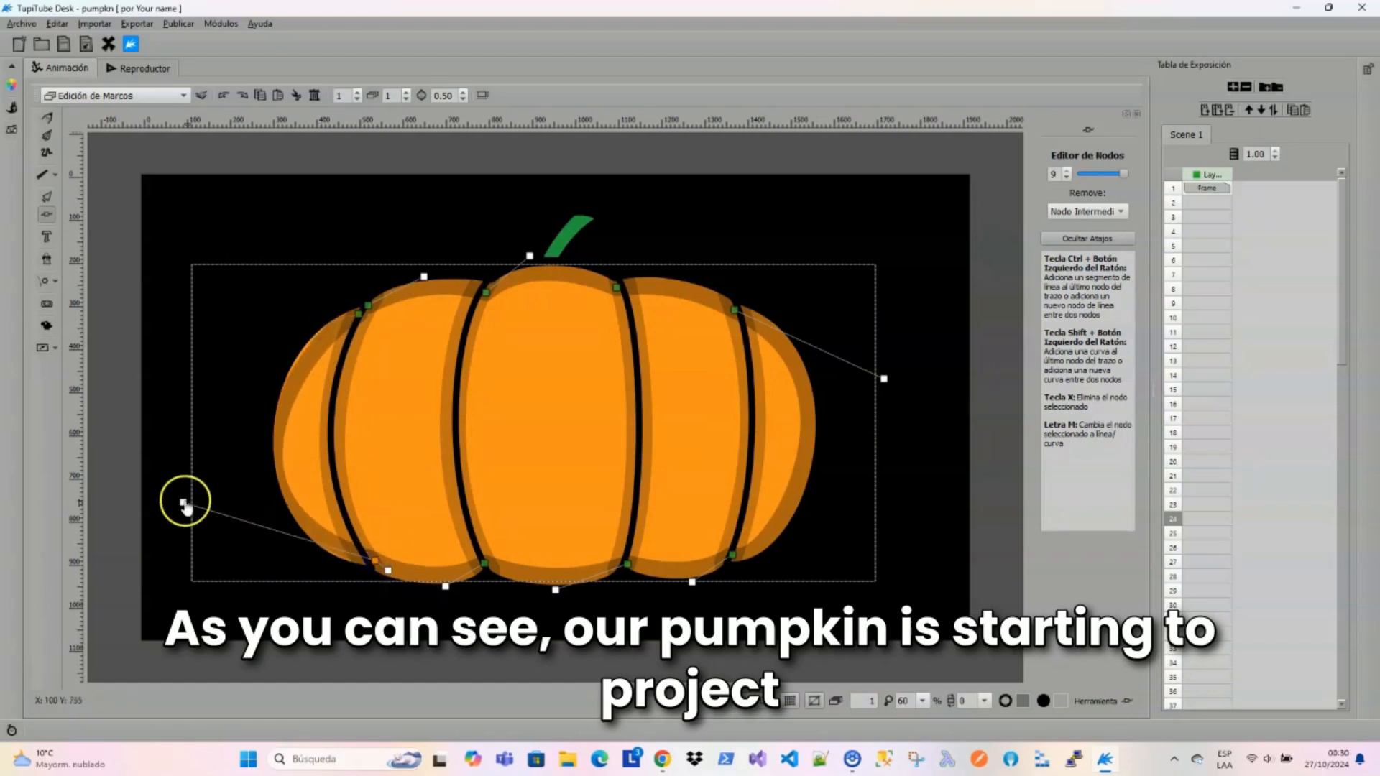
left_click_drag(185, 503, 203, 498)
left_click_drag(375, 564, 366, 560)
left_click_drag(194, 493, 231, 530)
left_click(358, 315)
left_click(365, 561)
left_click(359, 314)
left_click_drag(316, 335, 278, 341)
left_click(881, 362)
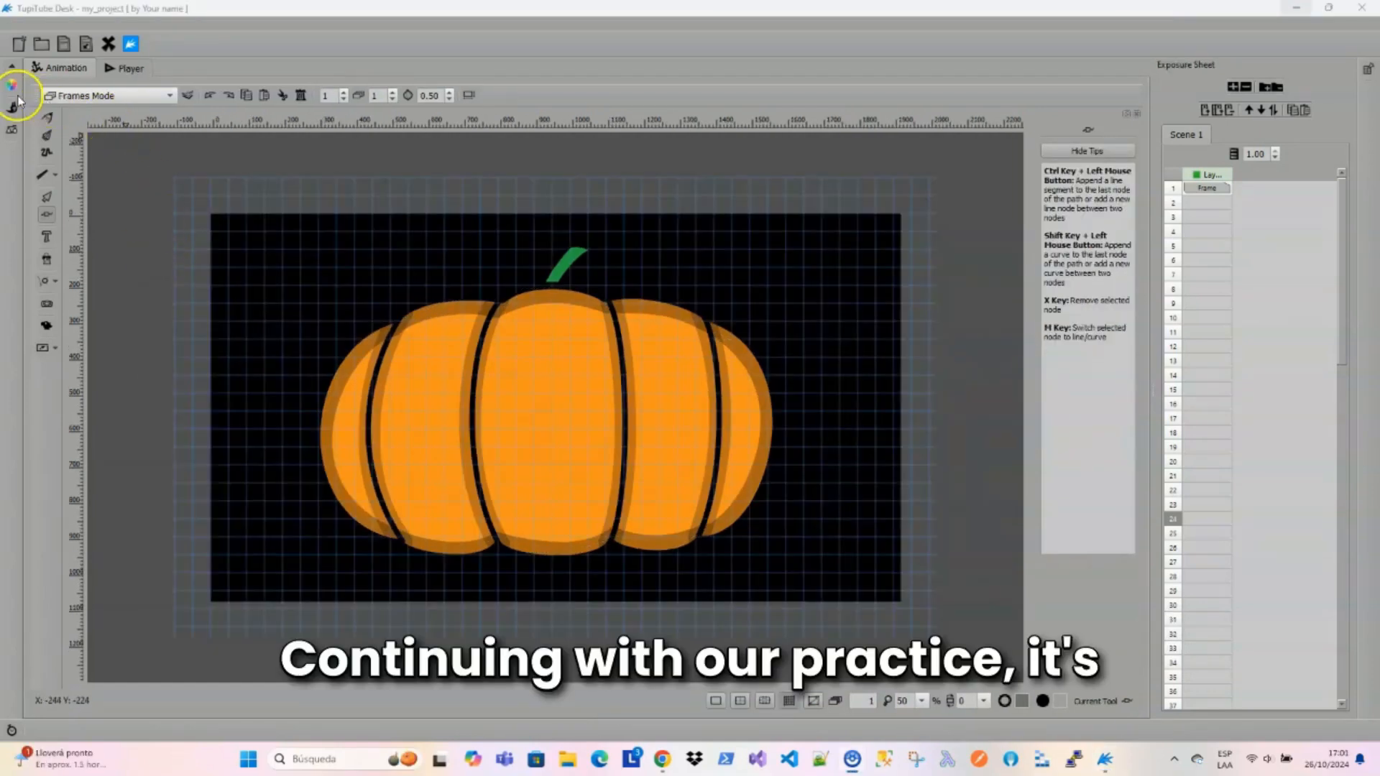
Set the brush thickness to 30.
left_click(11, 108)
left_click(47, 191)
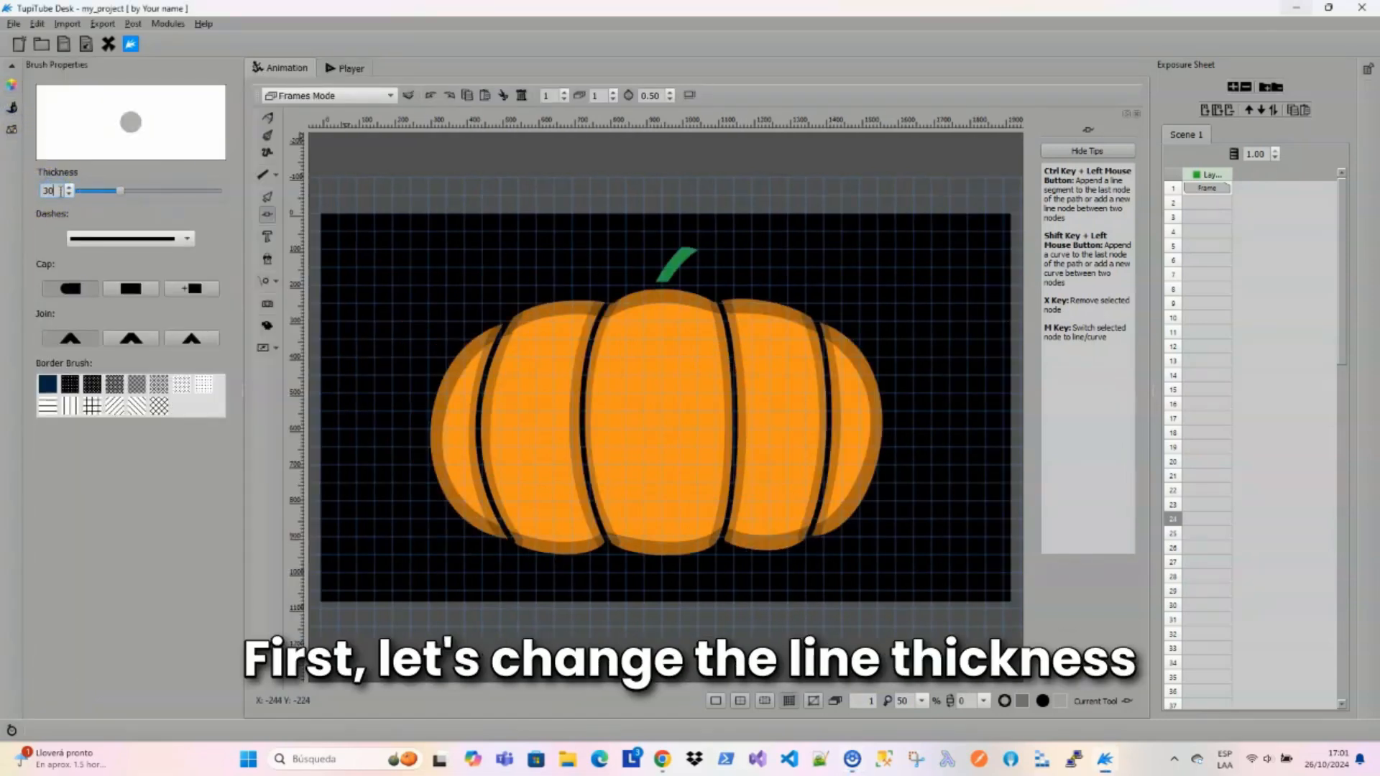
key("Return")
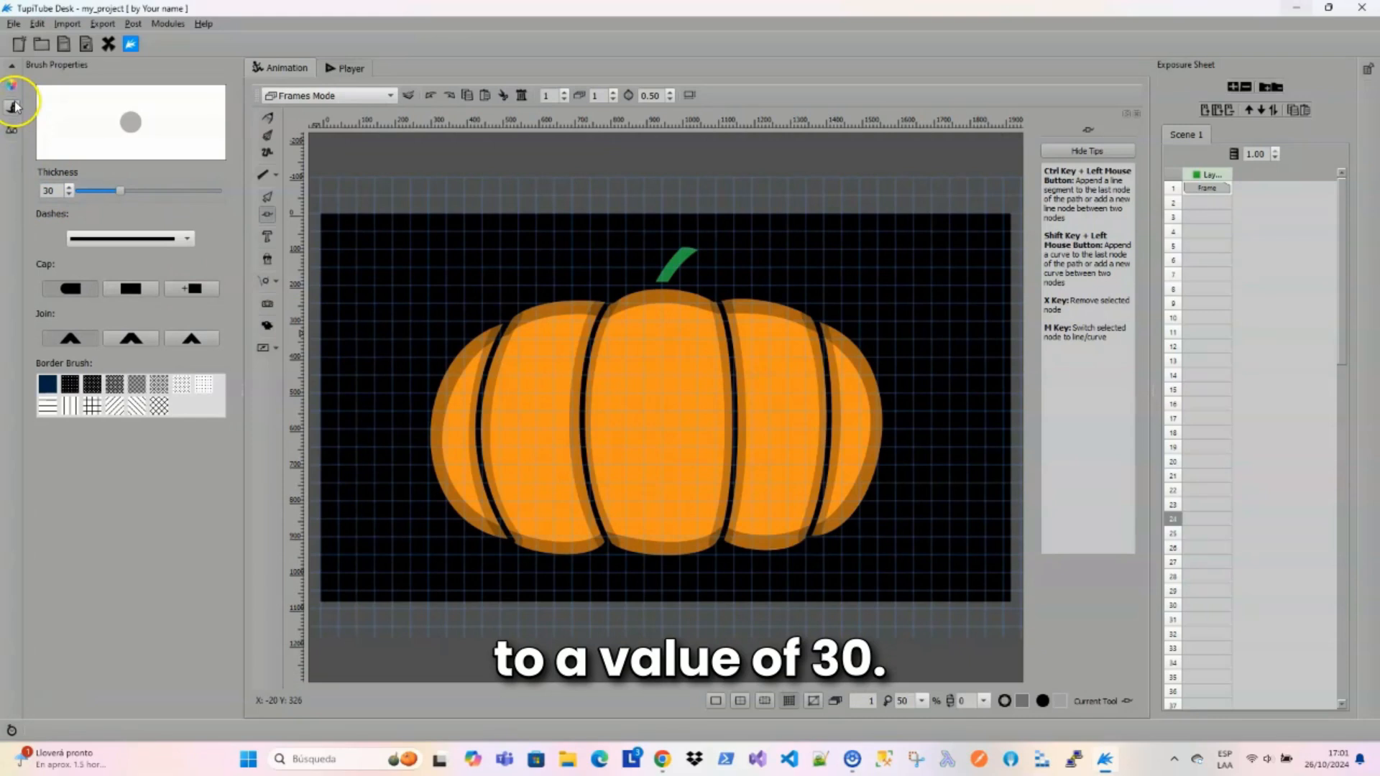
left_click(12, 108)
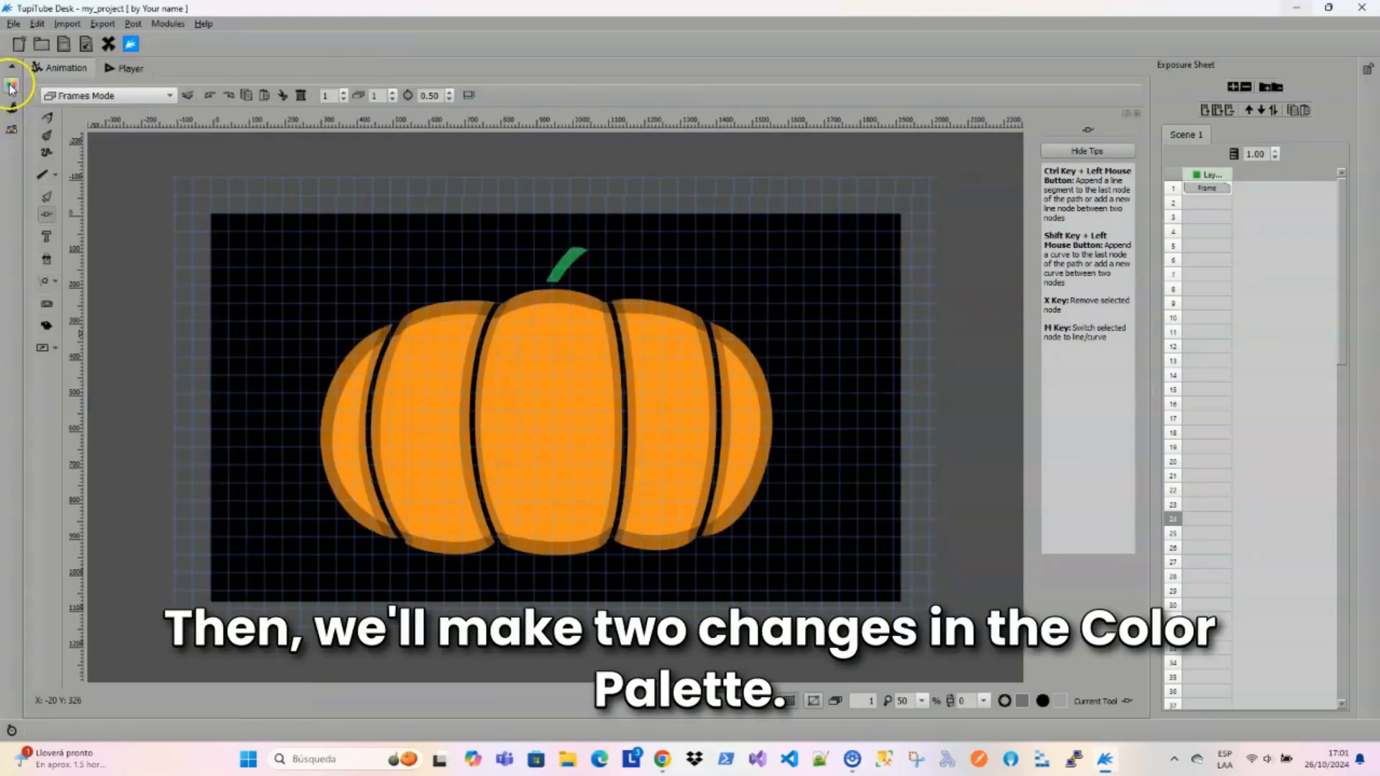
Set the contour color's opacity to 255 so that it is fully opaque black.
left_click(11, 87)
left_click(69, 88)
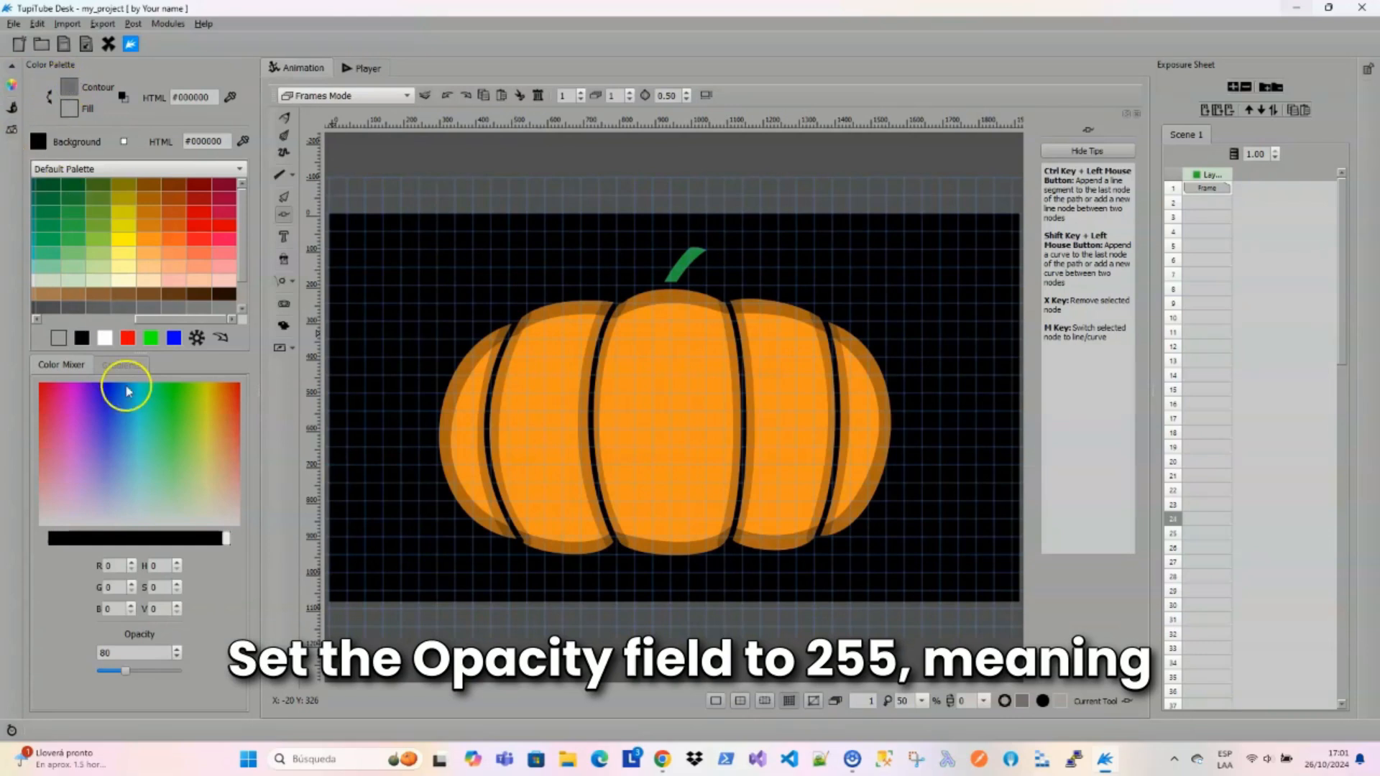
left_click(115, 652)
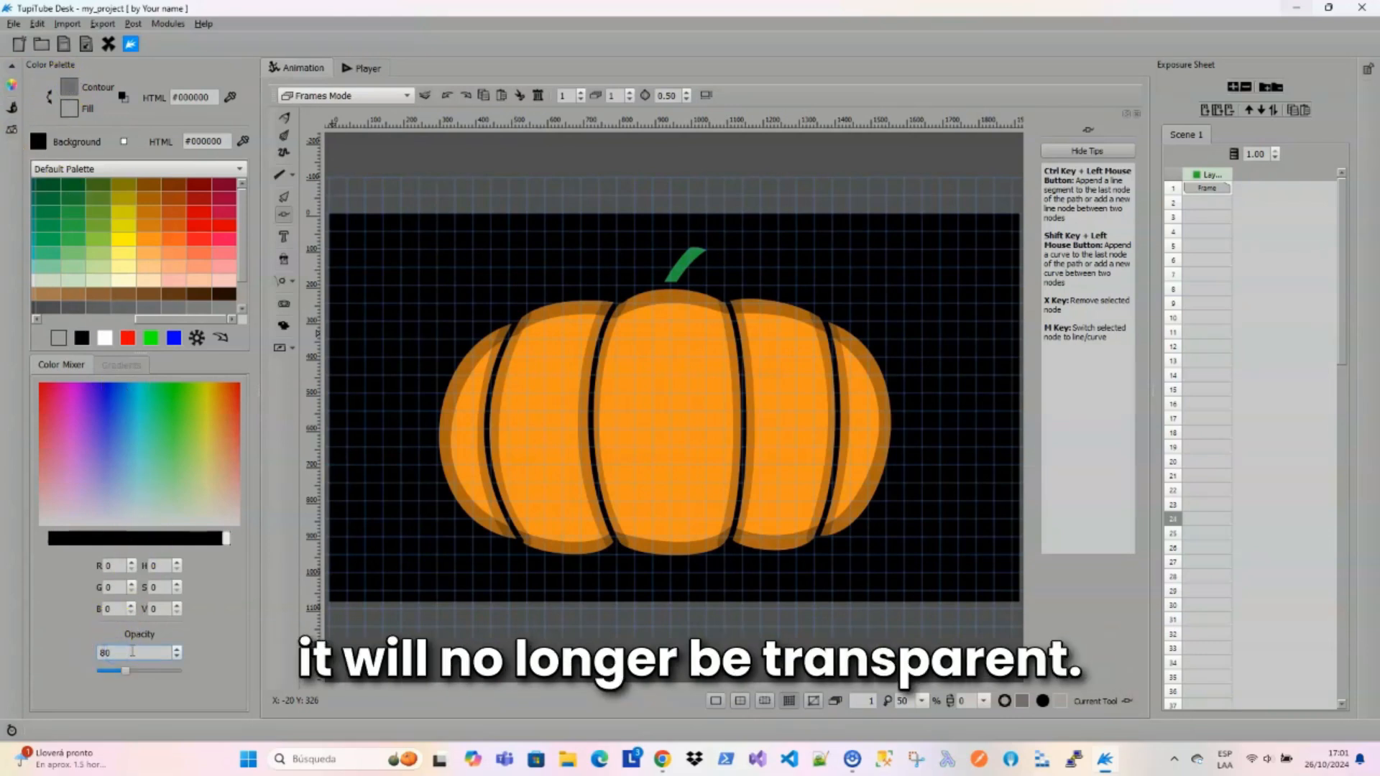
type("25")
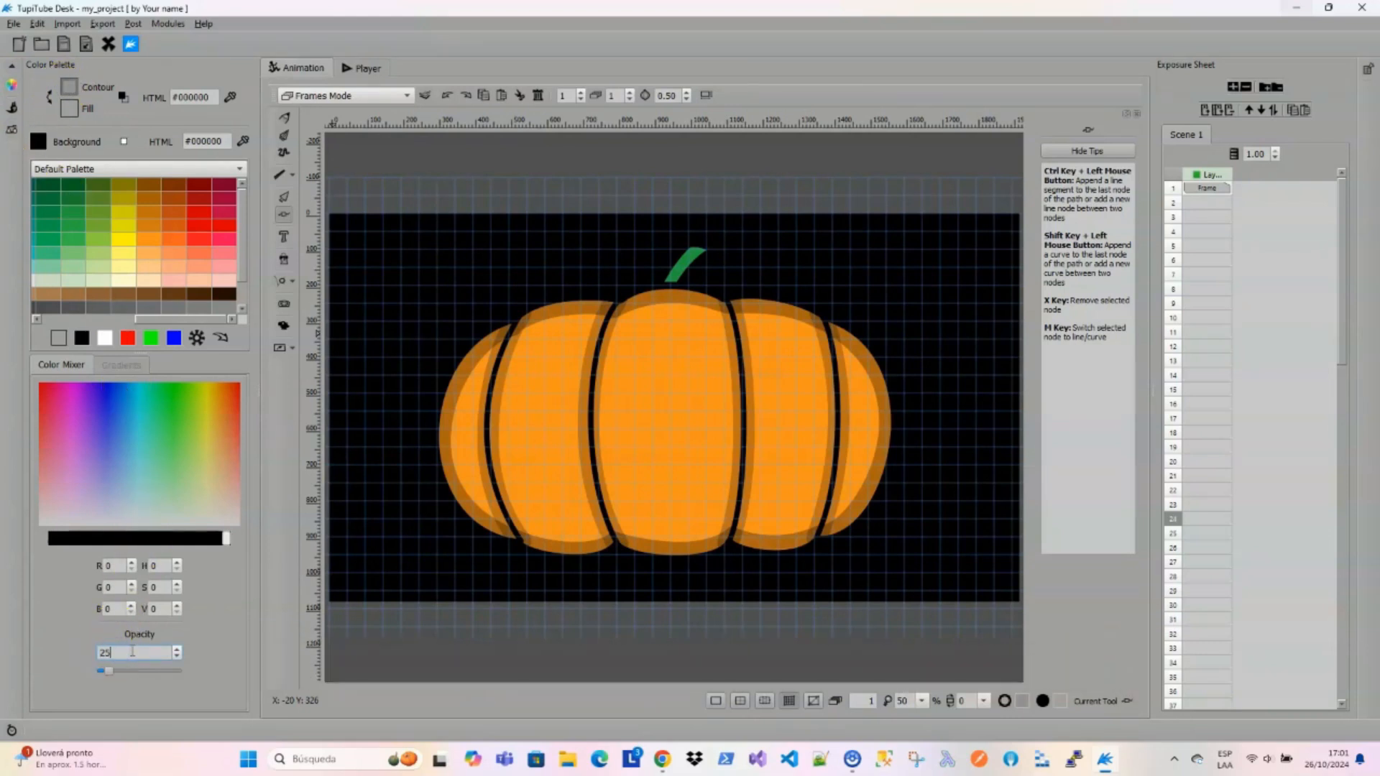
type("5")
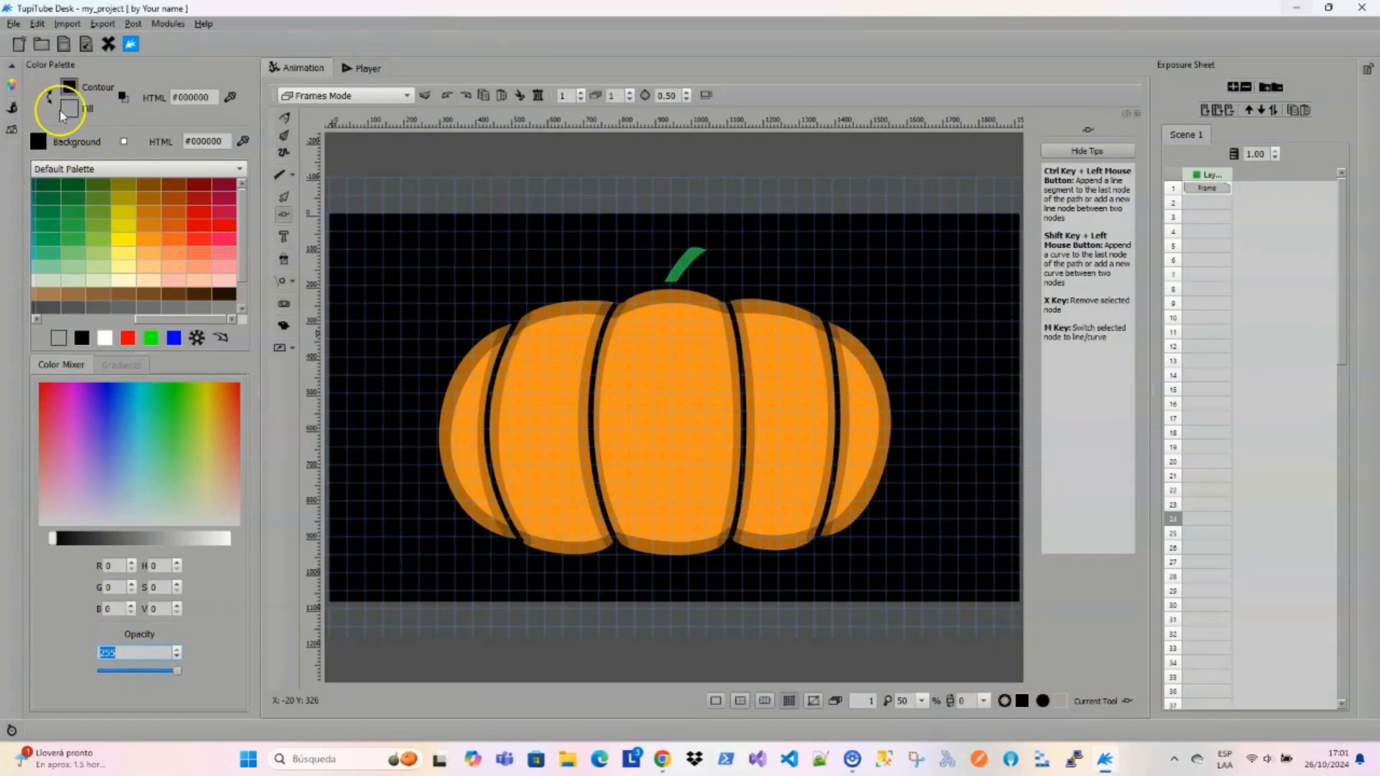
Set the fill color to the light red #f26c4f and collapse the color palette.
left_click(62, 113)
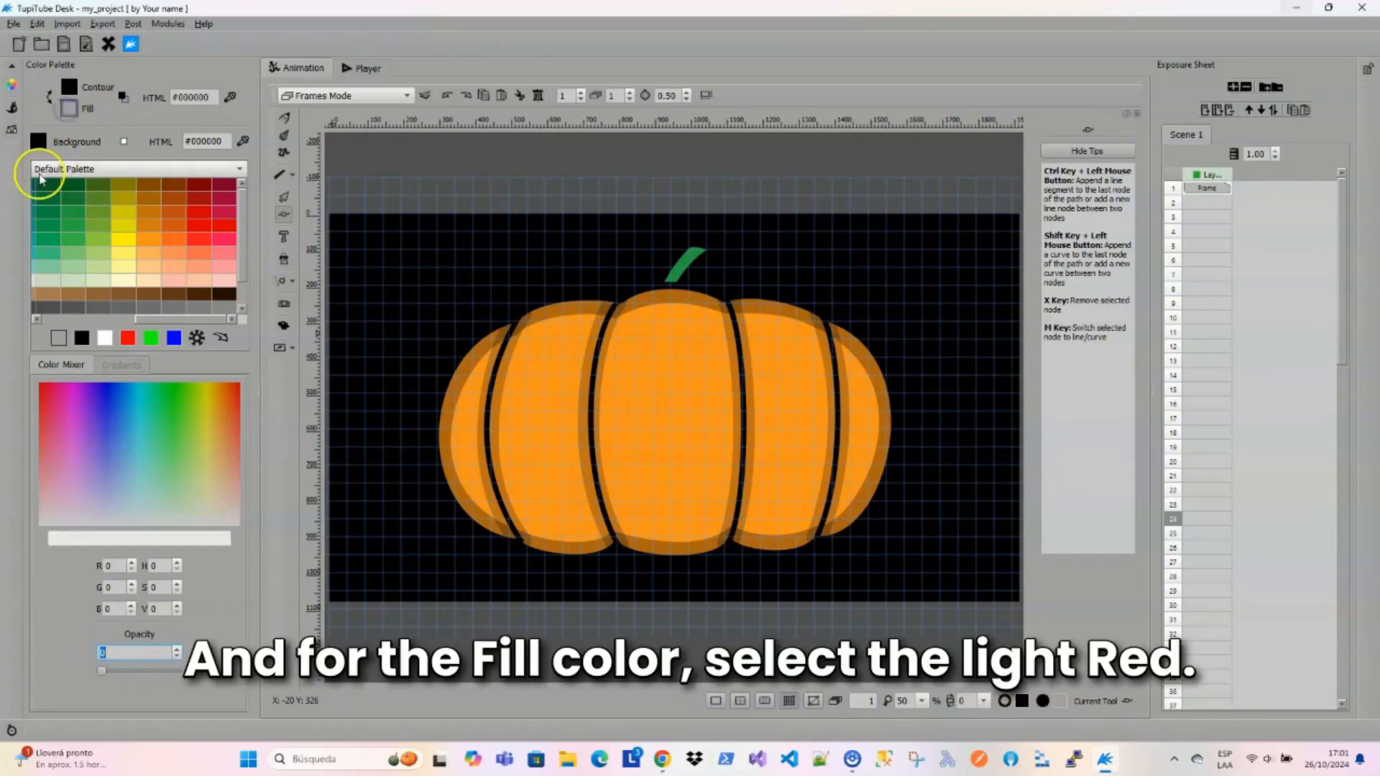
left_click(198, 251)
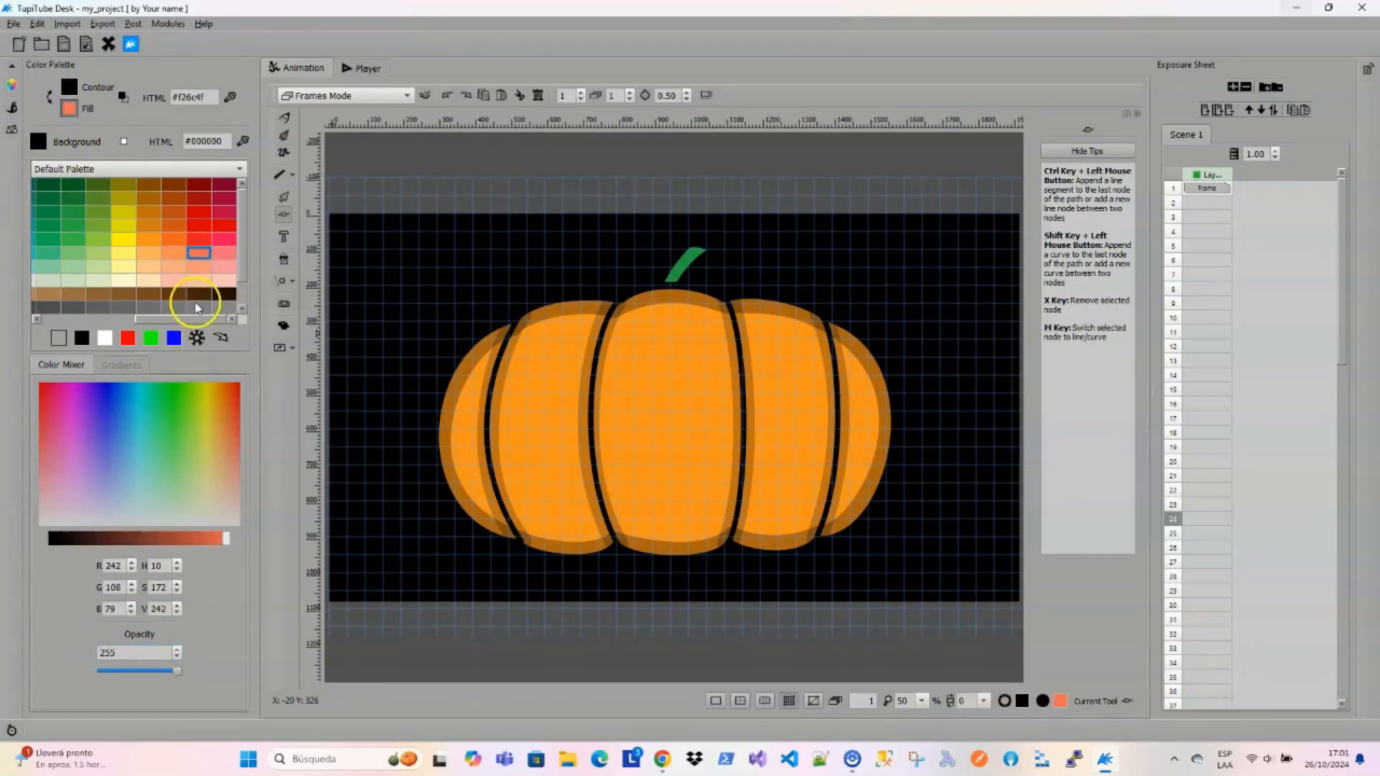
left_click(10, 86)
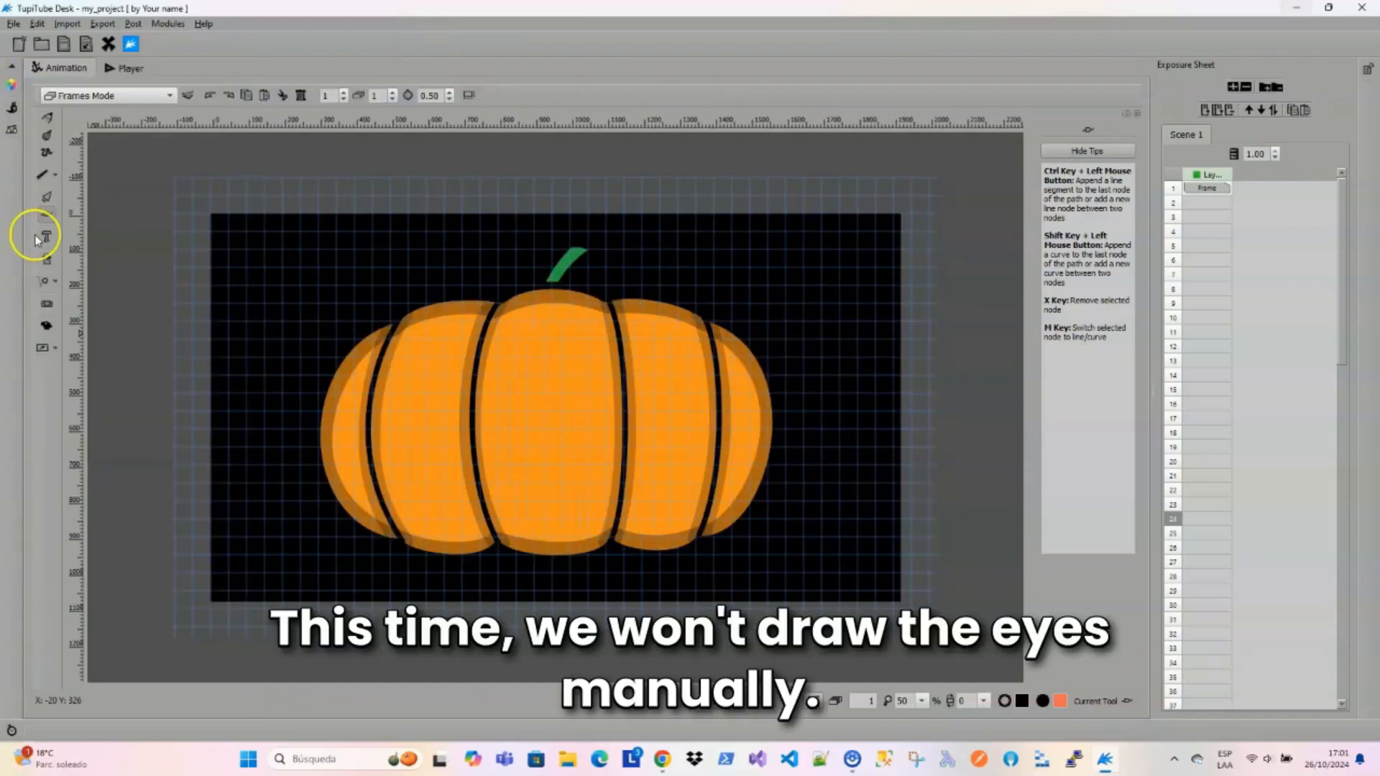
Draw an upward-pointing triangle with the Triangle tool as the left eye, over the pumpkin's inner left crease.
left_click(56, 177)
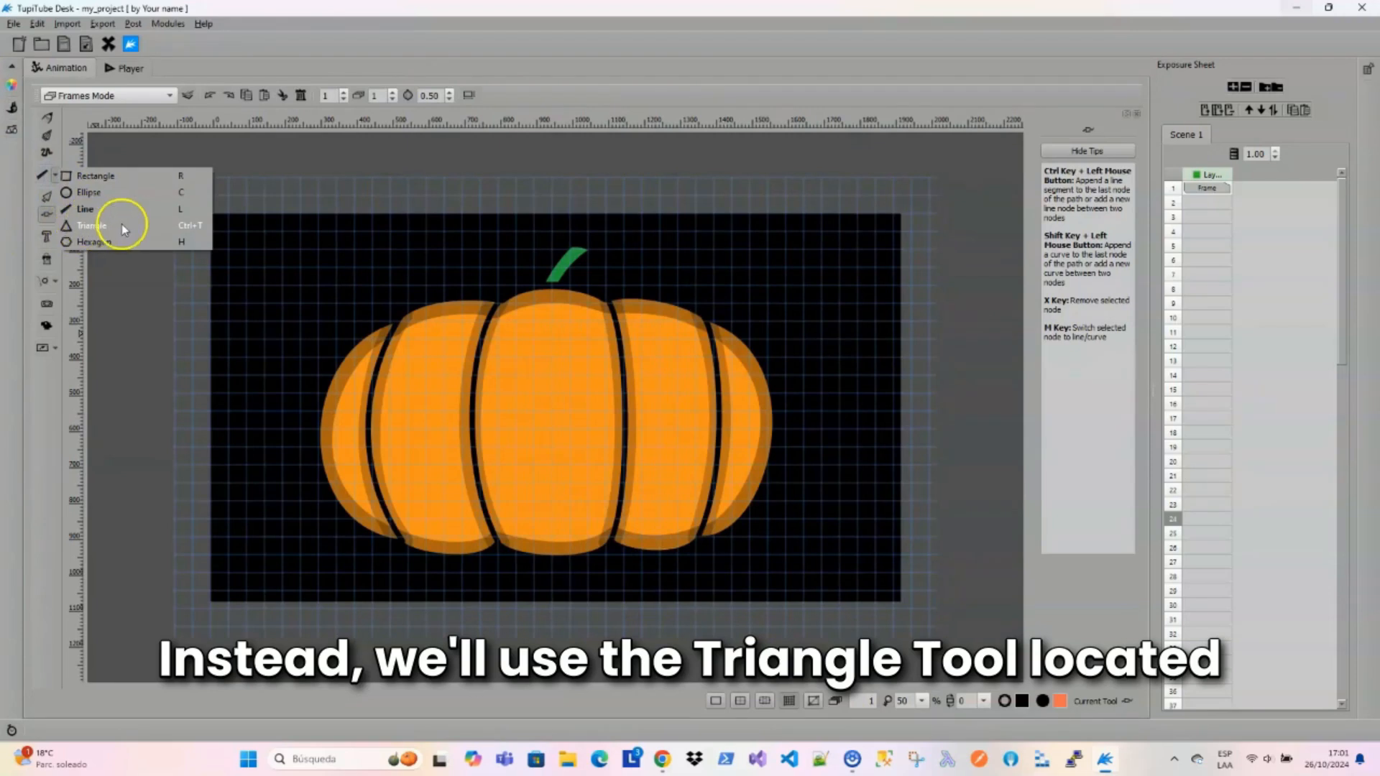
left_click(94, 226)
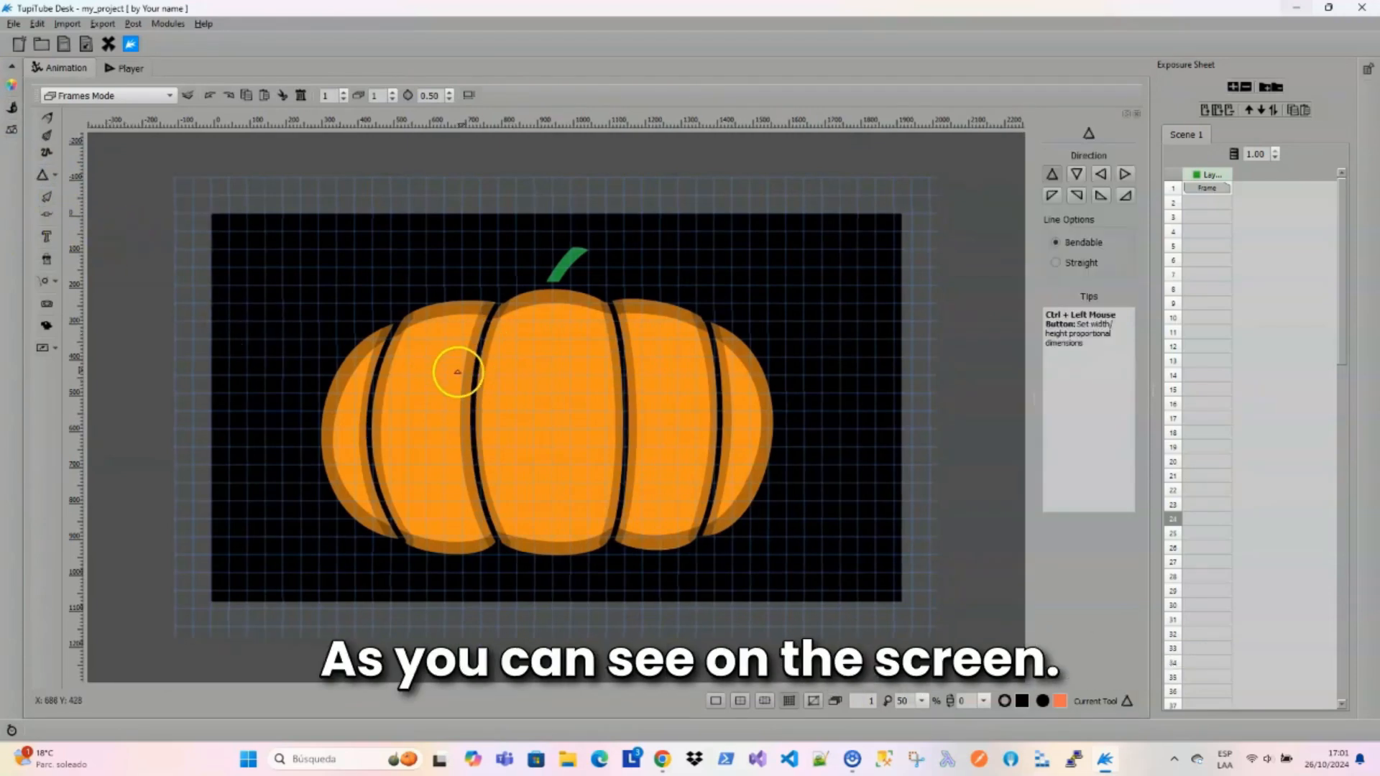
left_click_drag(459, 368, 527, 400)
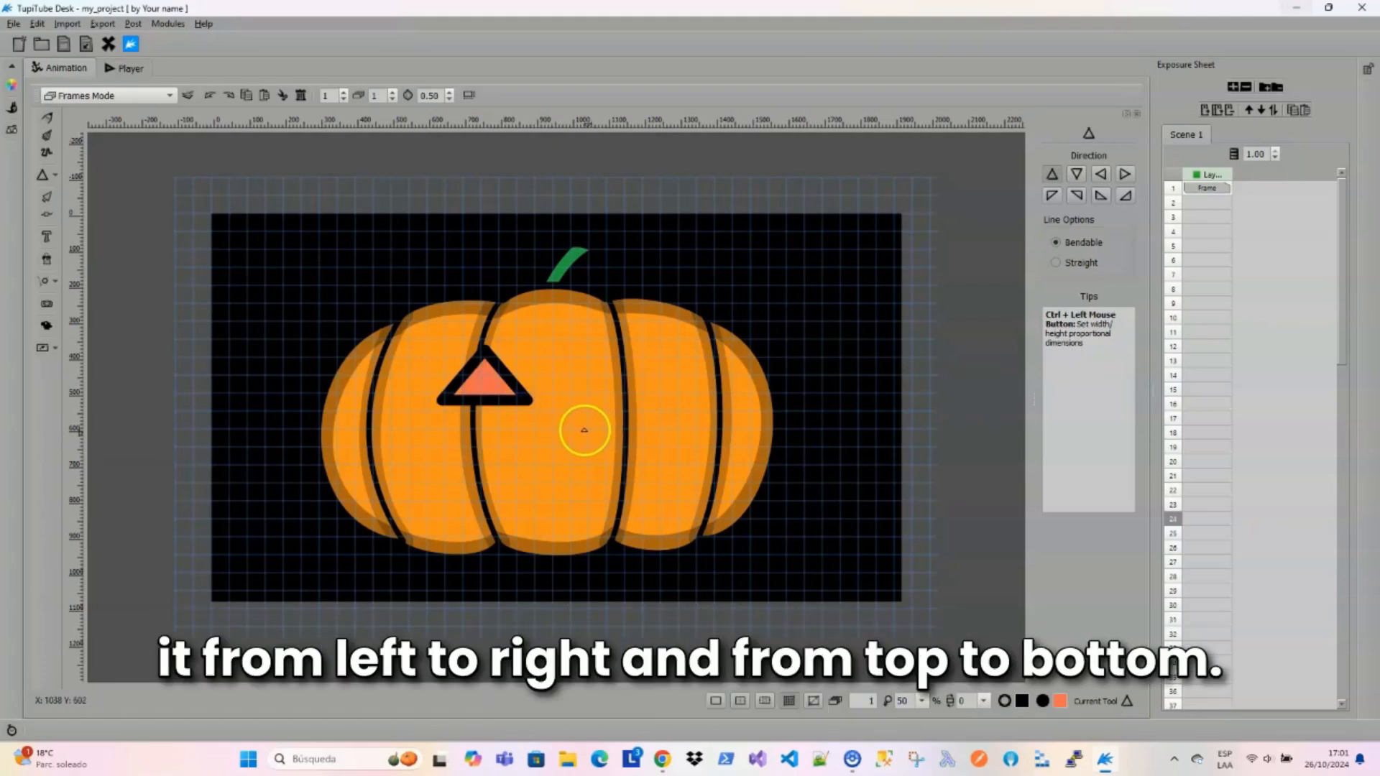
Reshape the eye triangle's nodes, curving its left edge outward, right edge inward and bottom edge slightly downward.
left_click(47, 215)
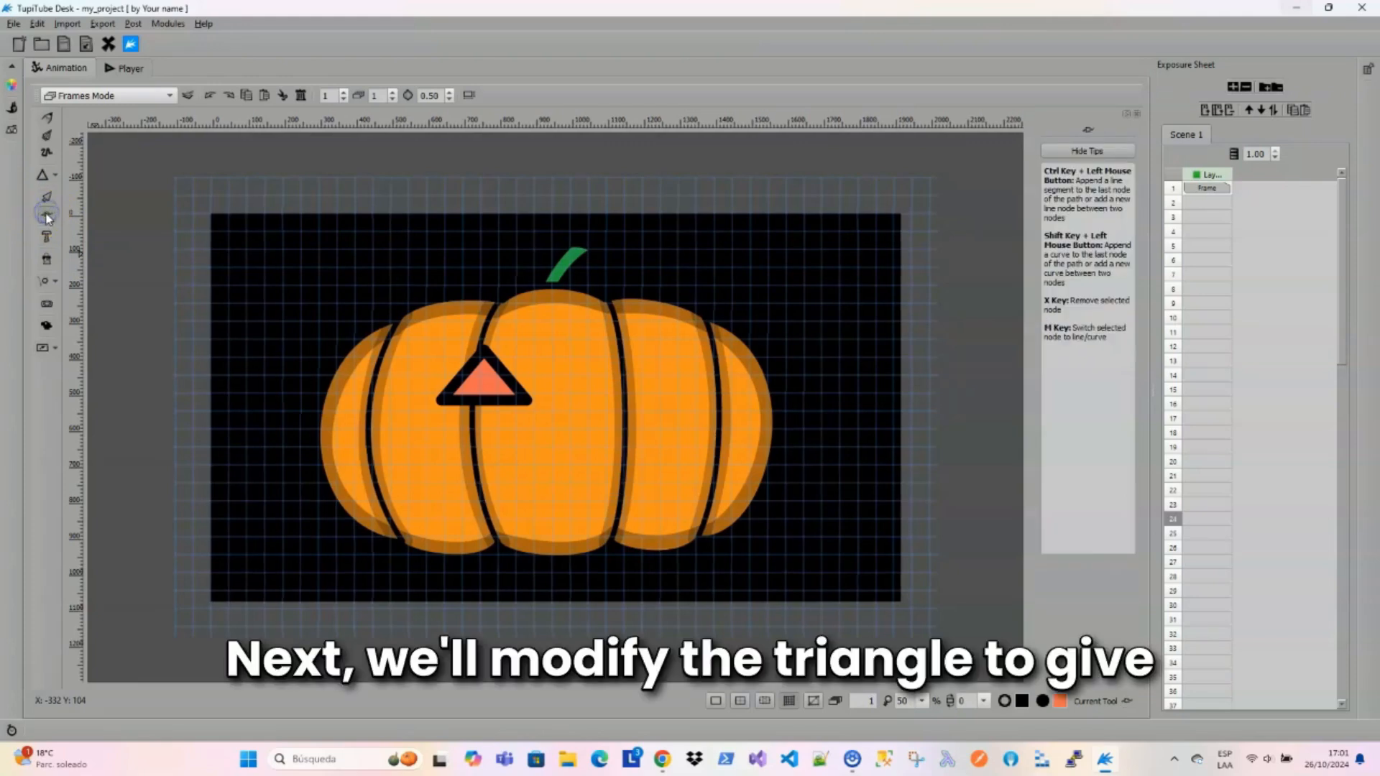
left_click(445, 409)
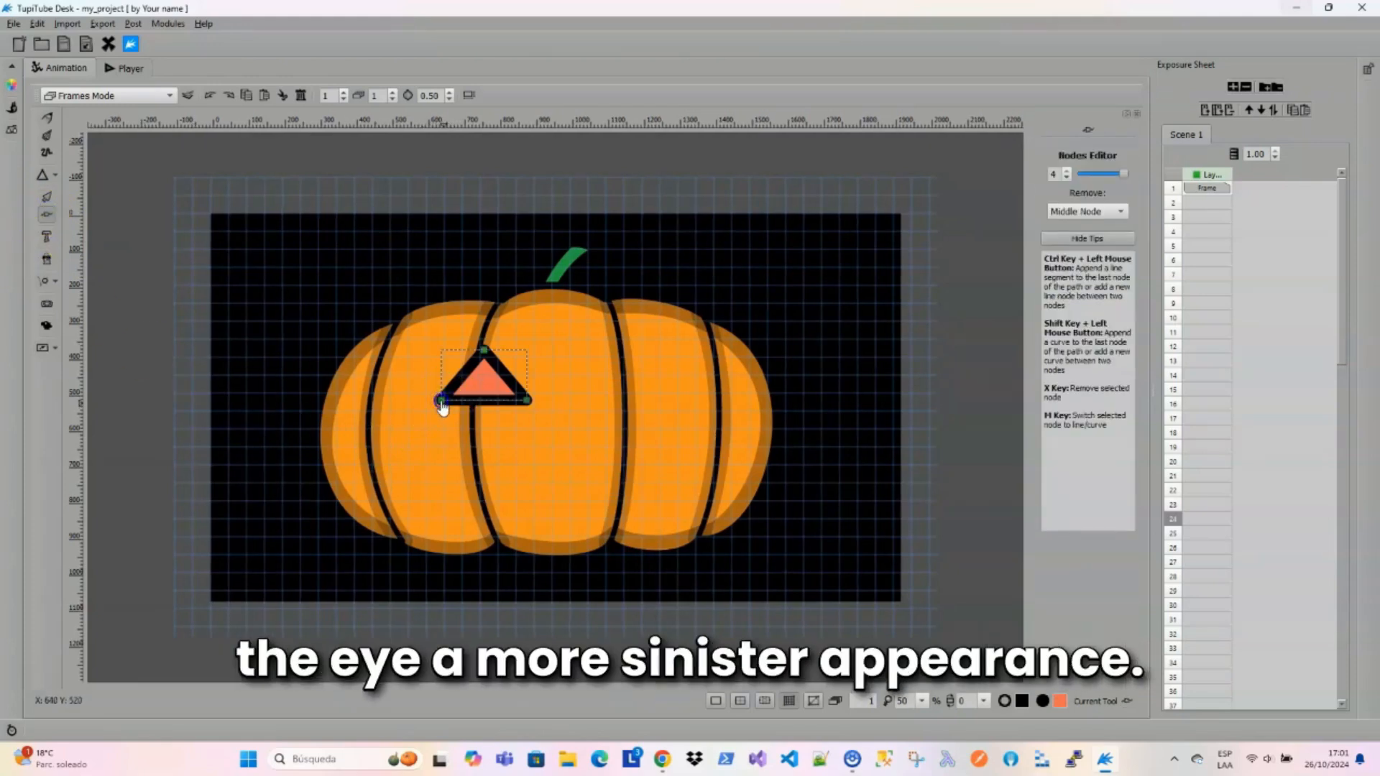
left_click(484, 350)
left_click(441, 401)
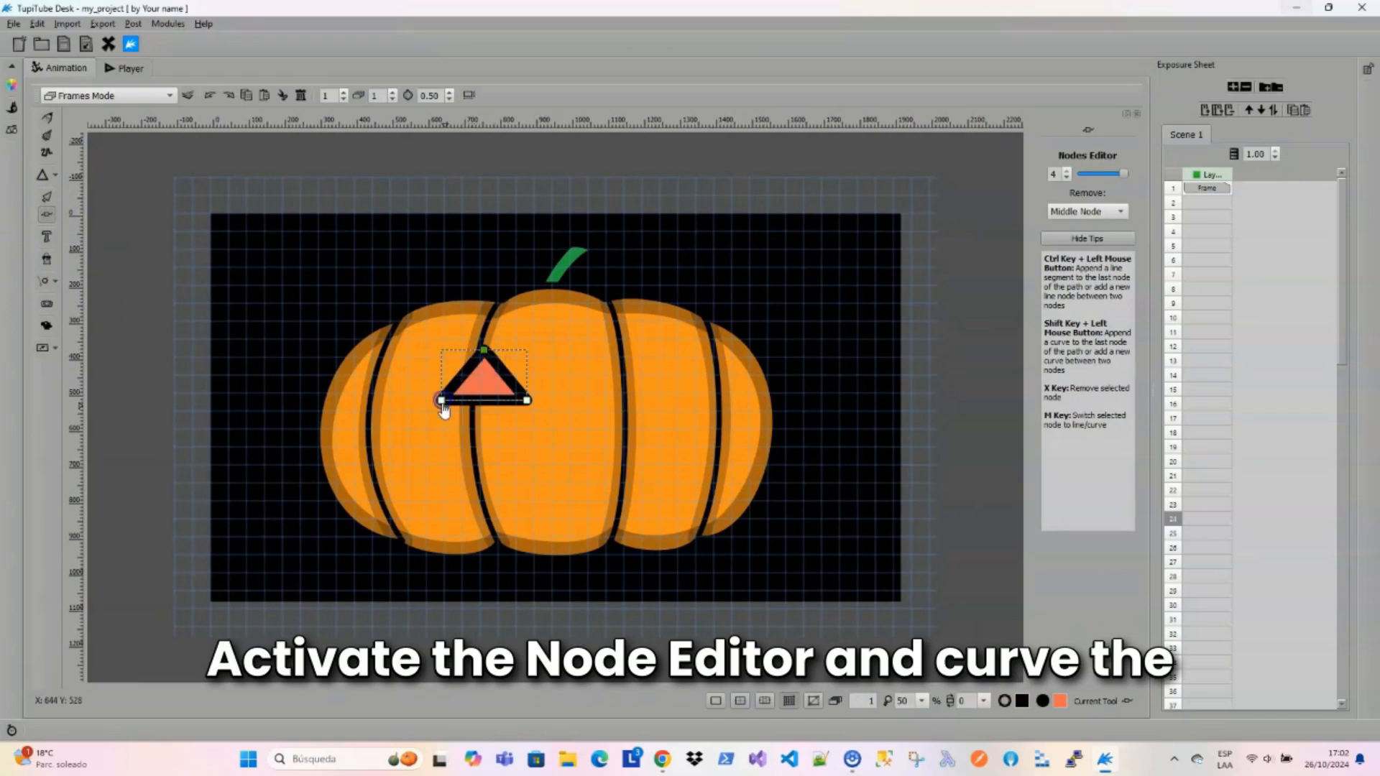
left_click(485, 351)
left_click_drag(440, 400, 514, 407)
left_click(441, 401)
left_click(441, 400)
left_click(527, 399)
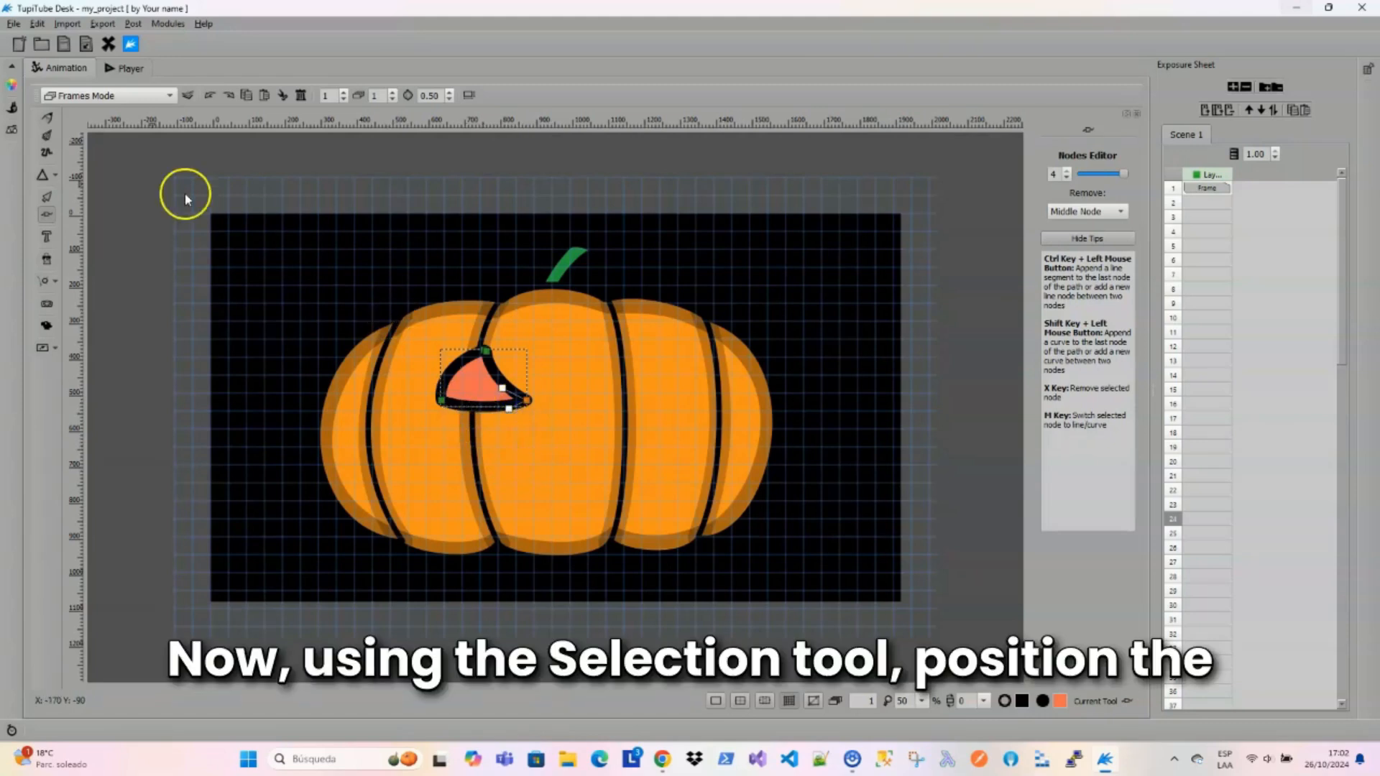
Move the left eye slightly to the left on the pumpkin's face and deselect it.
left_click(46, 196)
left_click(466, 351)
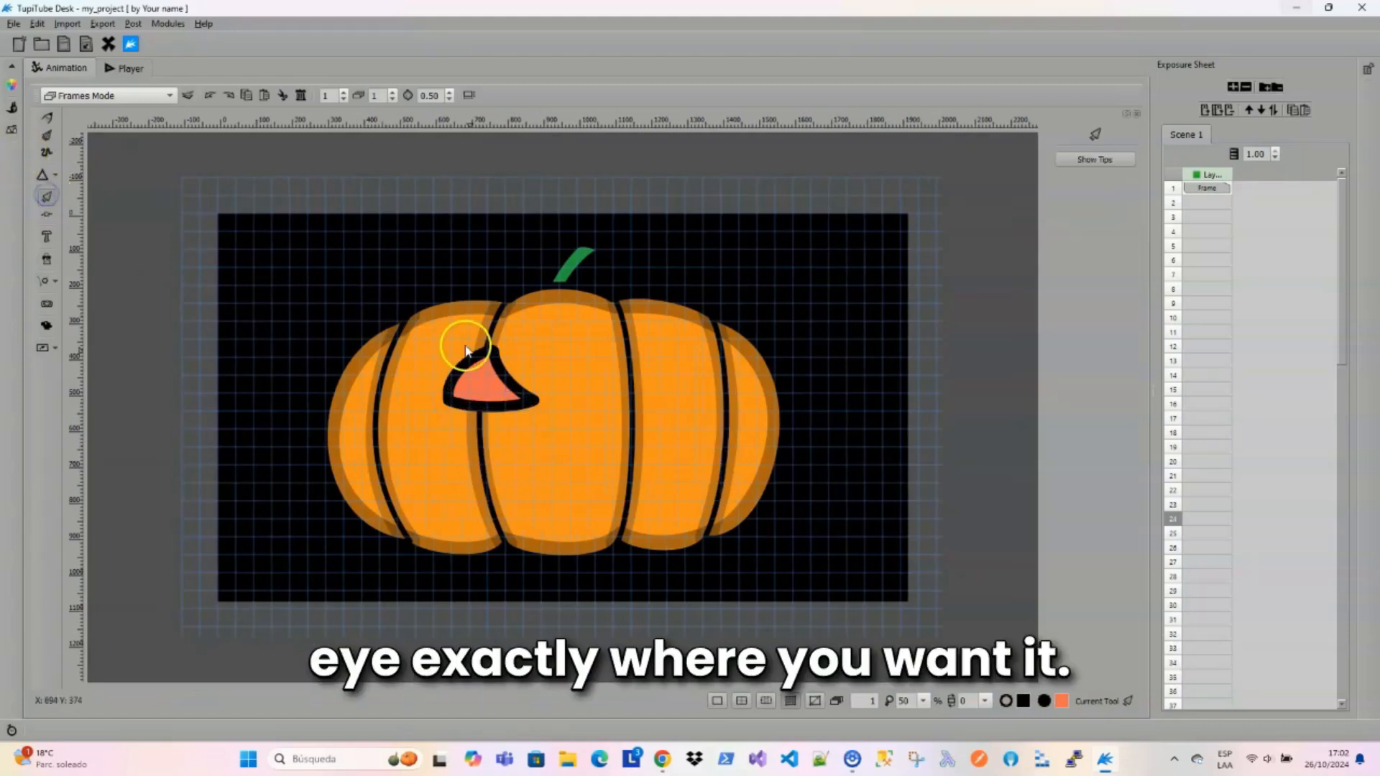
left_click(480, 385)
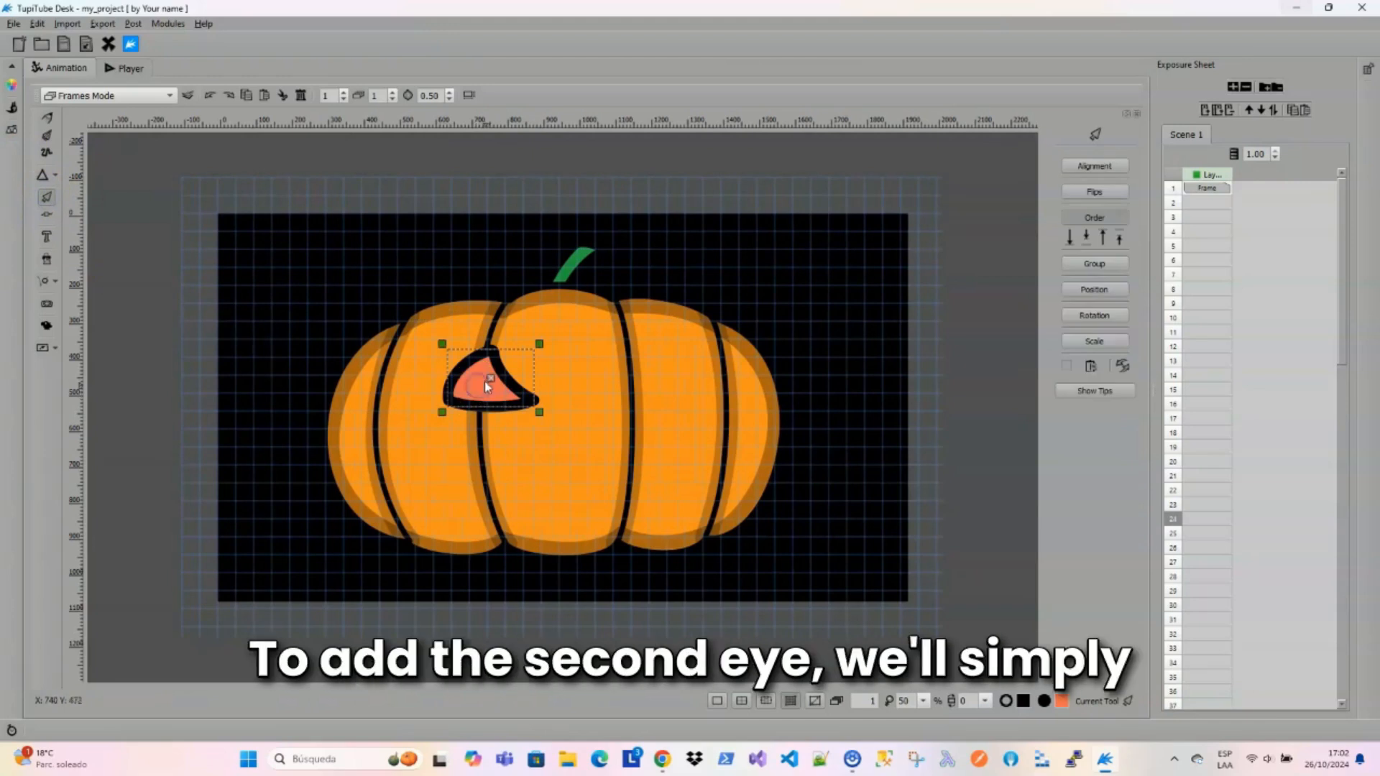
left_click_drag(490, 383, 486, 386)
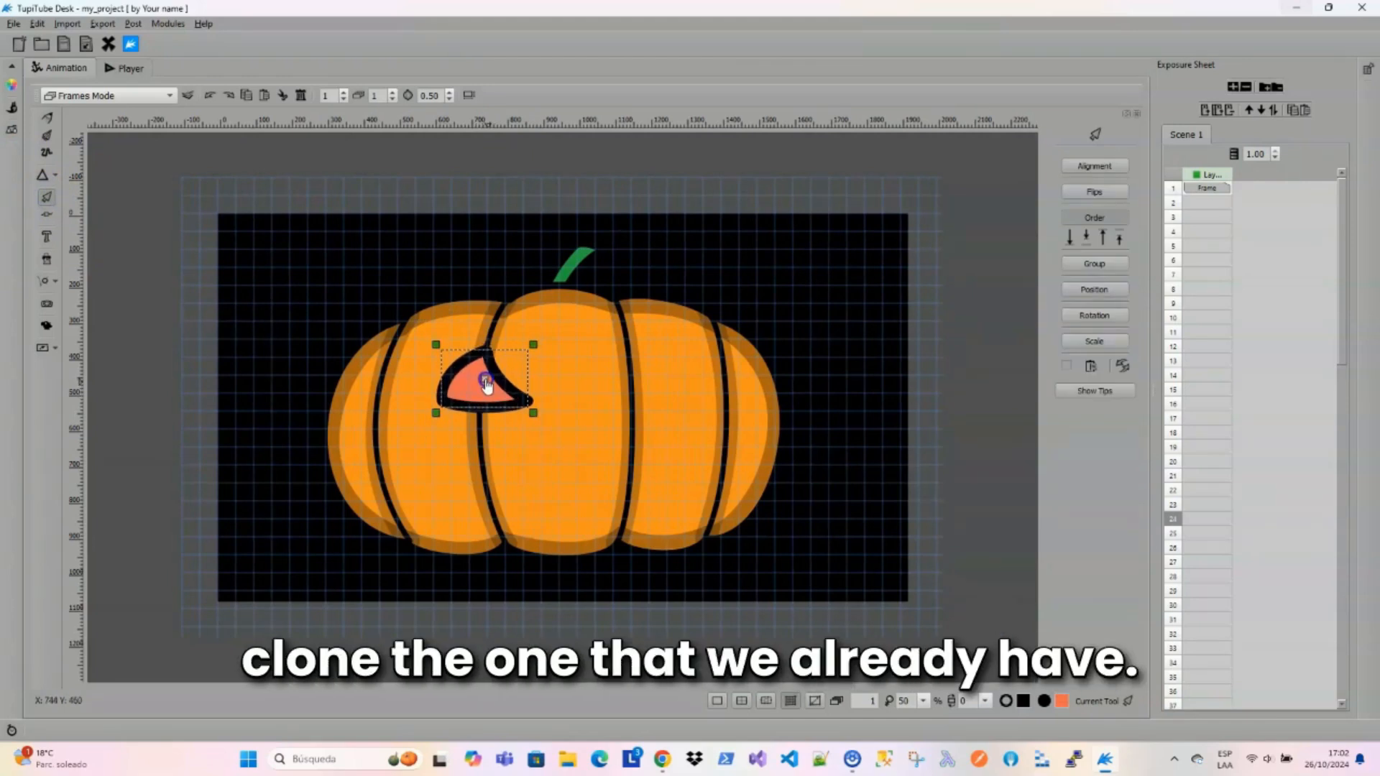
left_click(524, 471)
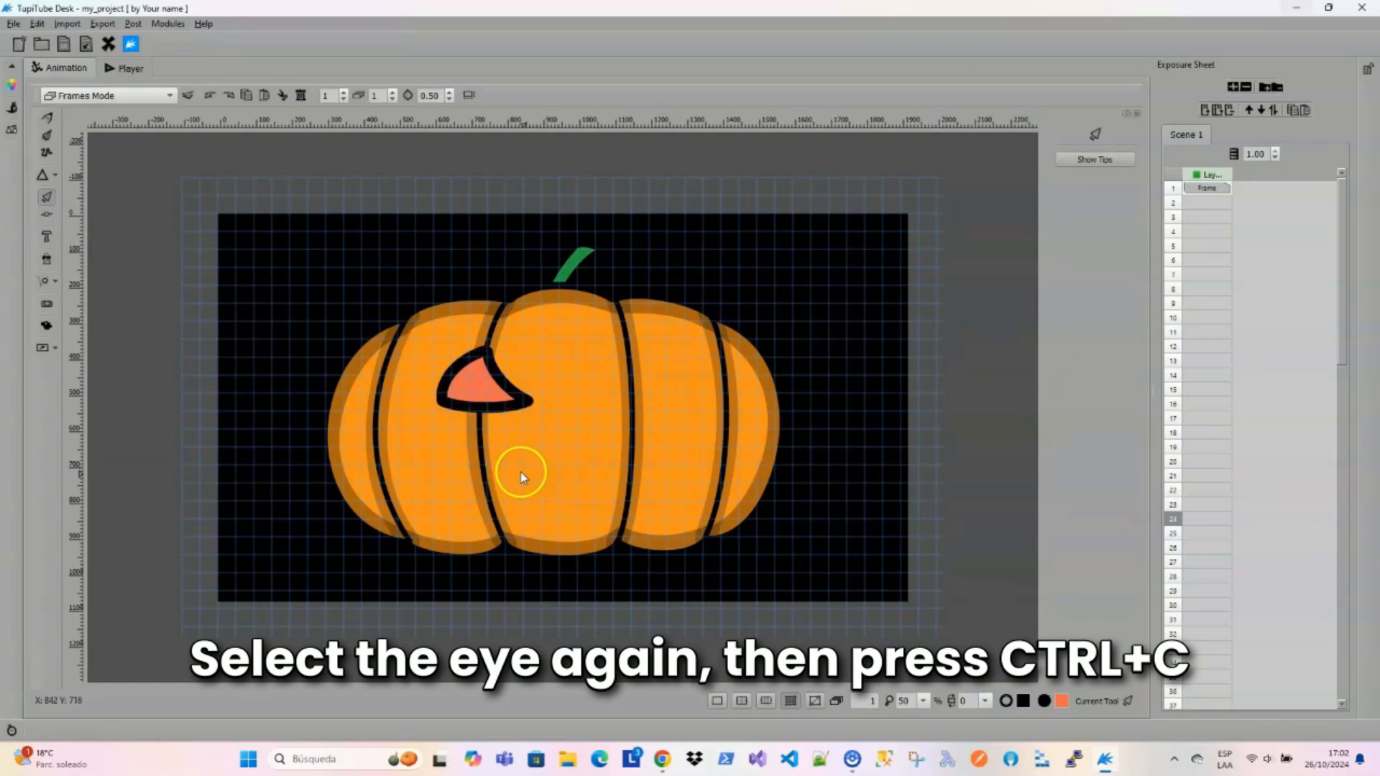
Duplicate the left eye and move the copy horizontally to the right, over the pumpkin's inner right crease.
left_click(460, 389)
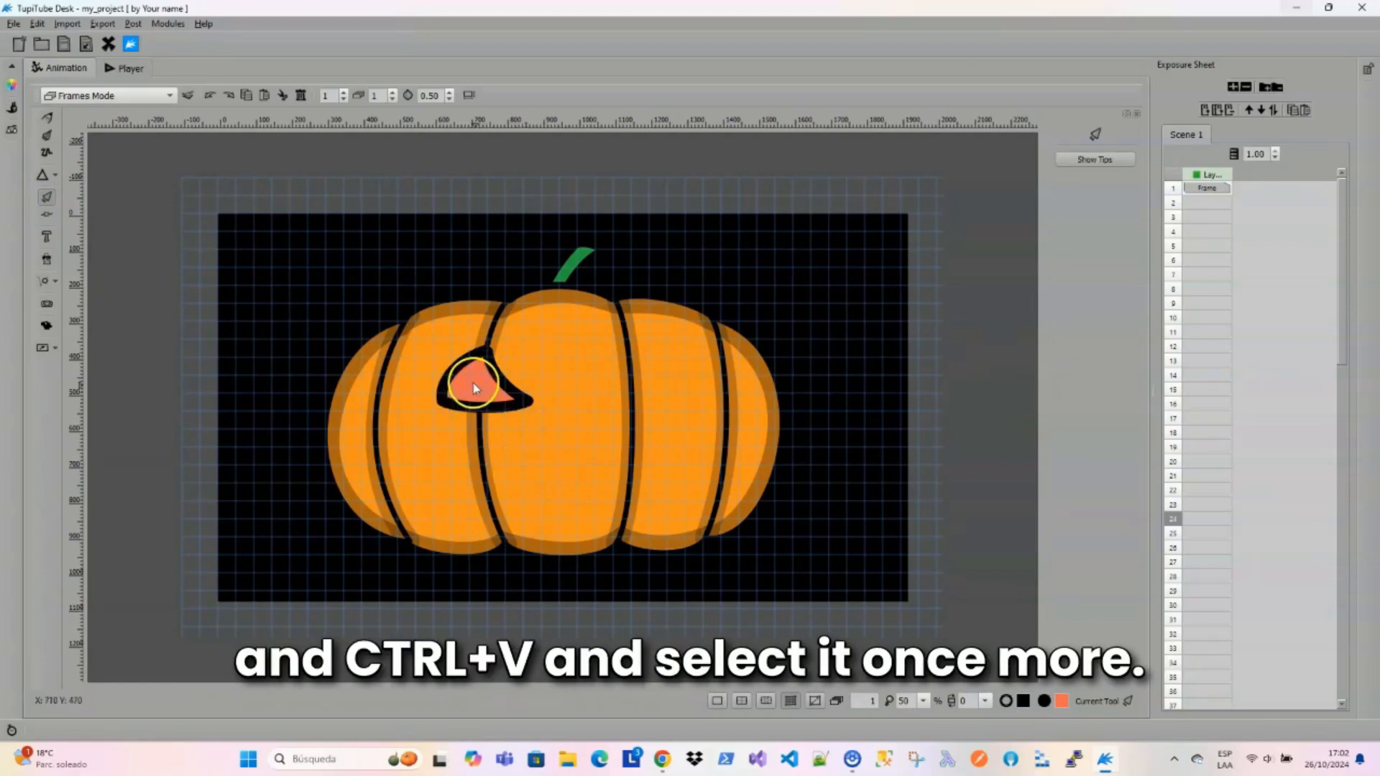
key("Right")
key("Right")
key("Right")
key("Right")
key("Right")
key("Right")
key("Right")
key("Right")
key("Right")
key("Right")
key("Right")
key("Right")
key("Right")
key("Right")
key("Right")
key("Right")
key("Right")
key("Right")
key("Right")
key("Right")
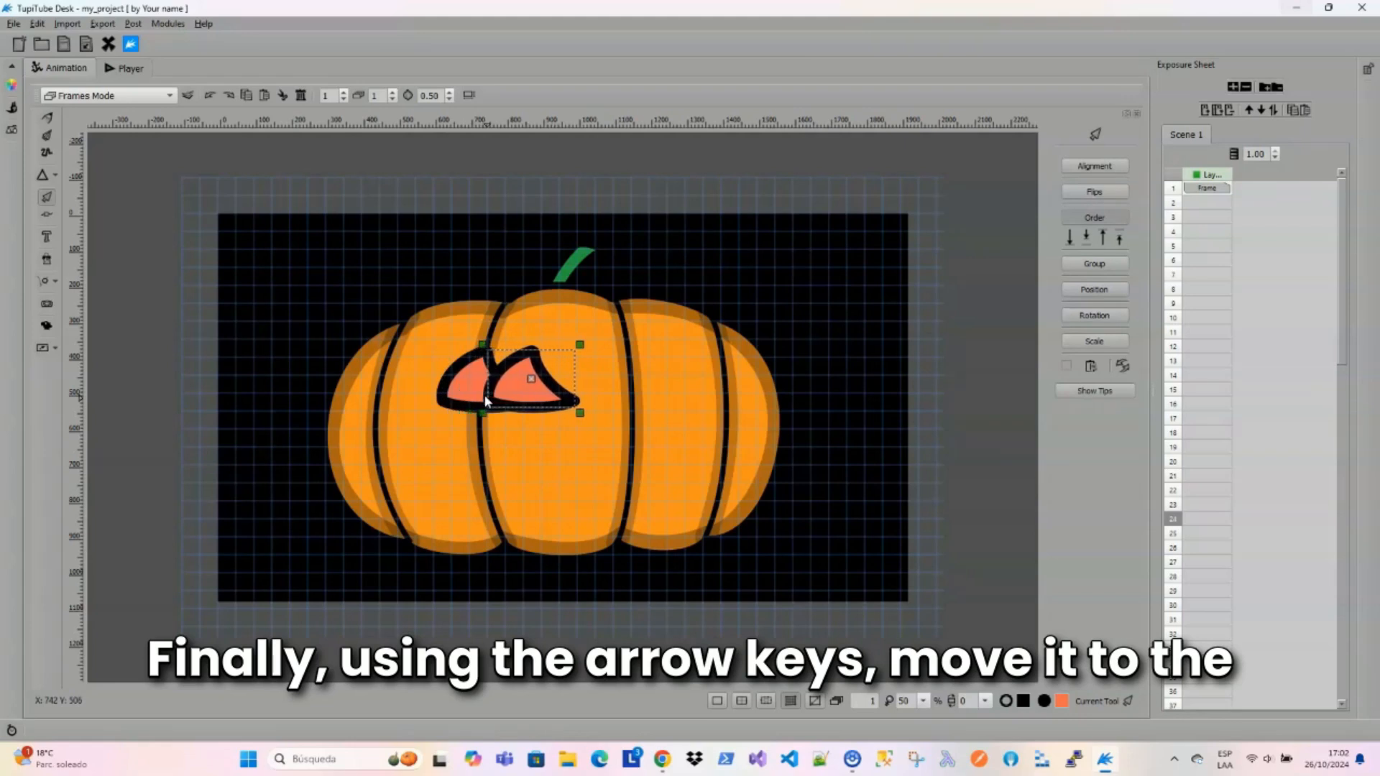
key("Right")
key("Right")
key("Right")
key("Right")
key("Right")
key("Right")
key("Right")
key("Right")
key("Right")
key("Right")
key("Right")
key("Right")
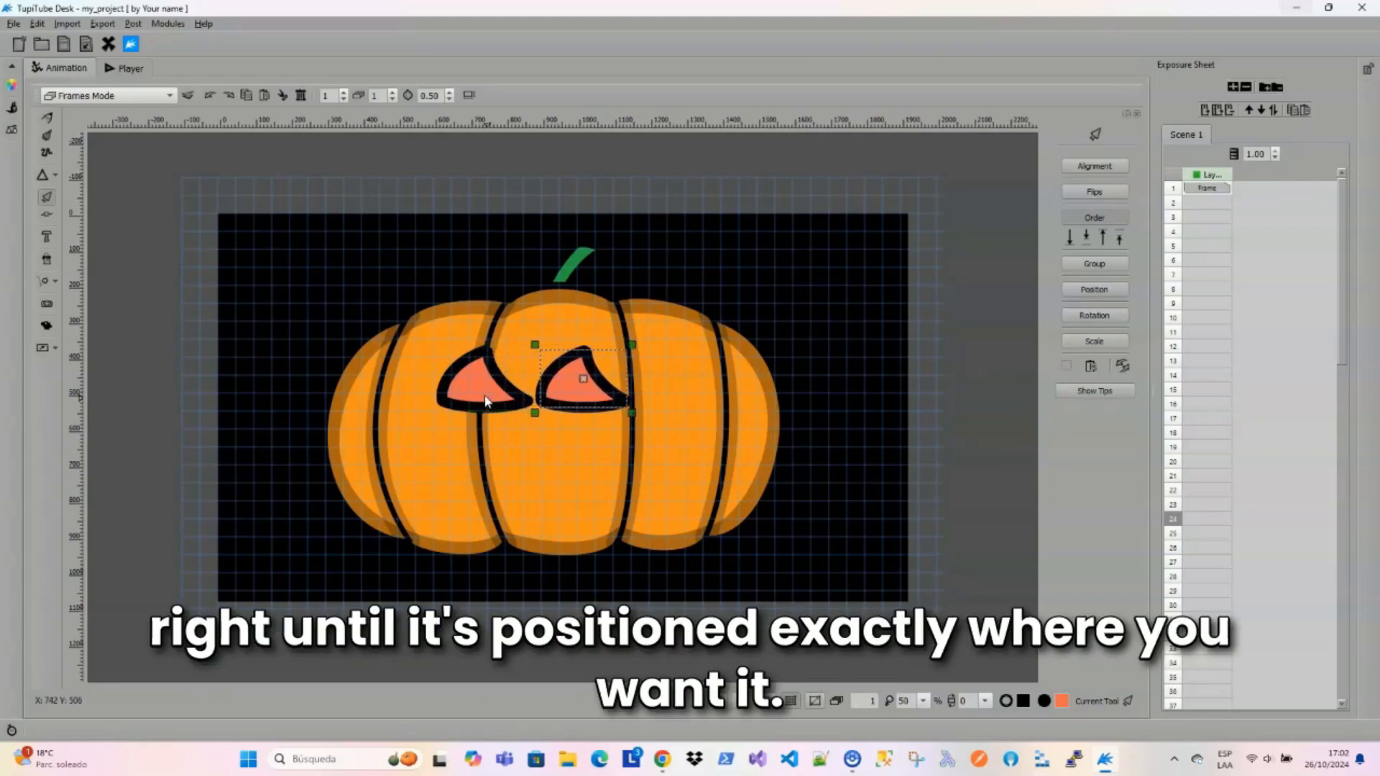
key("Right")
key("Right")
key("Right")
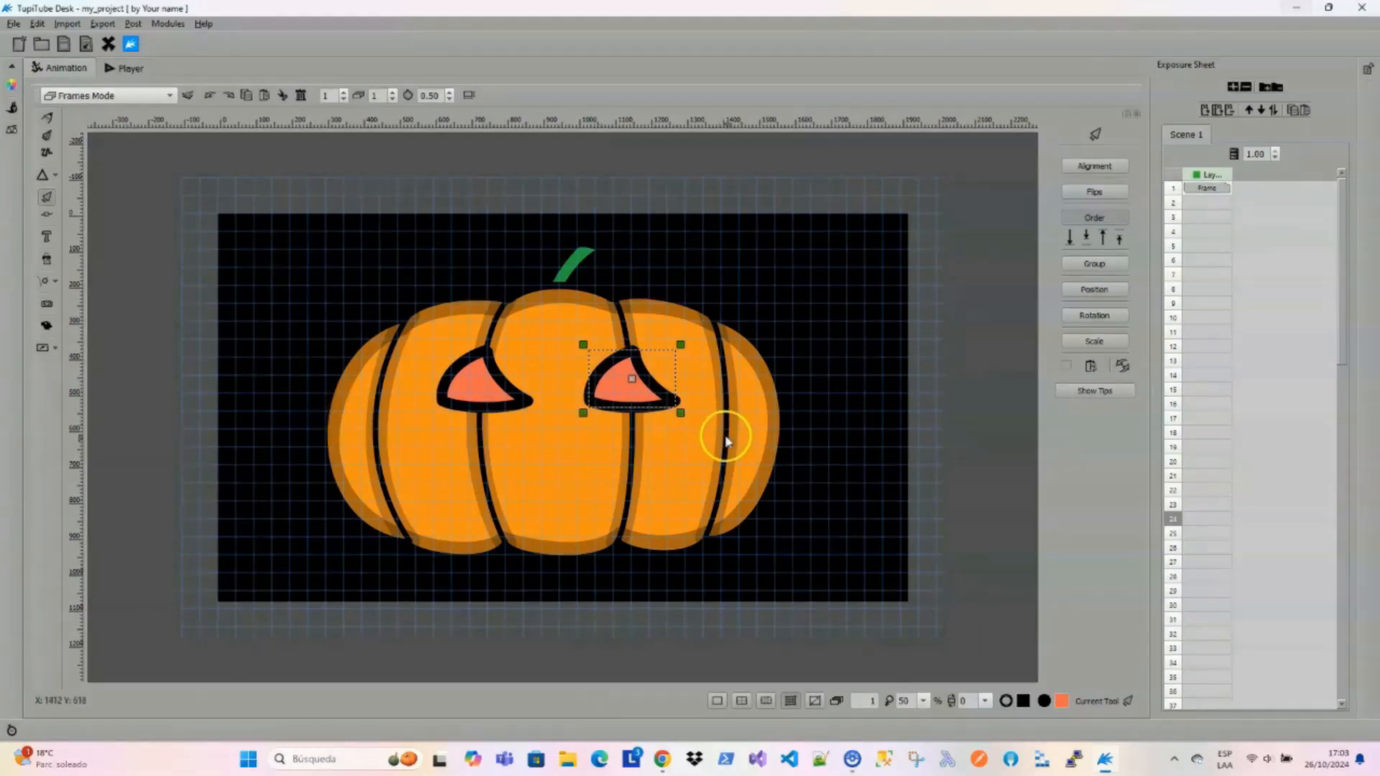
Flip the right eye horizontally so it mirrors the left one.
left_click(1105, 166)
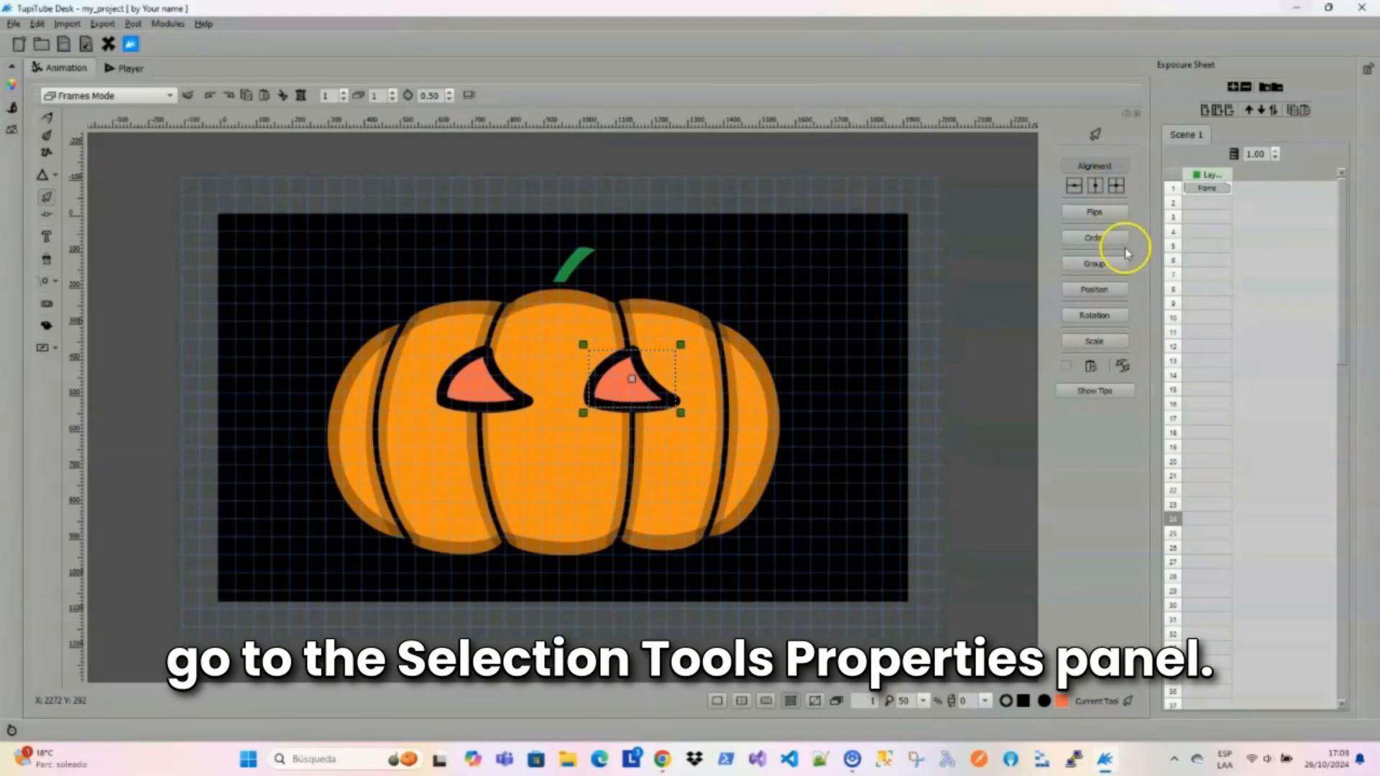
left_click(1113, 212)
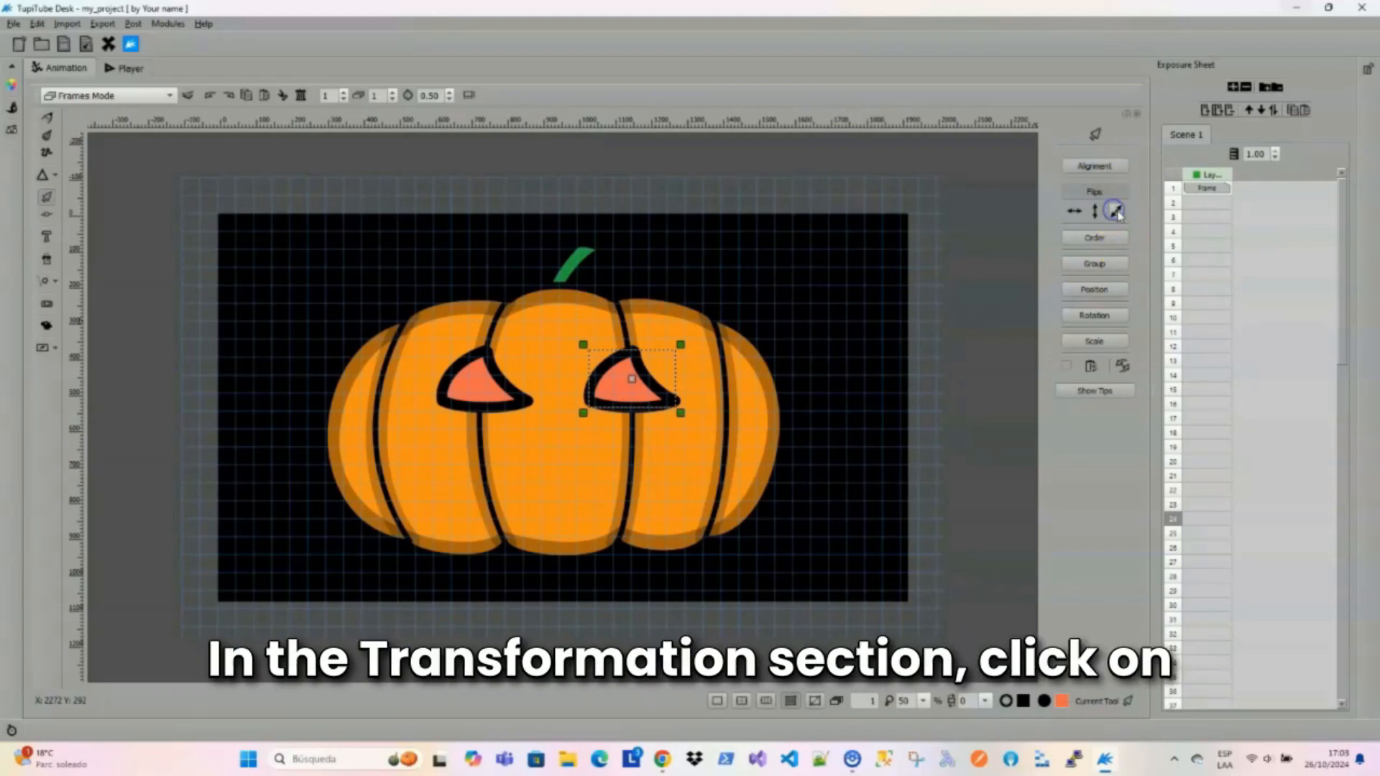
left_click(1078, 213)
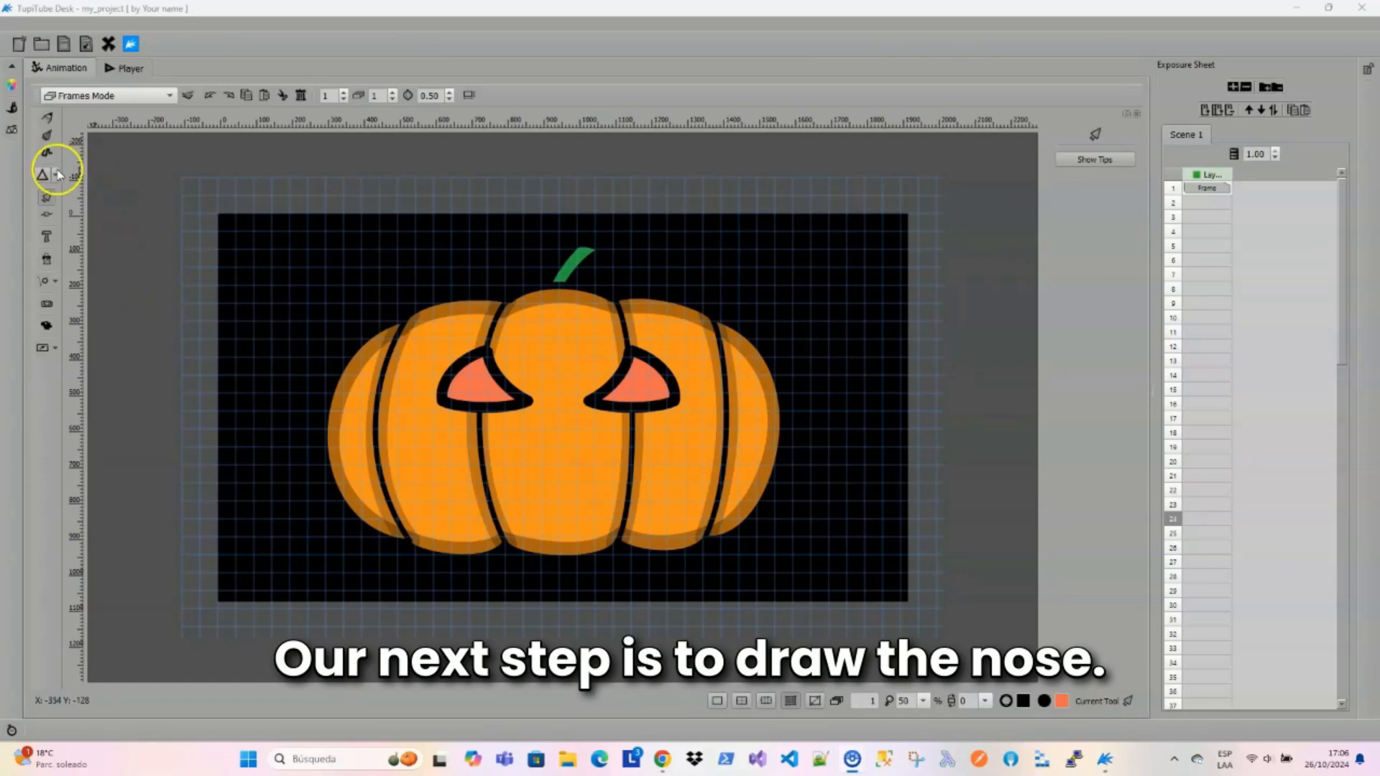
Draw a small upward-pointing triangle as the nose below the eyes and nudge it left and up to center it.
left_click(43, 174)
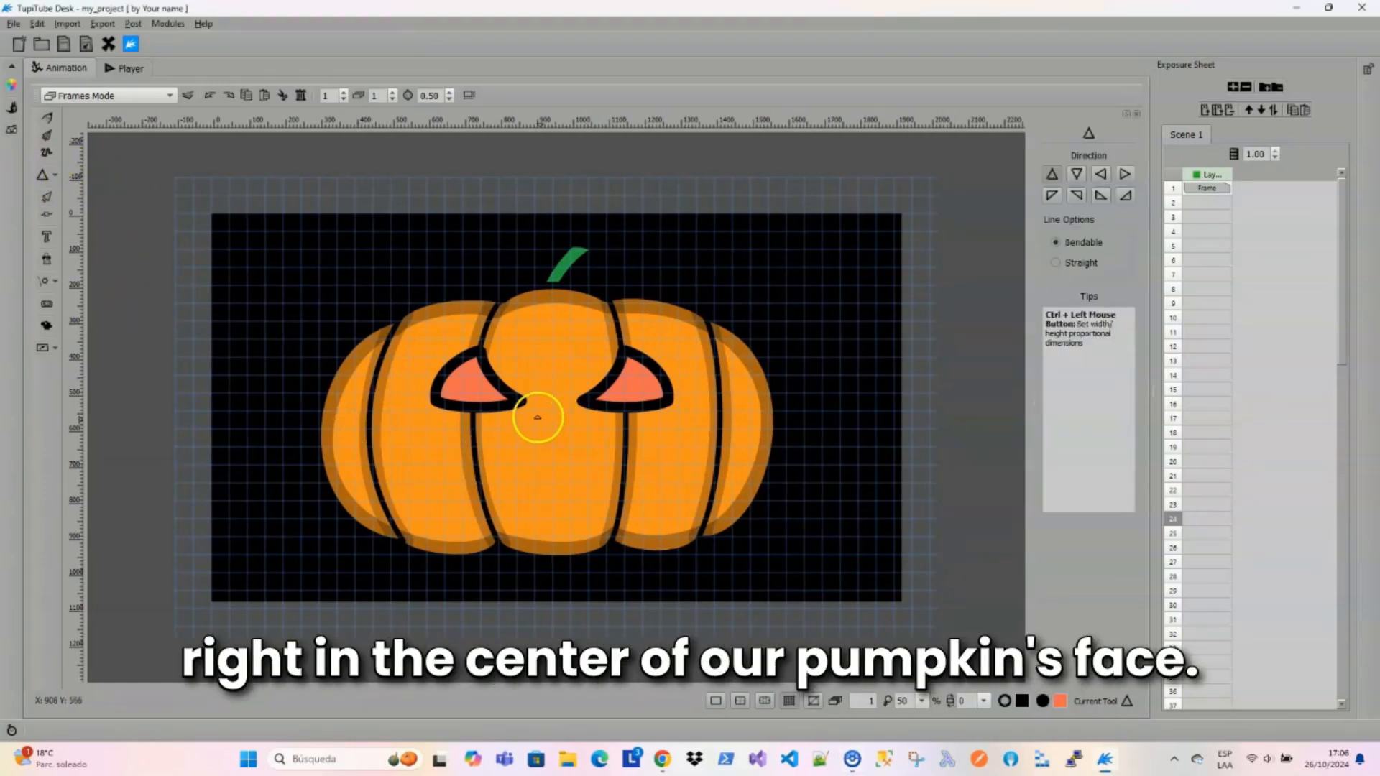
left_click_drag(535, 413, 602, 457)
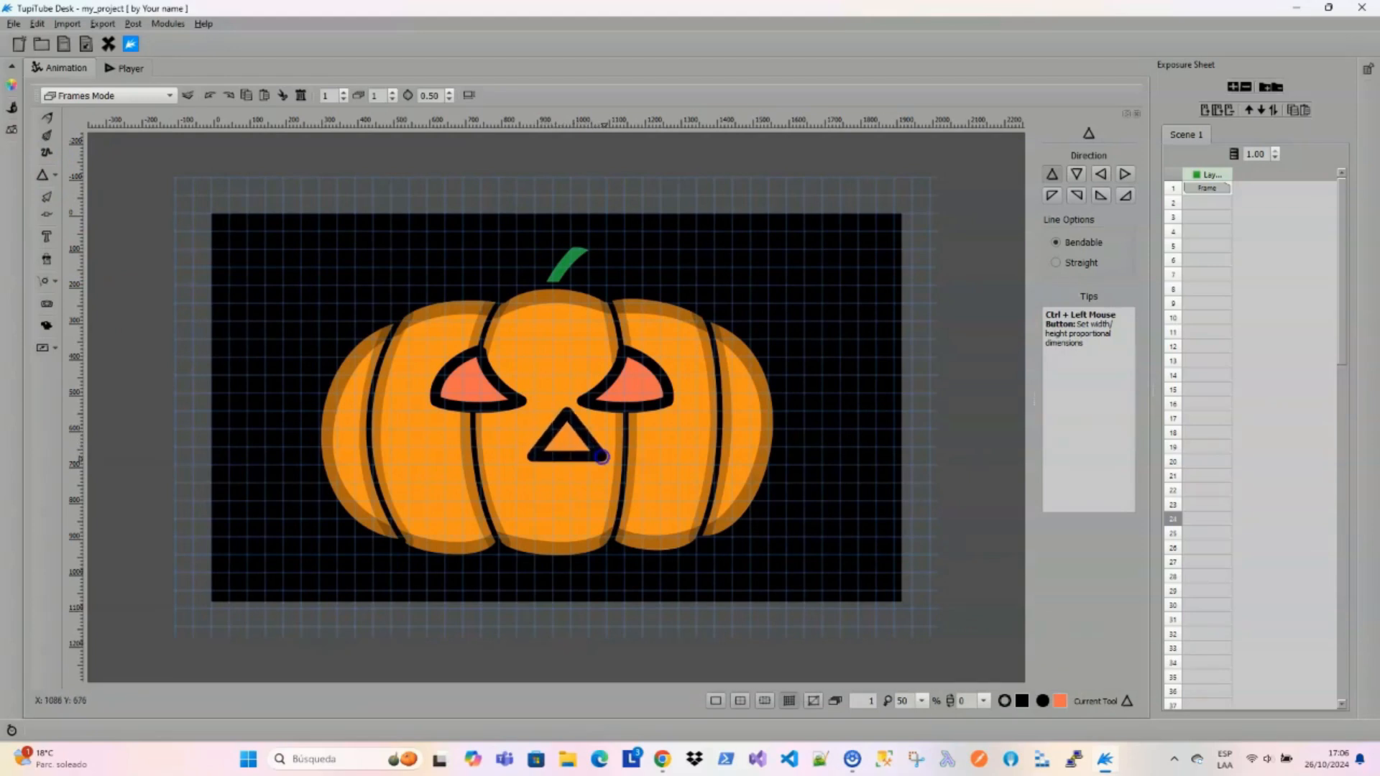
left_click(47, 196)
left_click(573, 443)
key("Left")
key("Left")
key("Left")
key("Left")
key("Left")
key("Left")
key("Left")
key("Left")
key("Up")
key("Up")
key("Up")
key("Up")
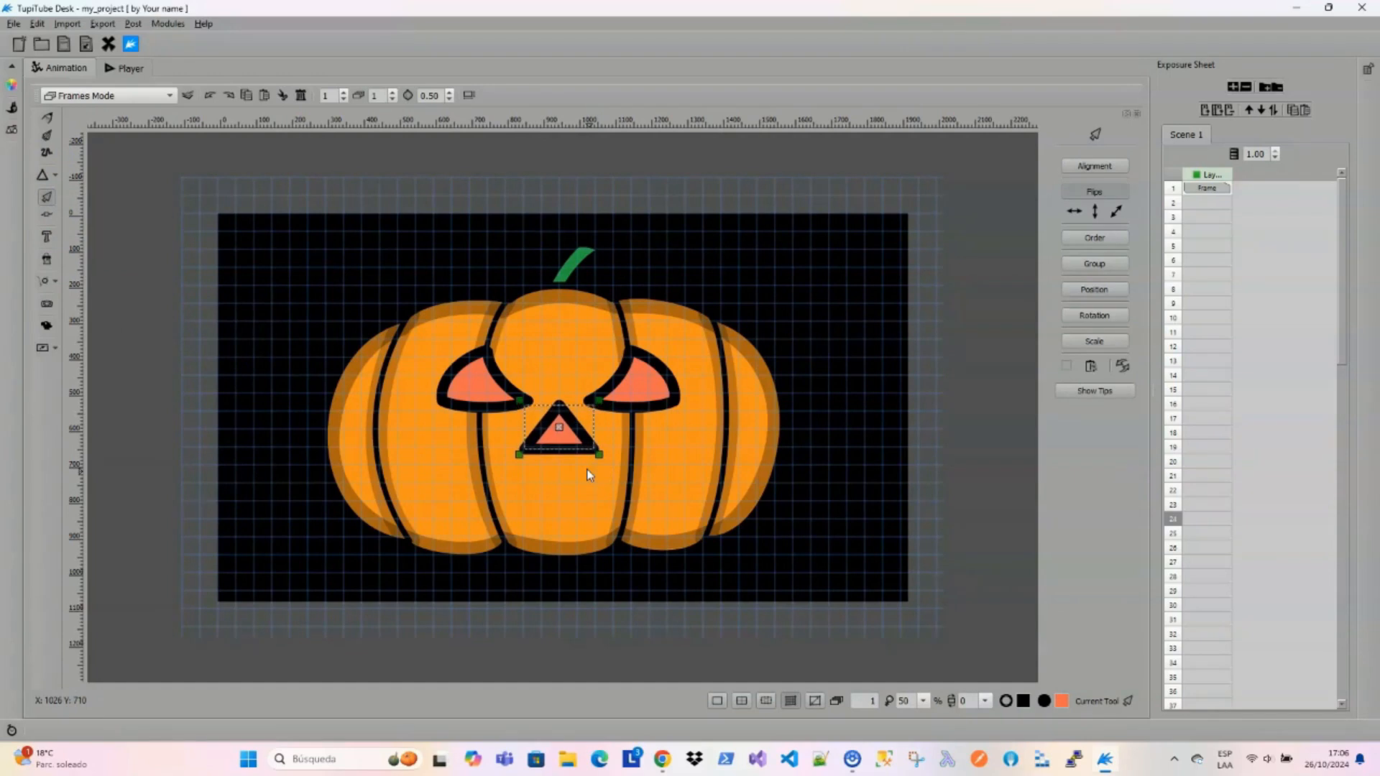
Curve the nose triangle's two sides outward and its bottom edge slightly upward.
left_click(51, 211)
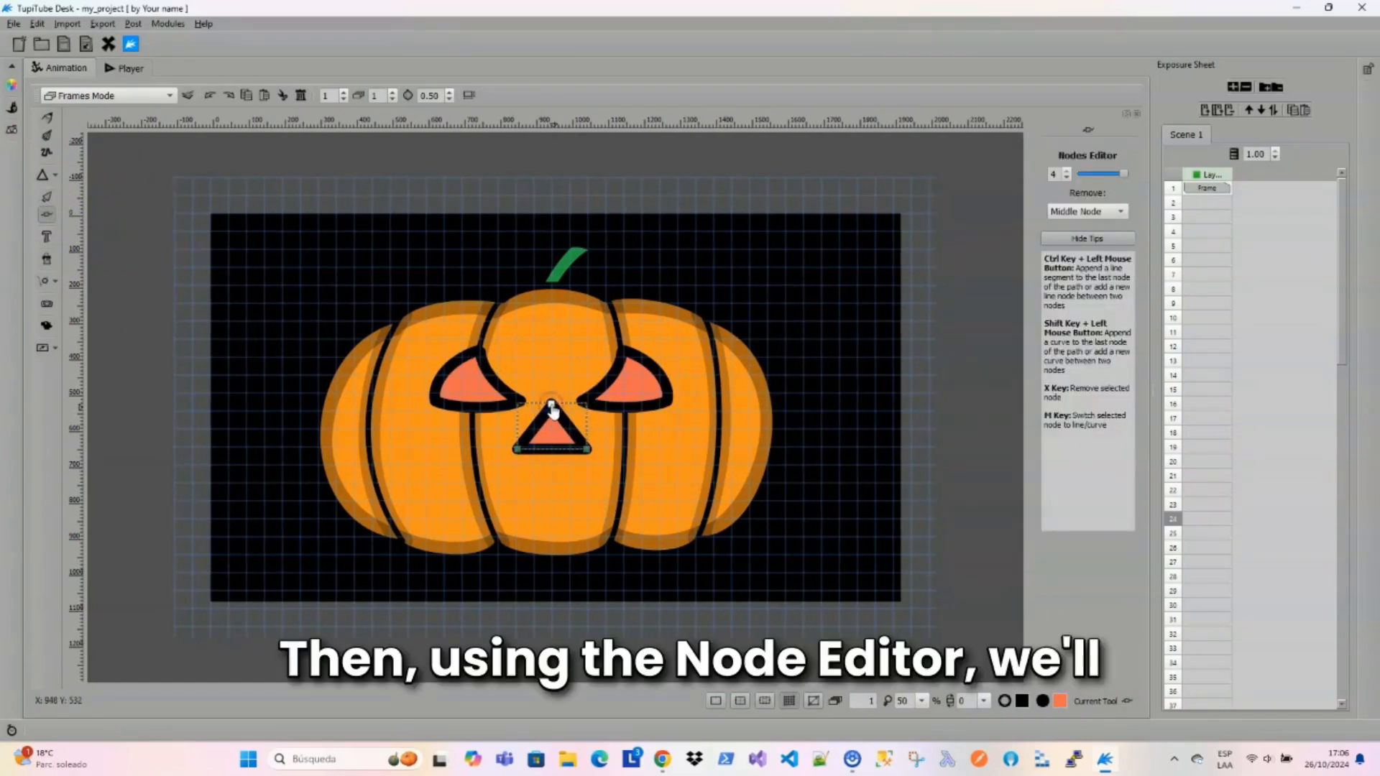
left_click(519, 451)
left_click(518, 450)
left_click_drag(587, 449, 565, 414)
left_click(586, 450)
left_click(552, 406)
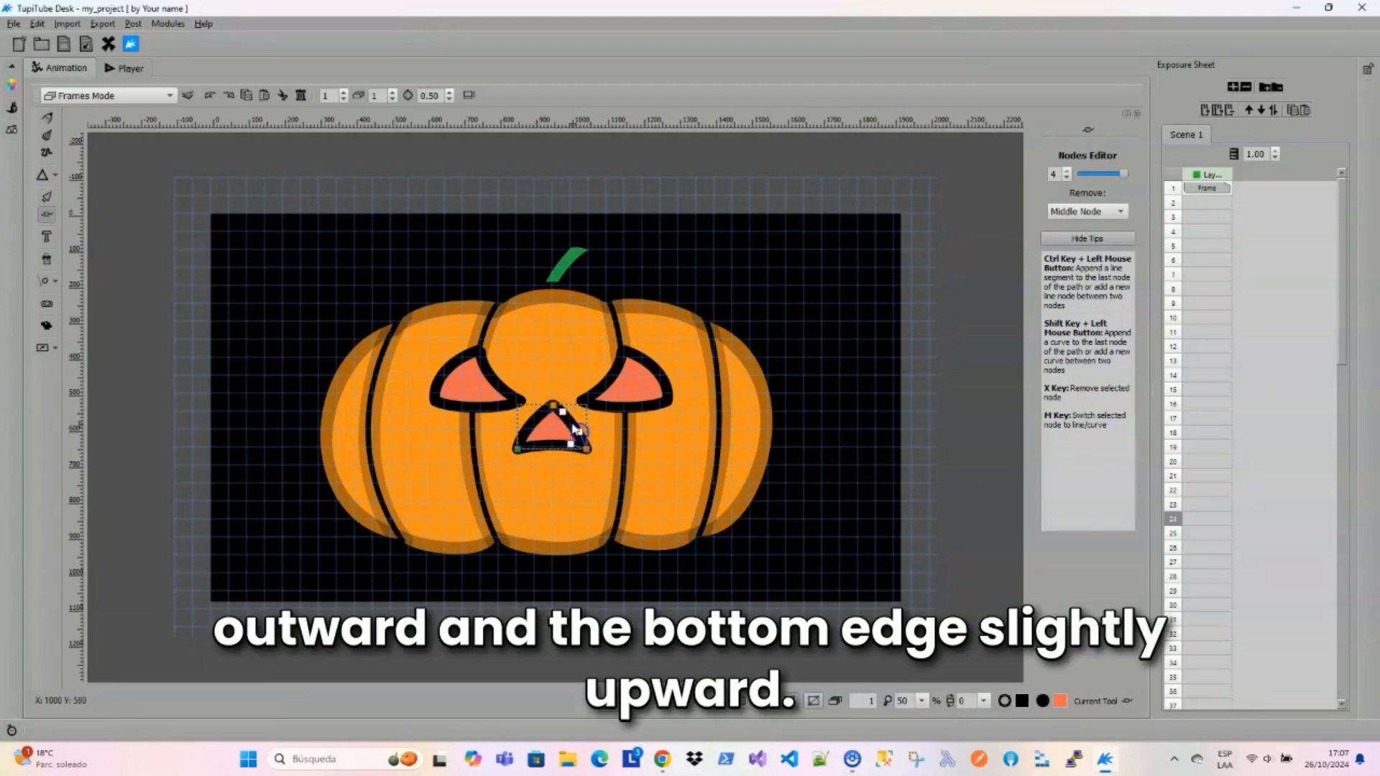
left_click(577, 548)
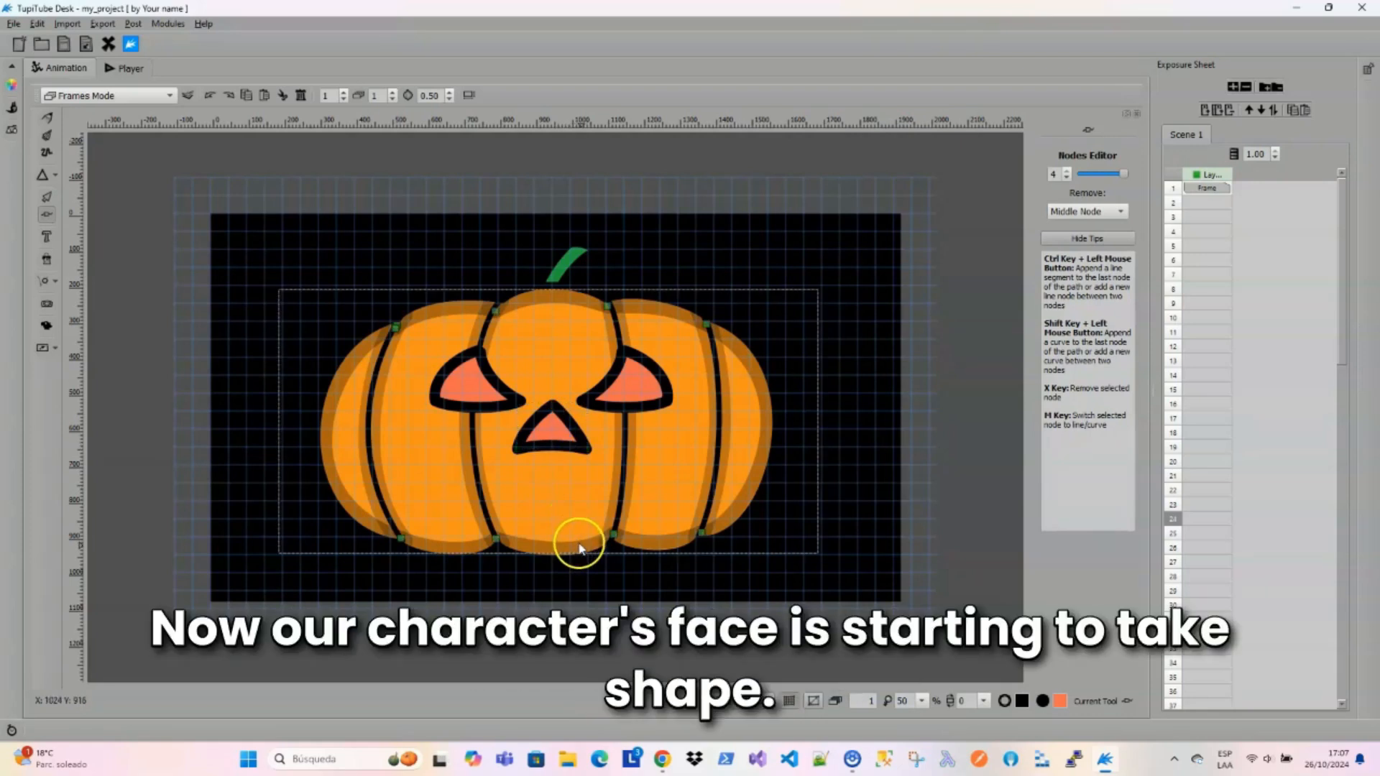
Draw the mouth's upper edge below the nose with the Line tool, including two square teeth and rising outer corners.
left_click(55, 176)
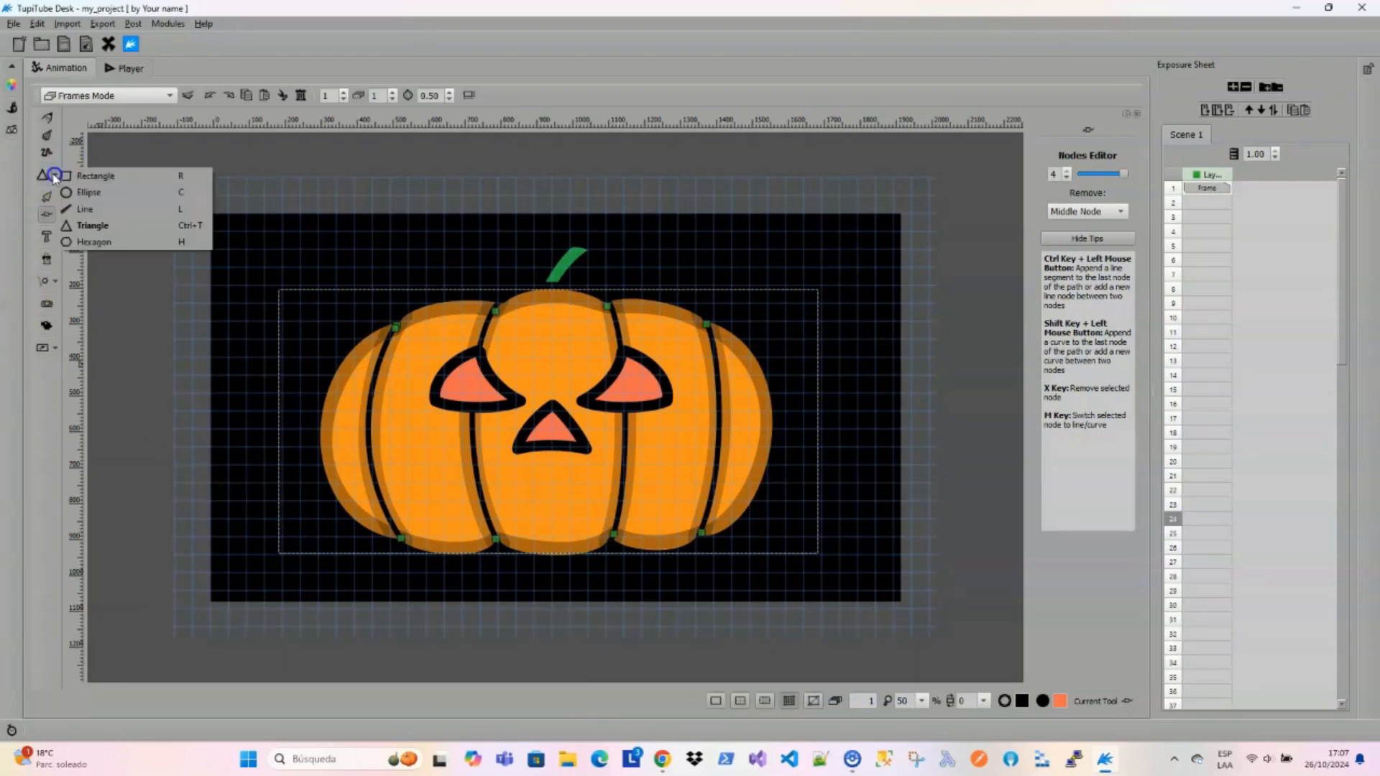
left_click(81, 209)
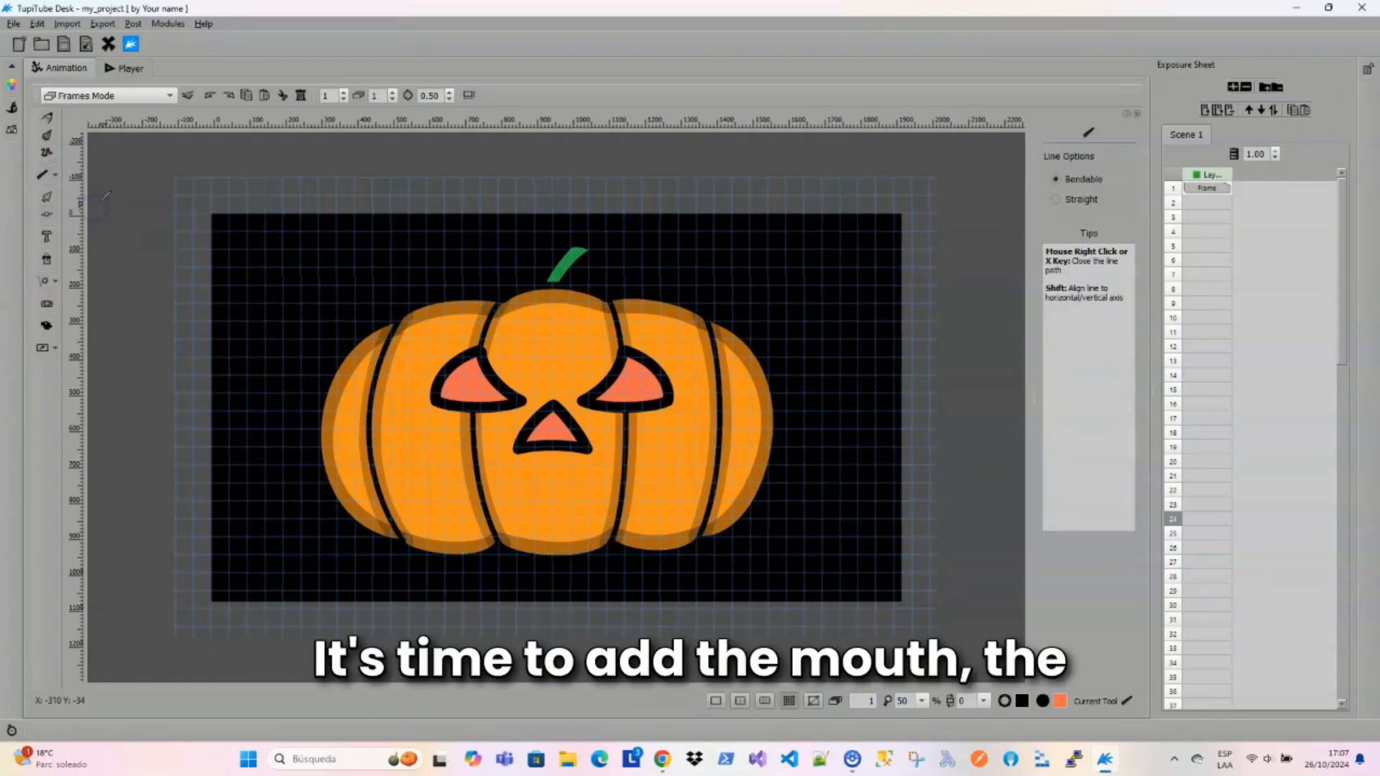
left_click(417, 444)
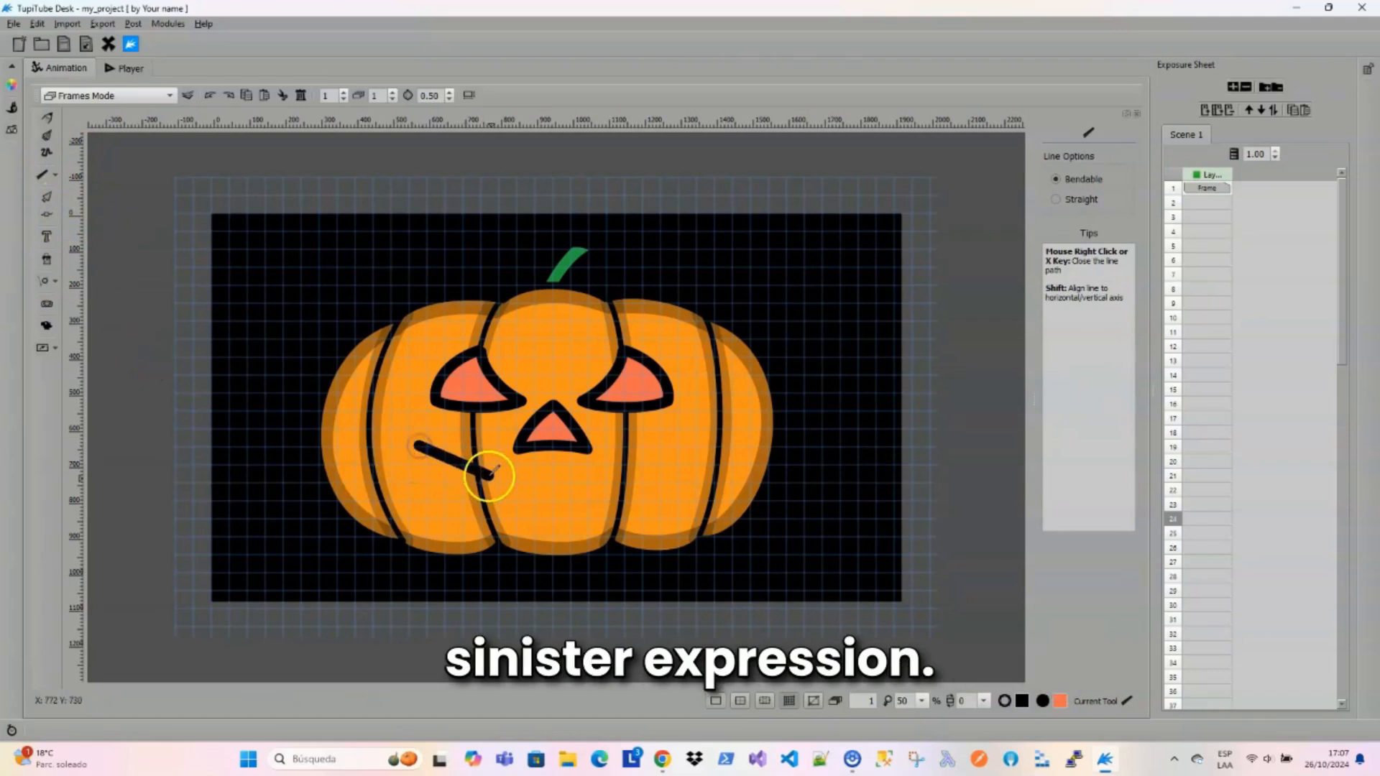
left_click(499, 472)
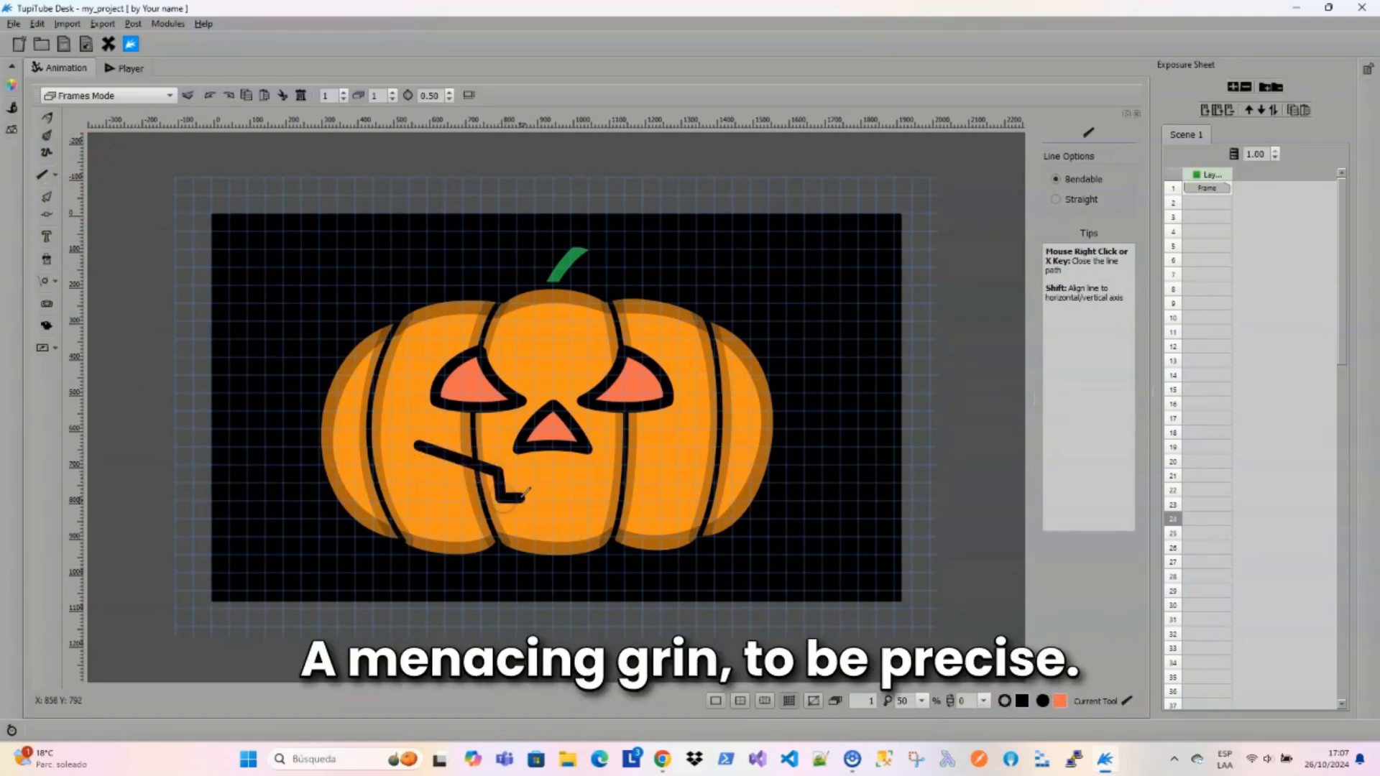
left_click(530, 471)
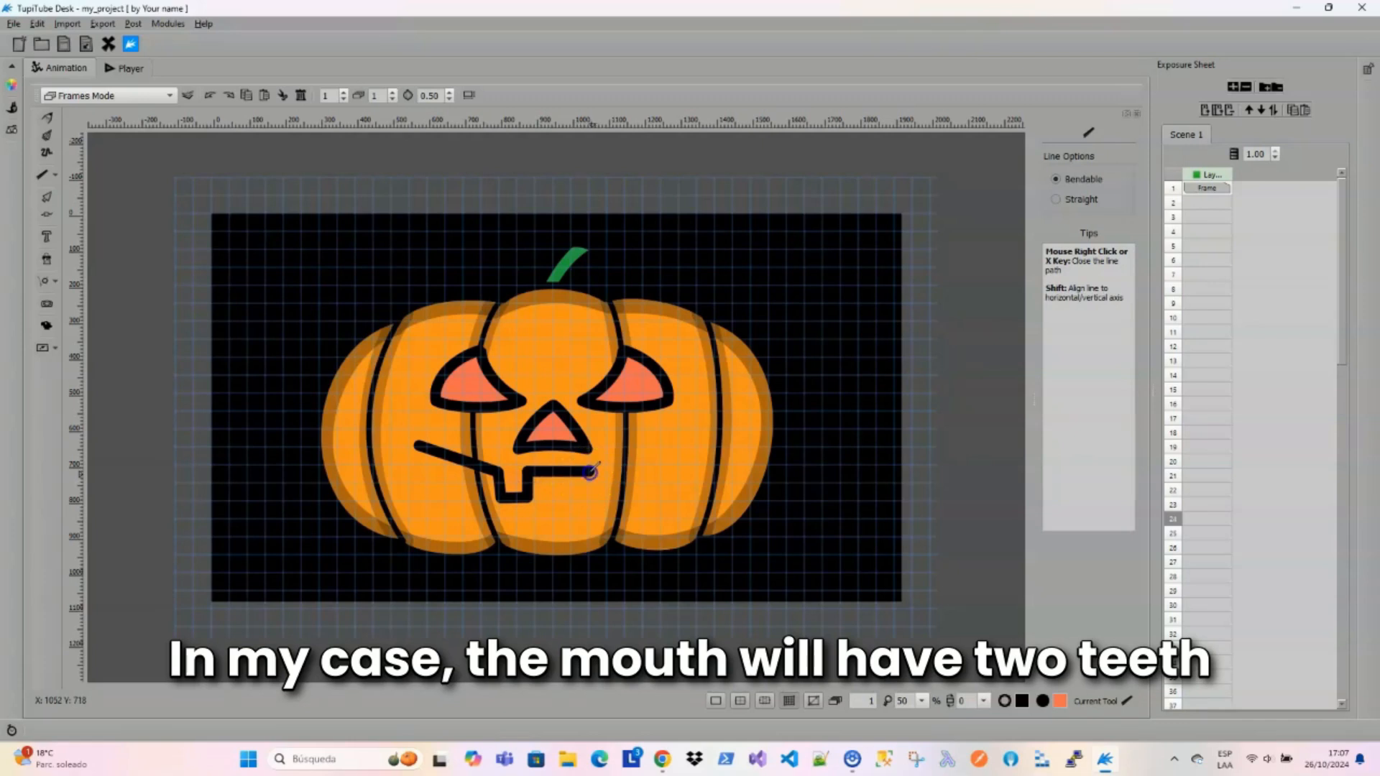
left_click(703, 439)
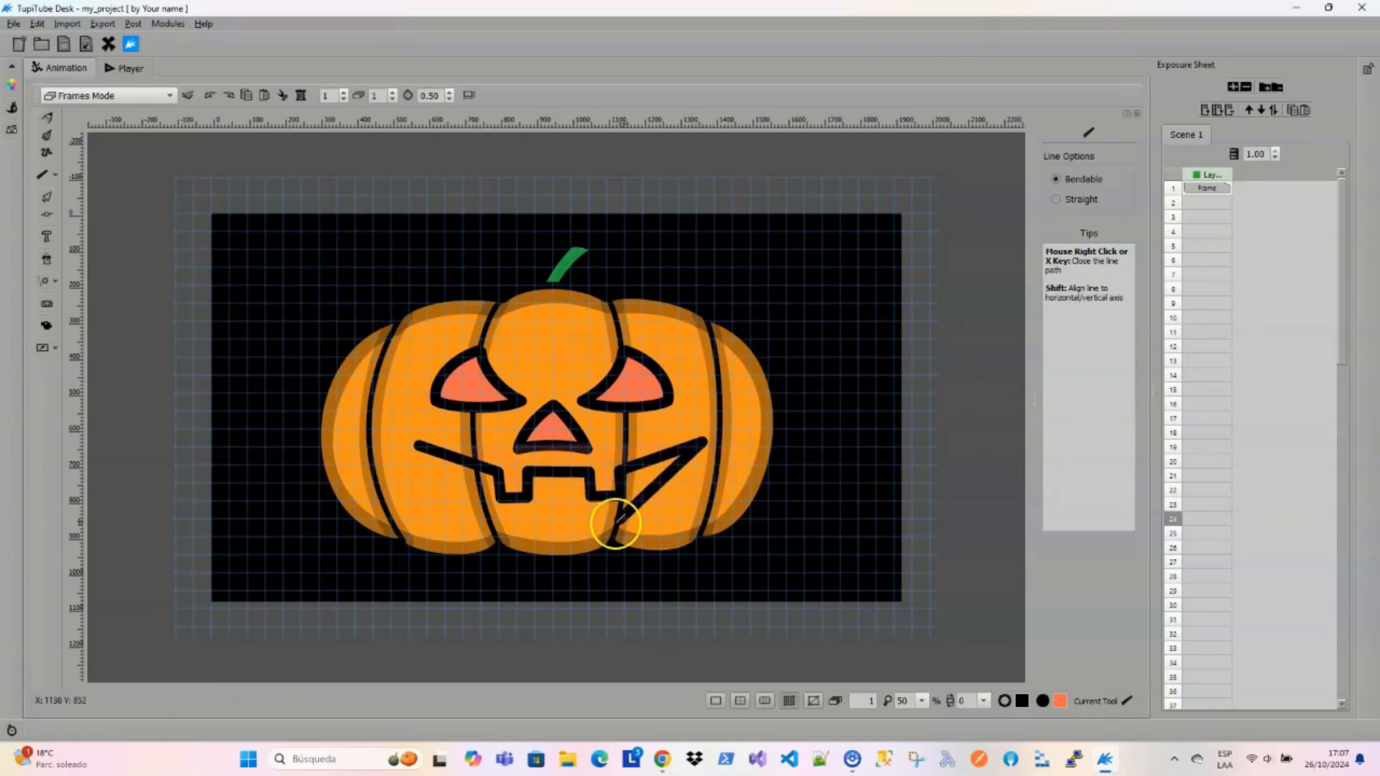
Draw the mouth's lower edge with one square tooth in the middle and close the outline at the left corner.
left_click(597, 543)
left_click(594, 518)
left_click(544, 521)
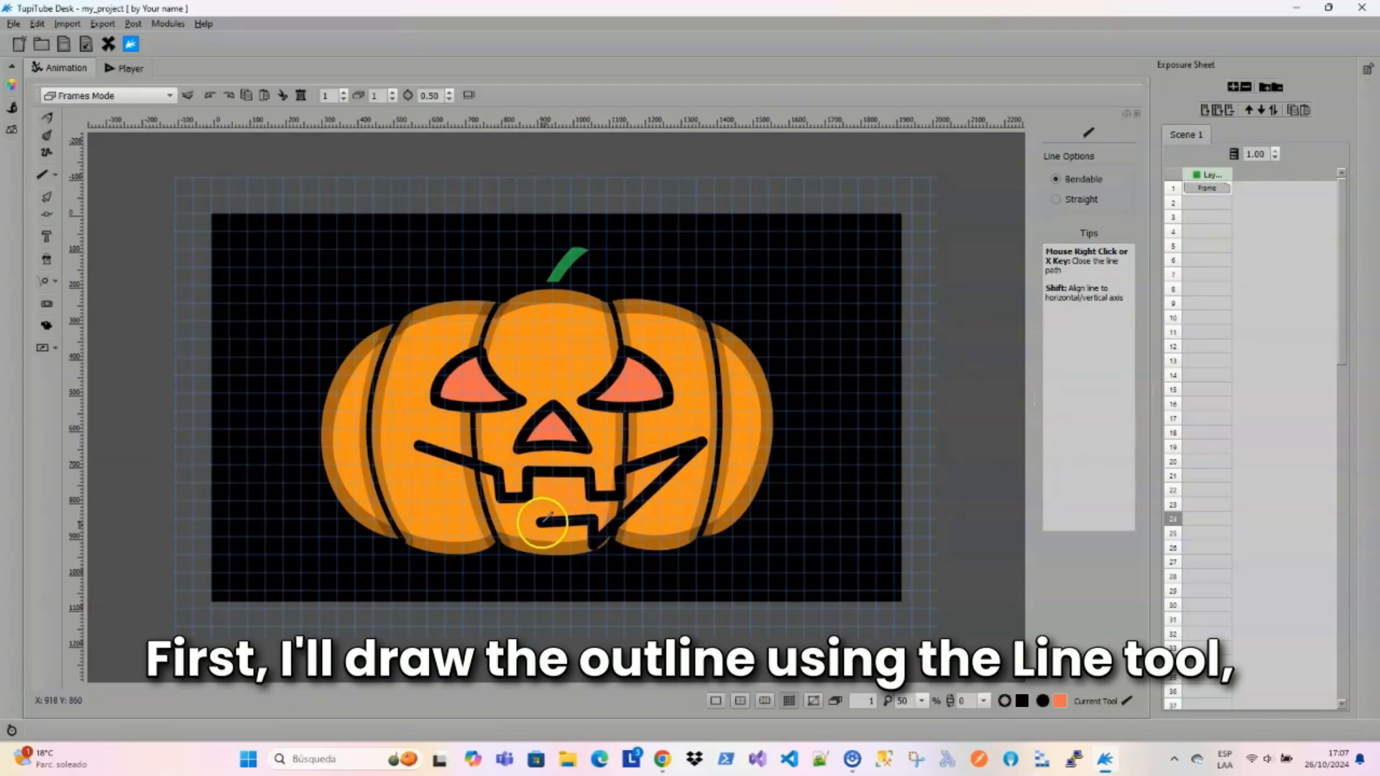
left_click(544, 547)
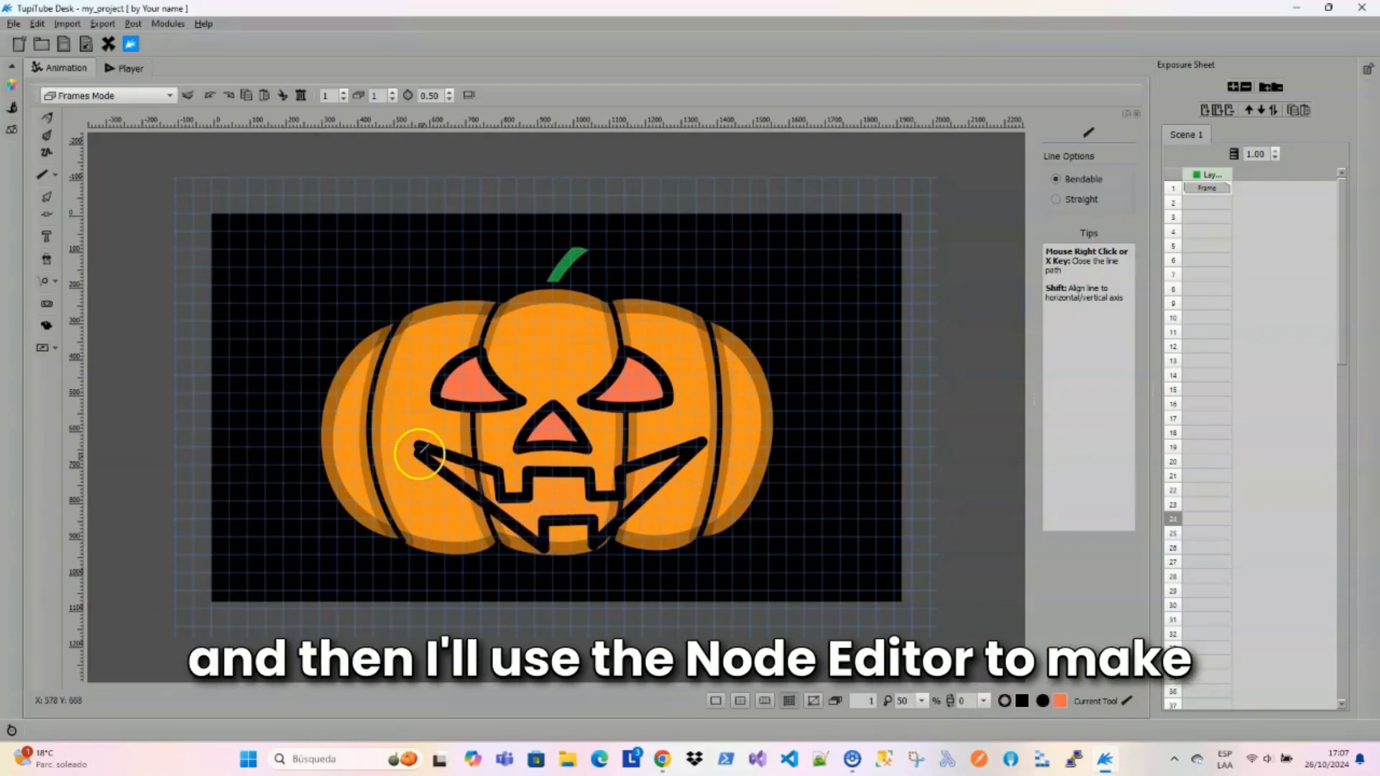
left_click(435, 483)
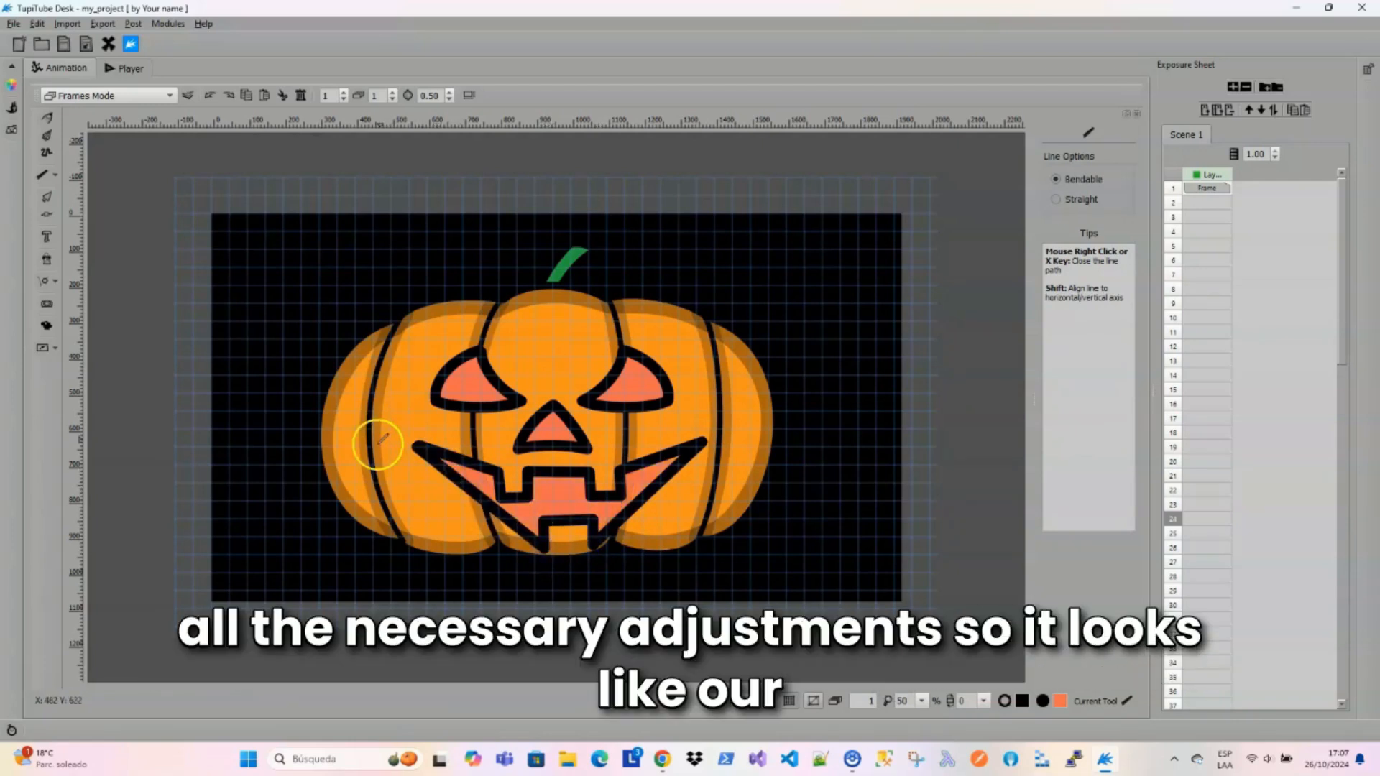
Reshape the mouth with the Nodes Editor, curving its lower sides into a wide grin and adjusting the teeth.
left_click(46, 213)
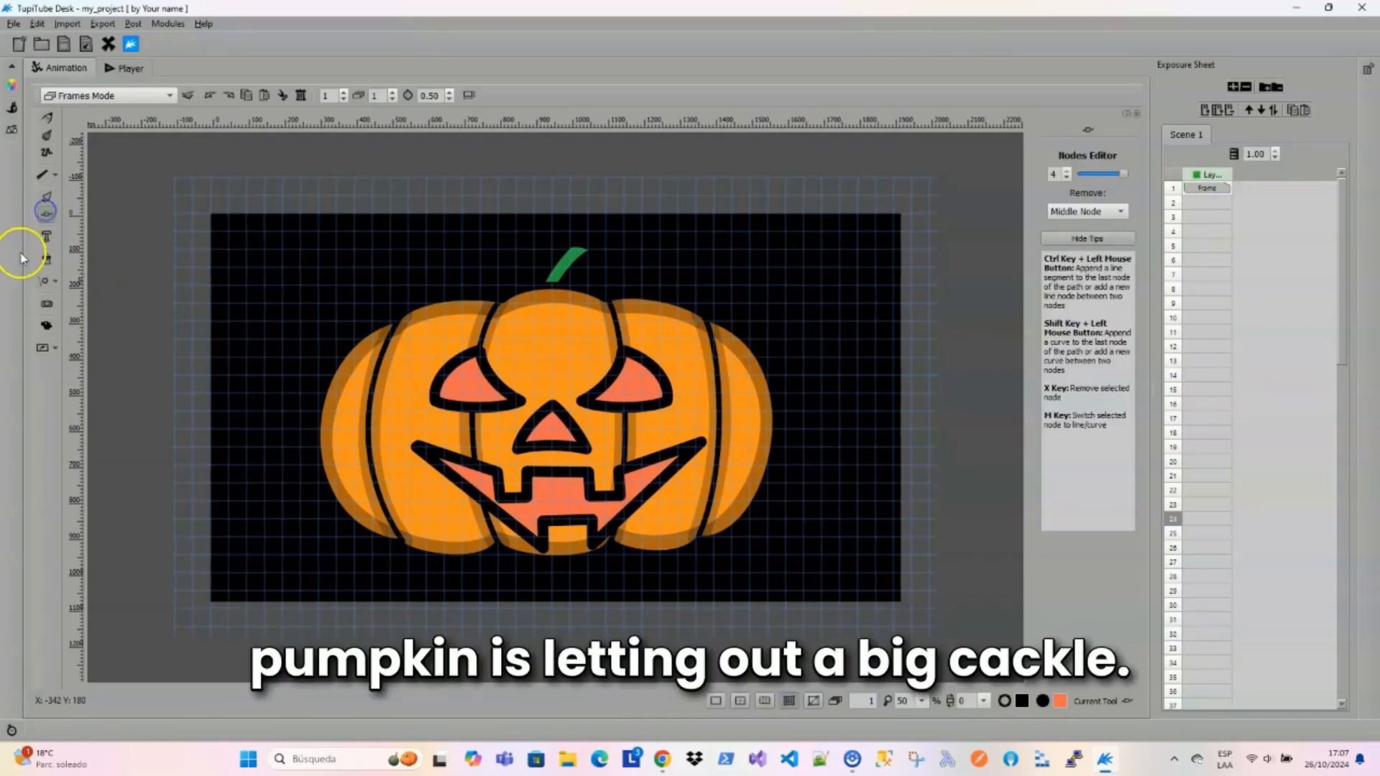
left_click(416, 449)
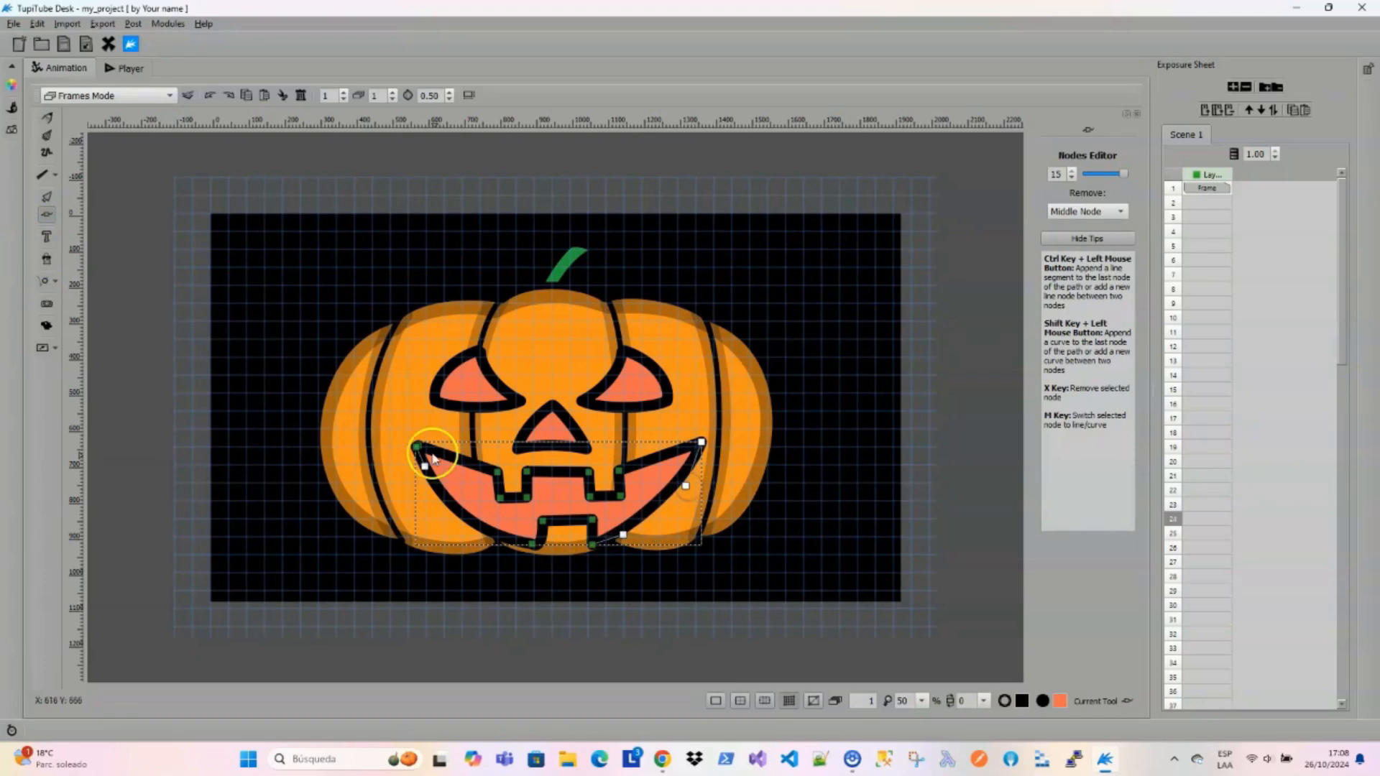
left_click(497, 475)
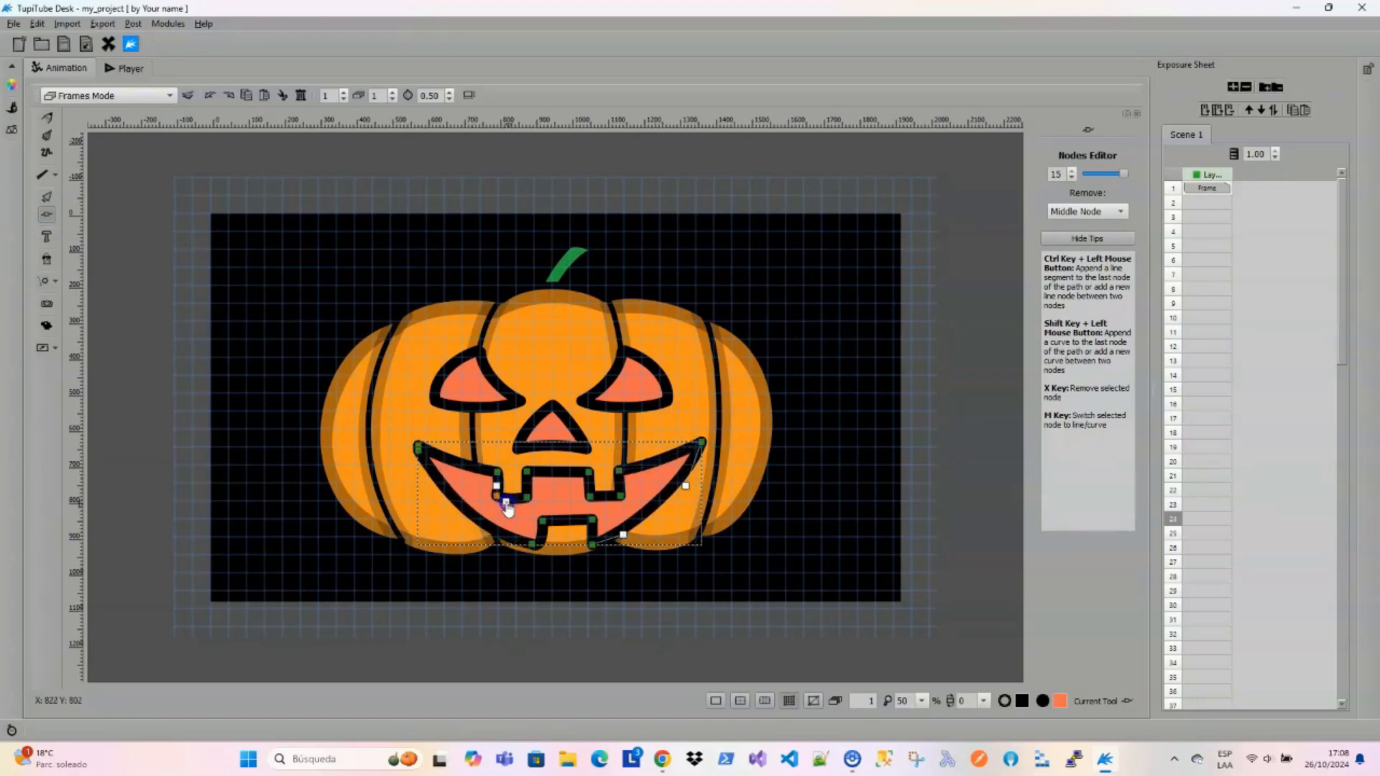
left_click(446, 456)
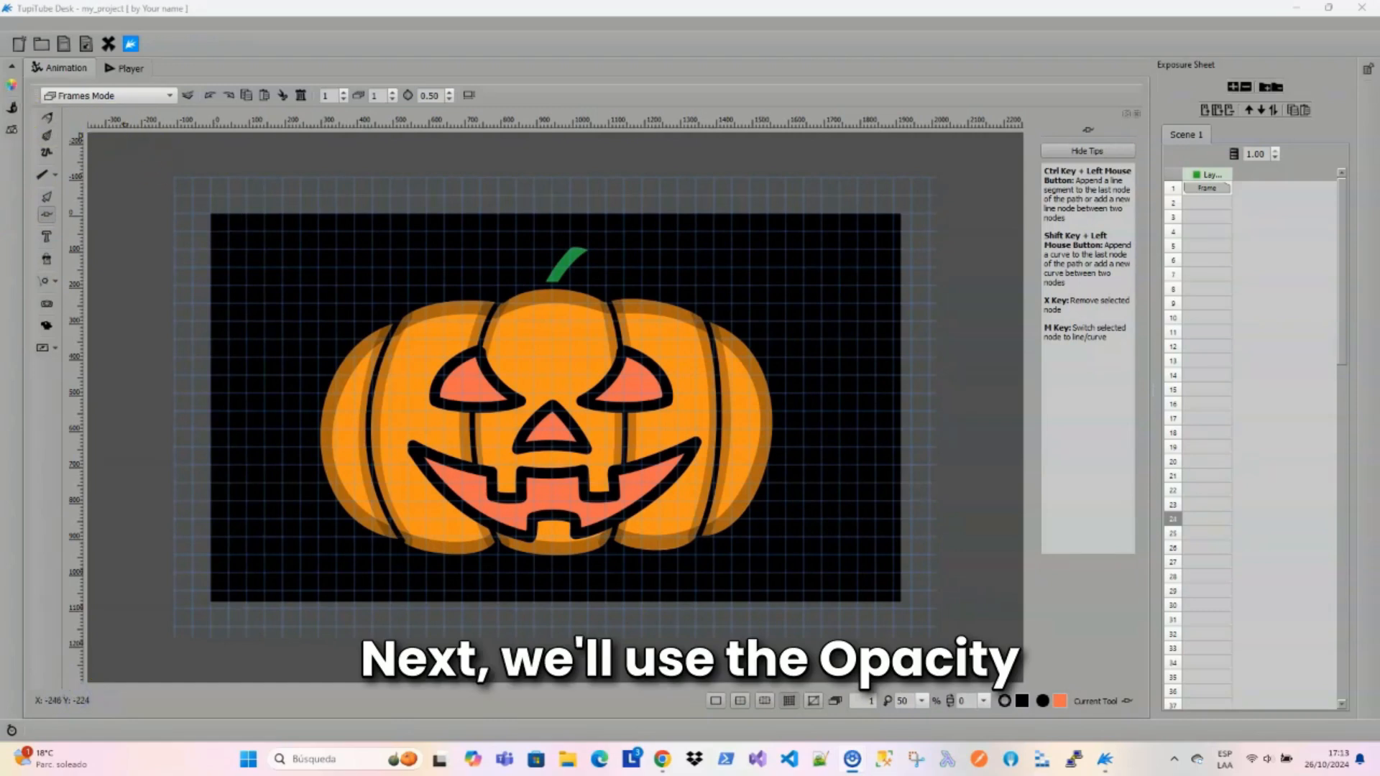
Set the brush thickness to 18.
left_click(11, 106)
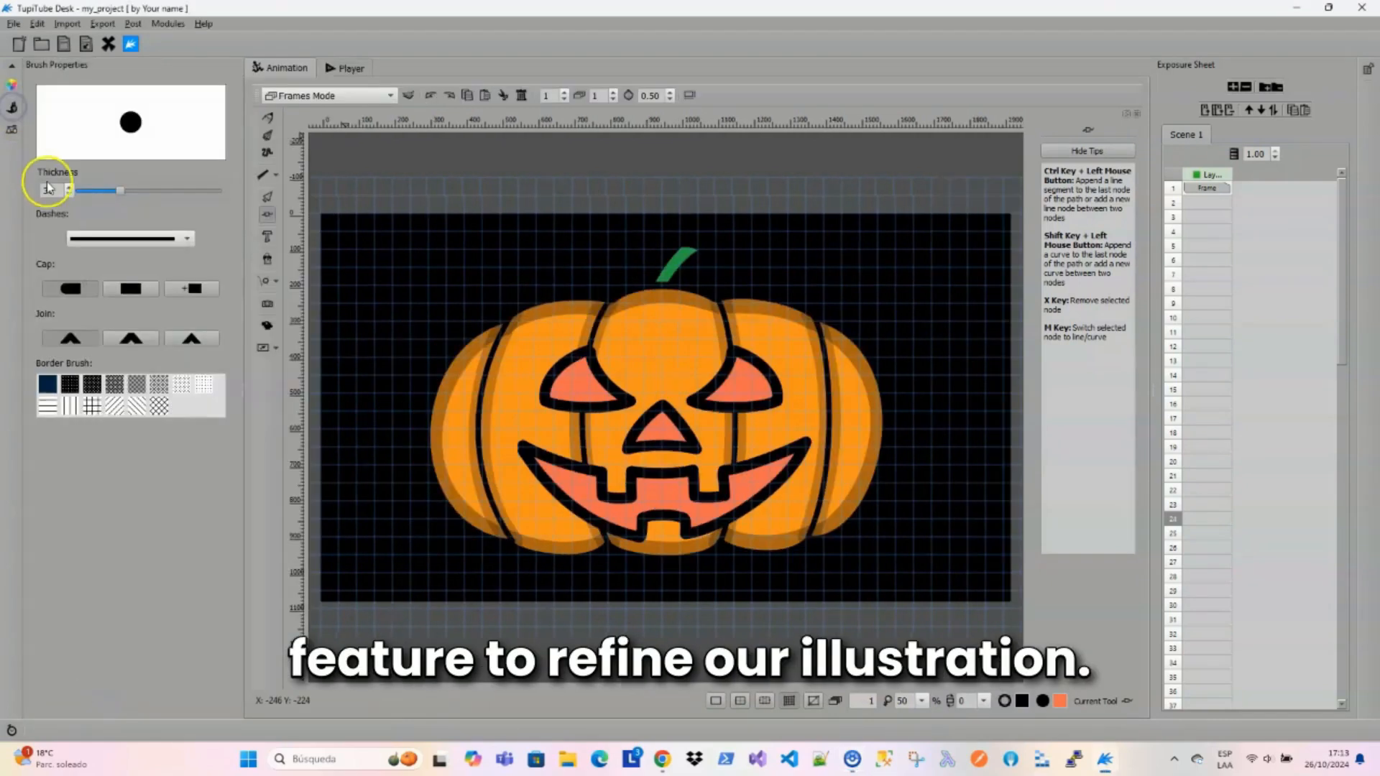
key("BackSpace")
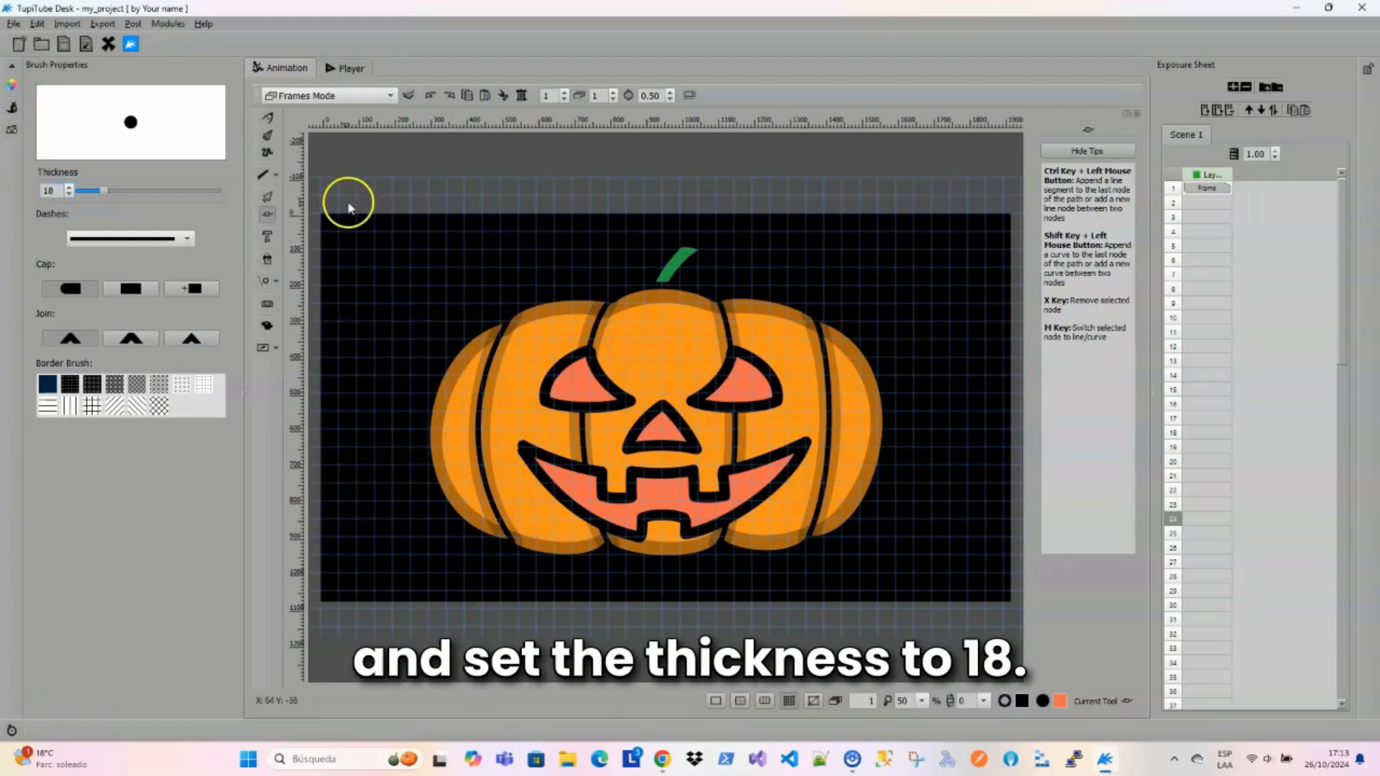
left_click(12, 108)
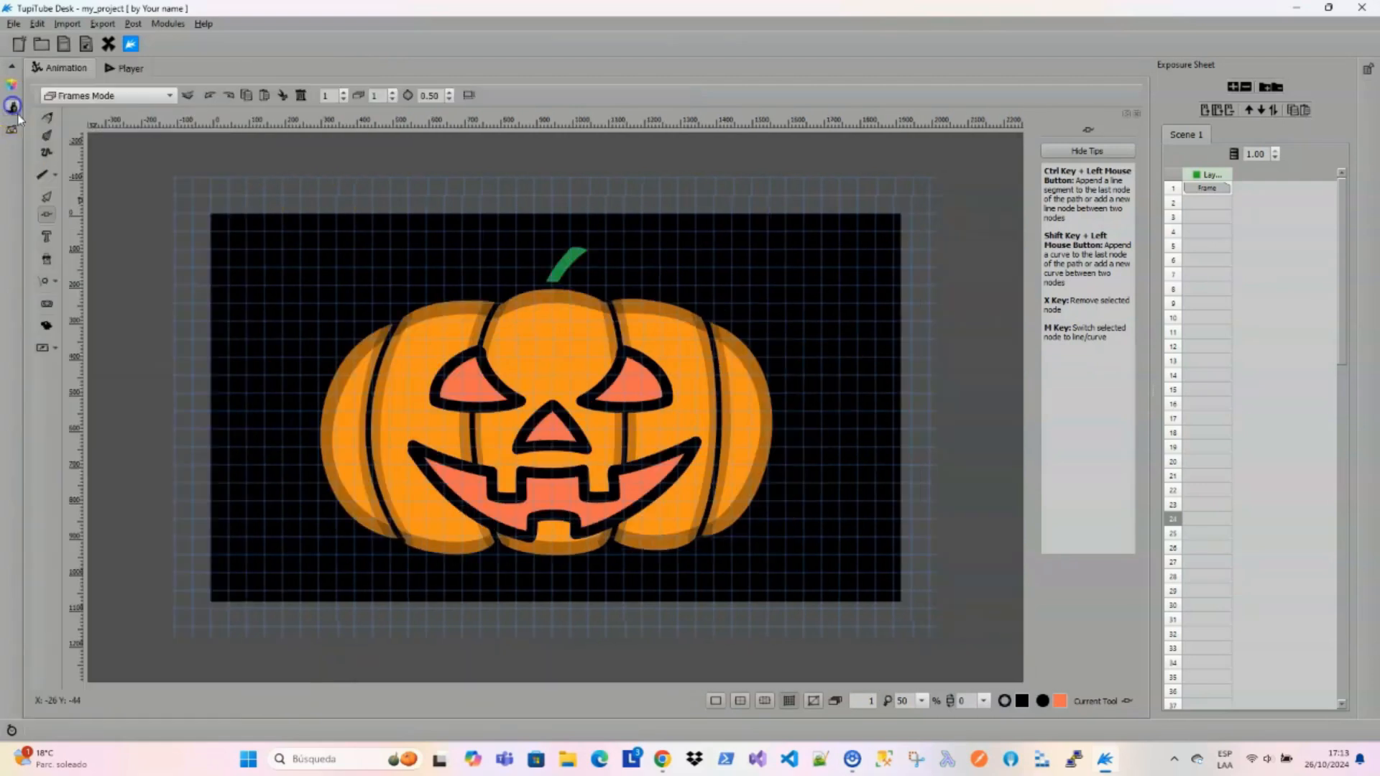
Set the fill color to transparent.
left_click(12, 83)
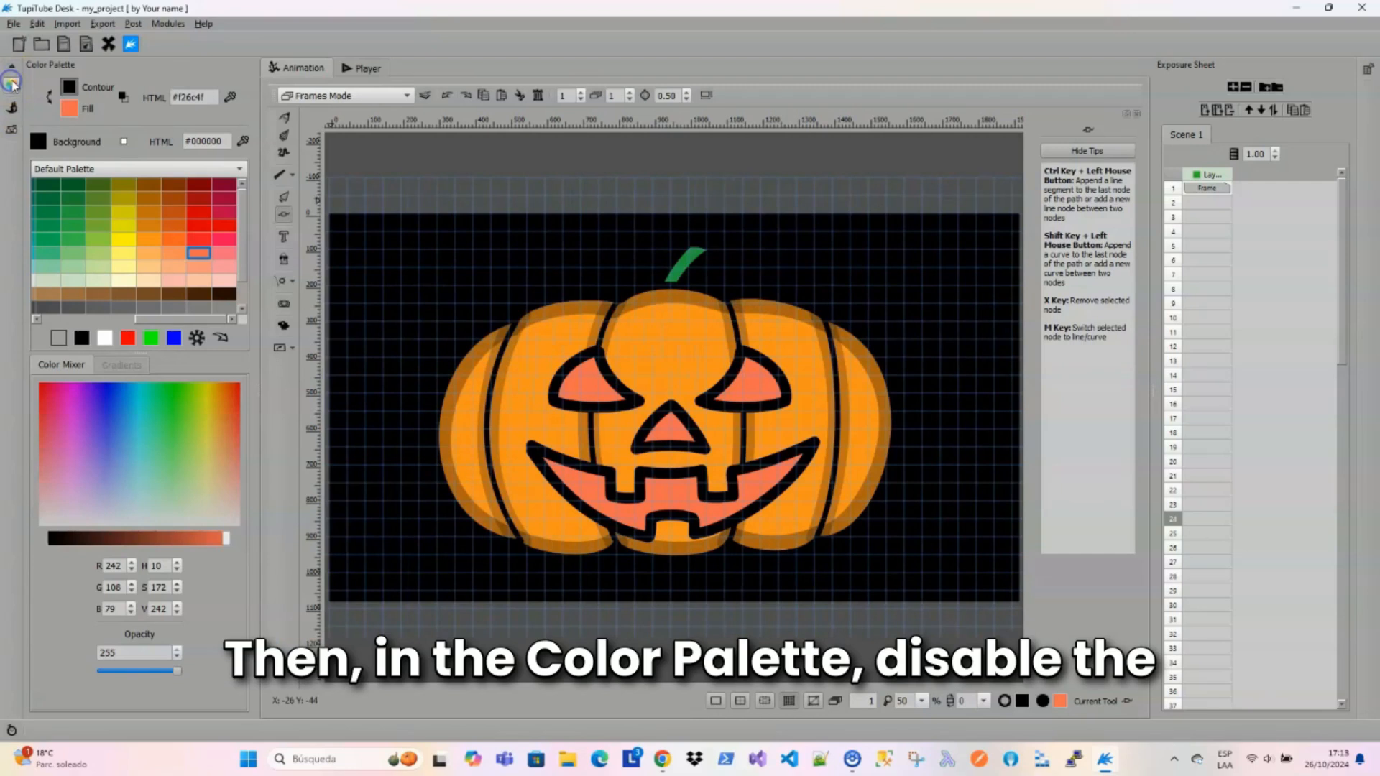
left_click(70, 109)
left_click(60, 338)
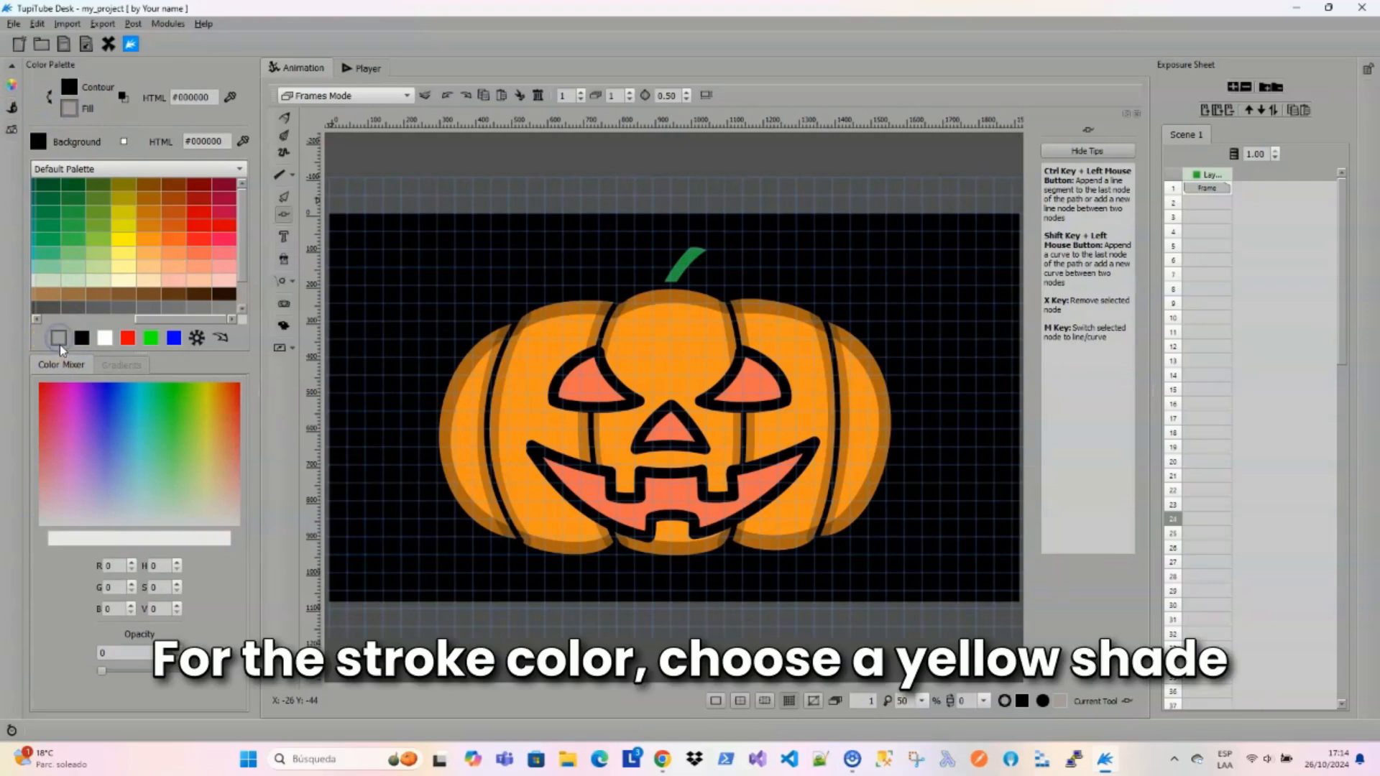
Set the contour color to yellow #fff200 with an opacity of 100.
left_click(79, 89)
left_click(69, 87)
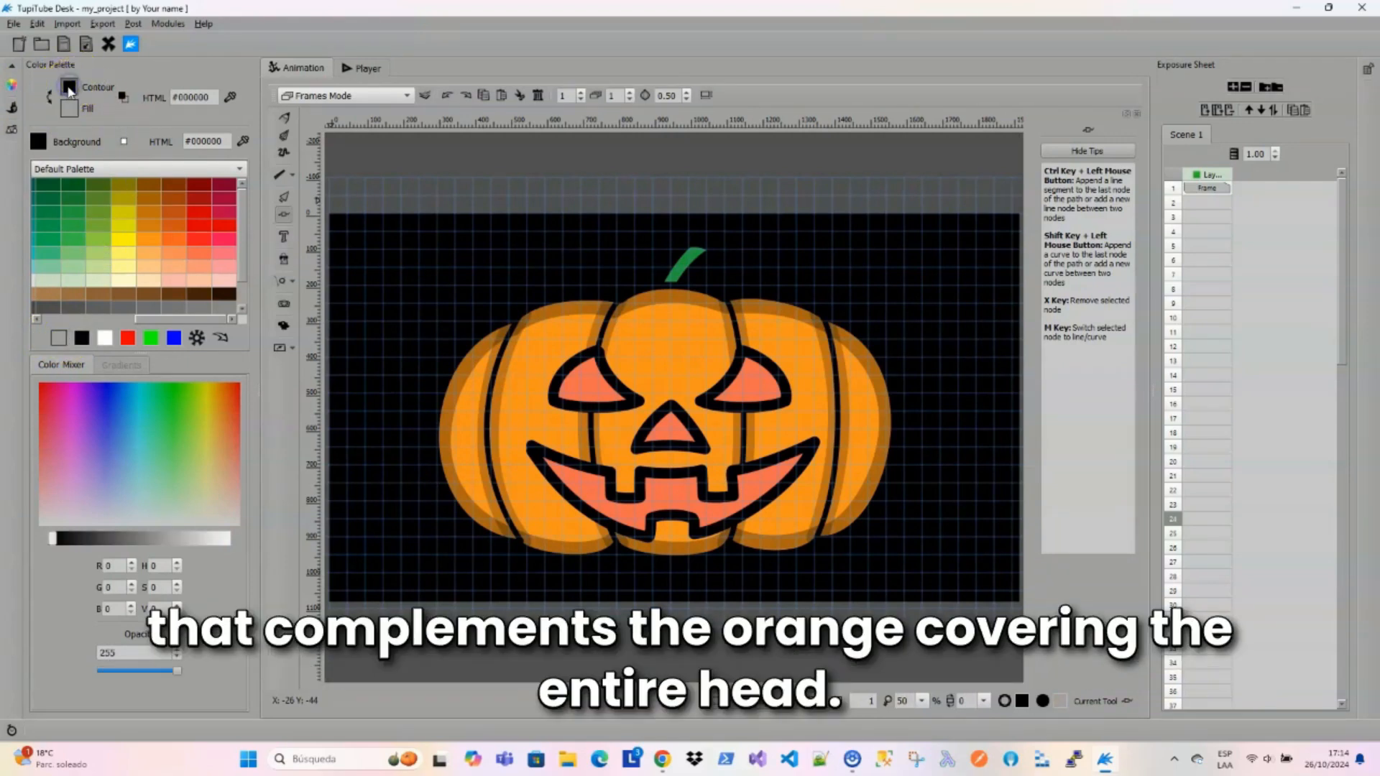
left_click(123, 240)
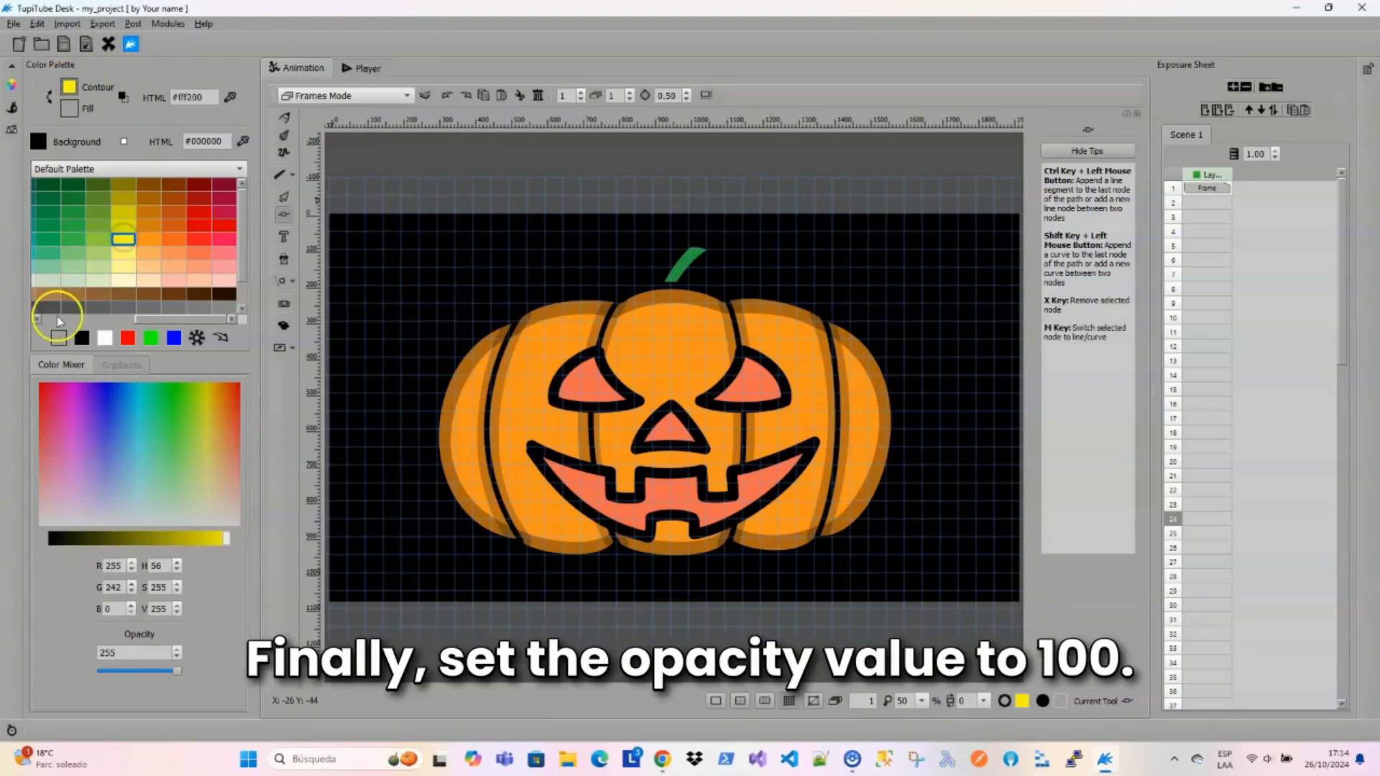
scroll(140, 655, "down", 9)
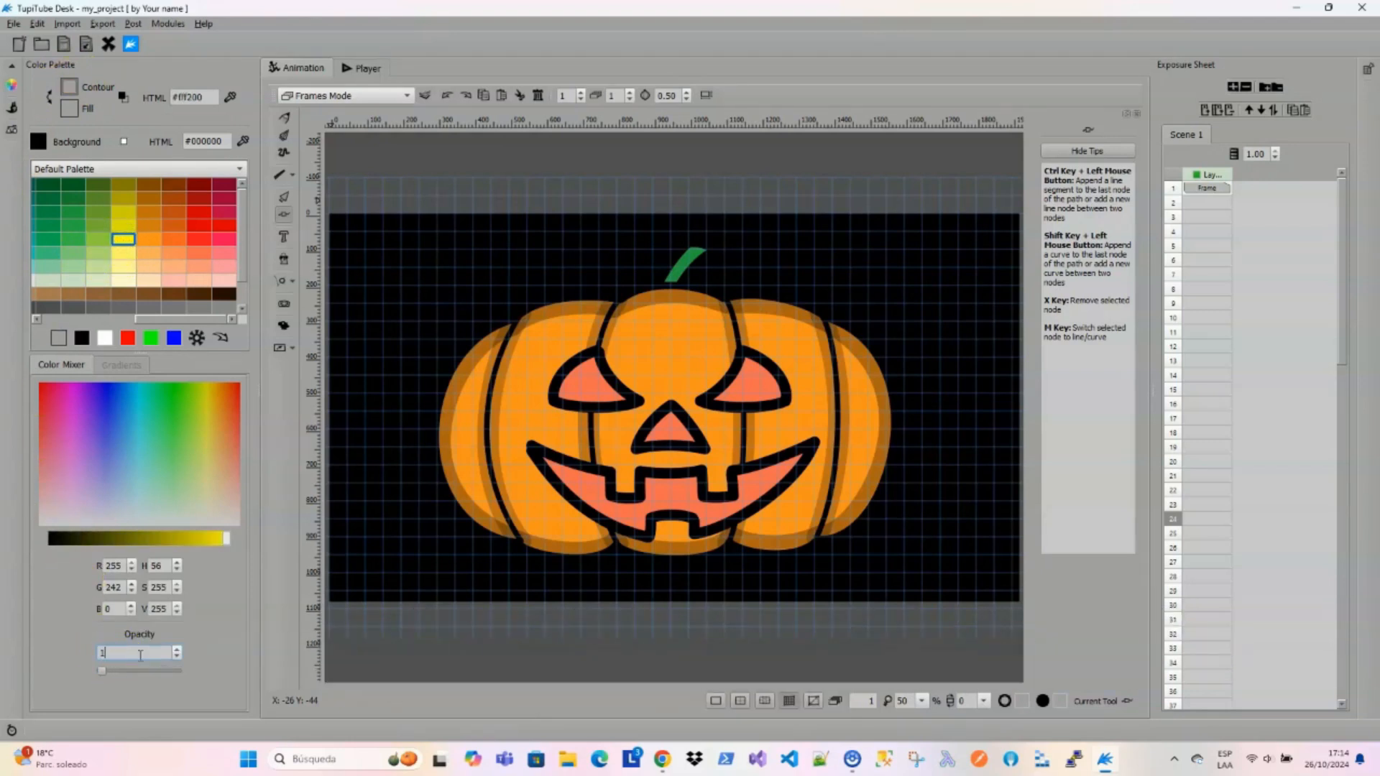
left_click(11, 84)
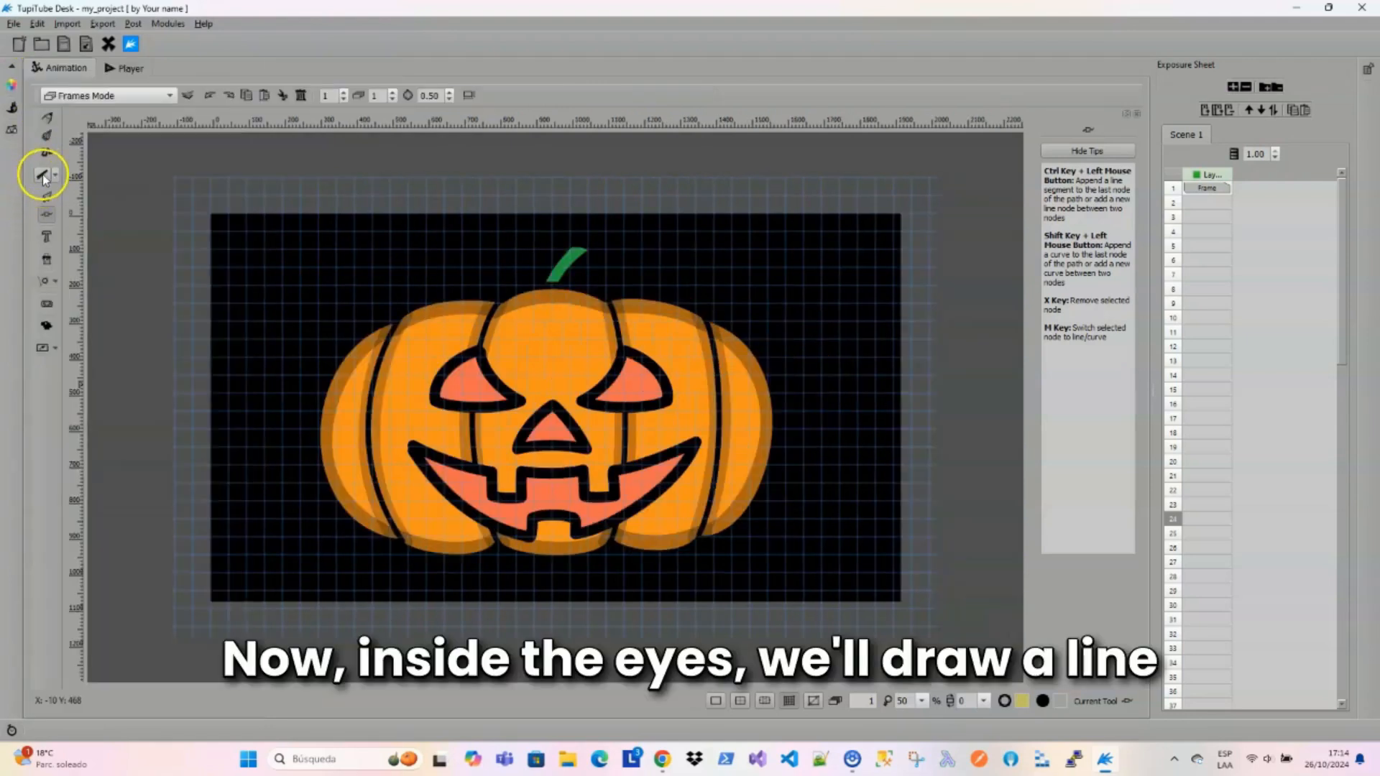
Draw a yellow highlight line inside the left eye along its lower and inner edges.
left_click(41, 173)
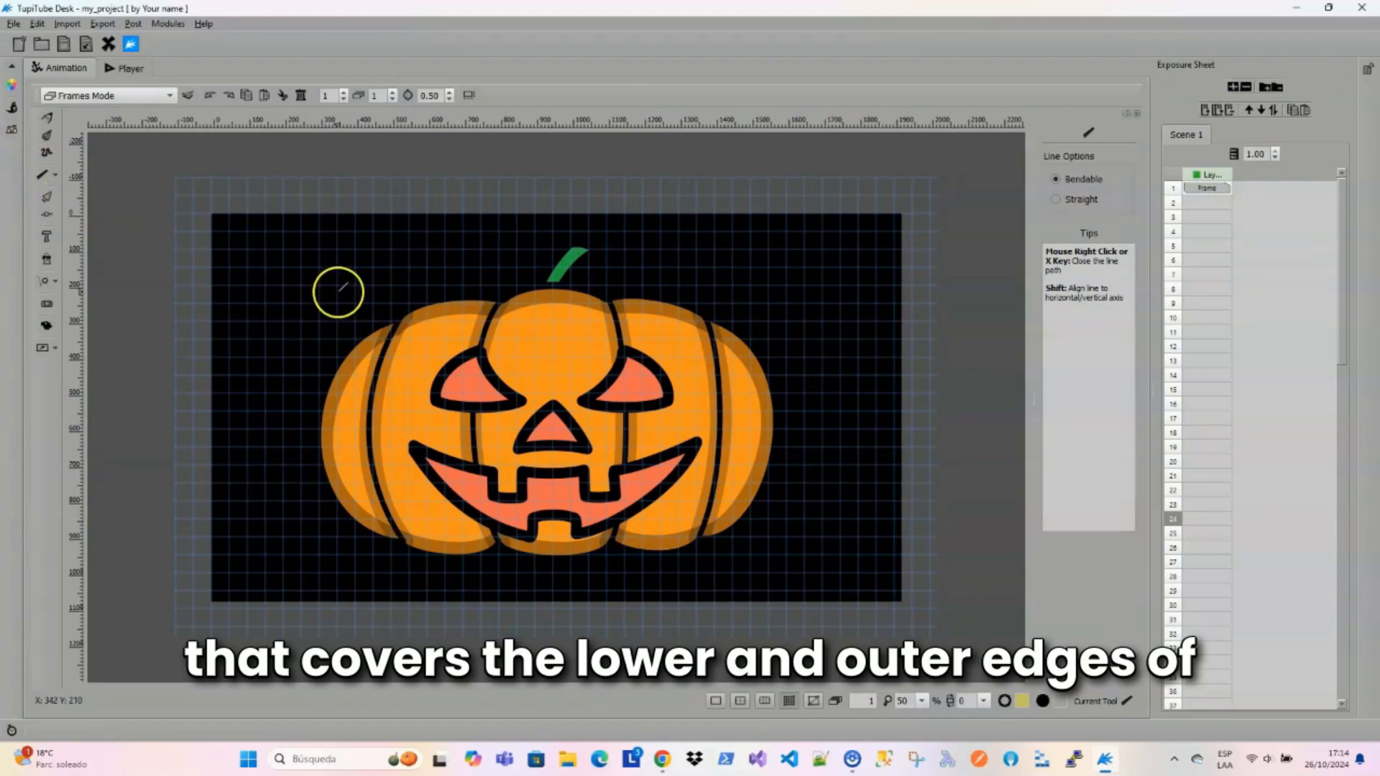
left_click(443, 394)
left_click(501, 397)
right_click(469, 371)
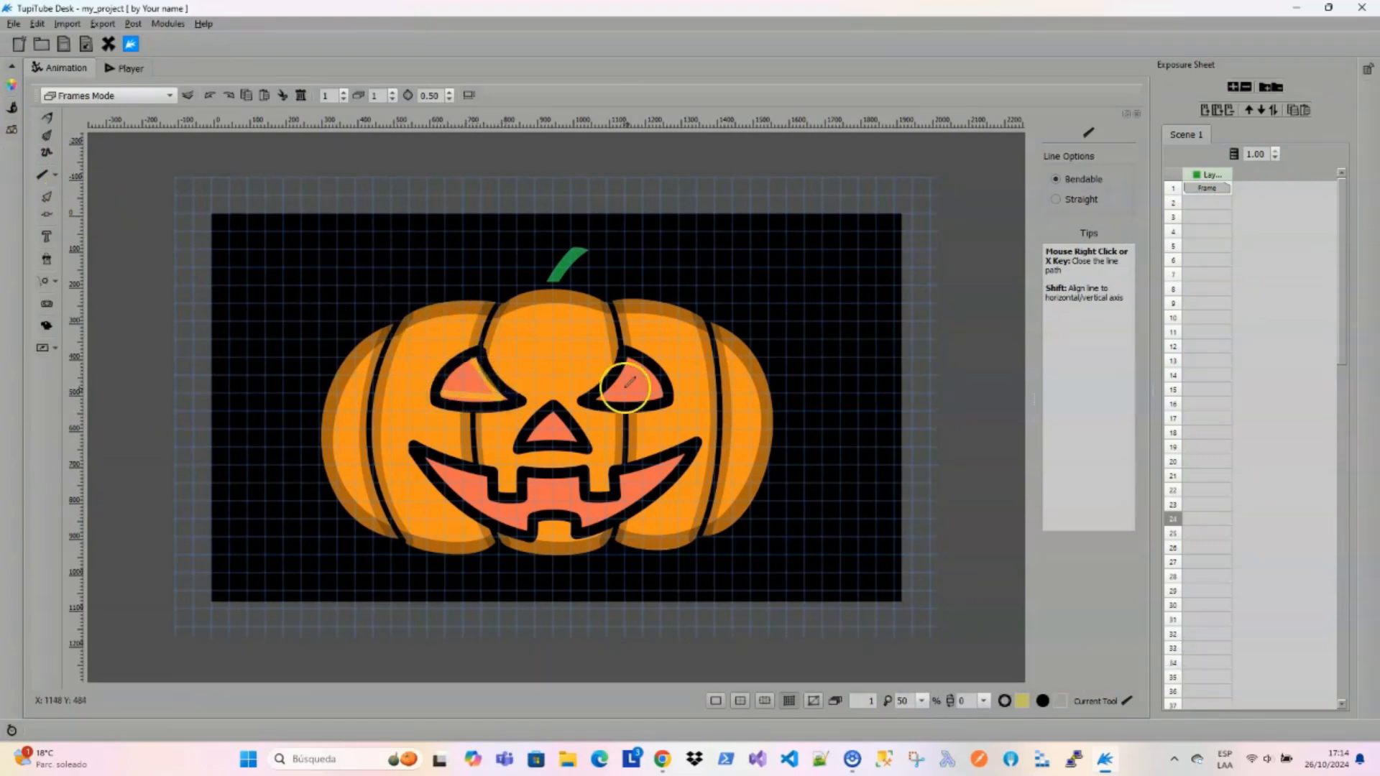
Draw matching yellow highlight lines inside the right eye's inner and lower edges and along the nose's two upper sides.
left_click(660, 394)
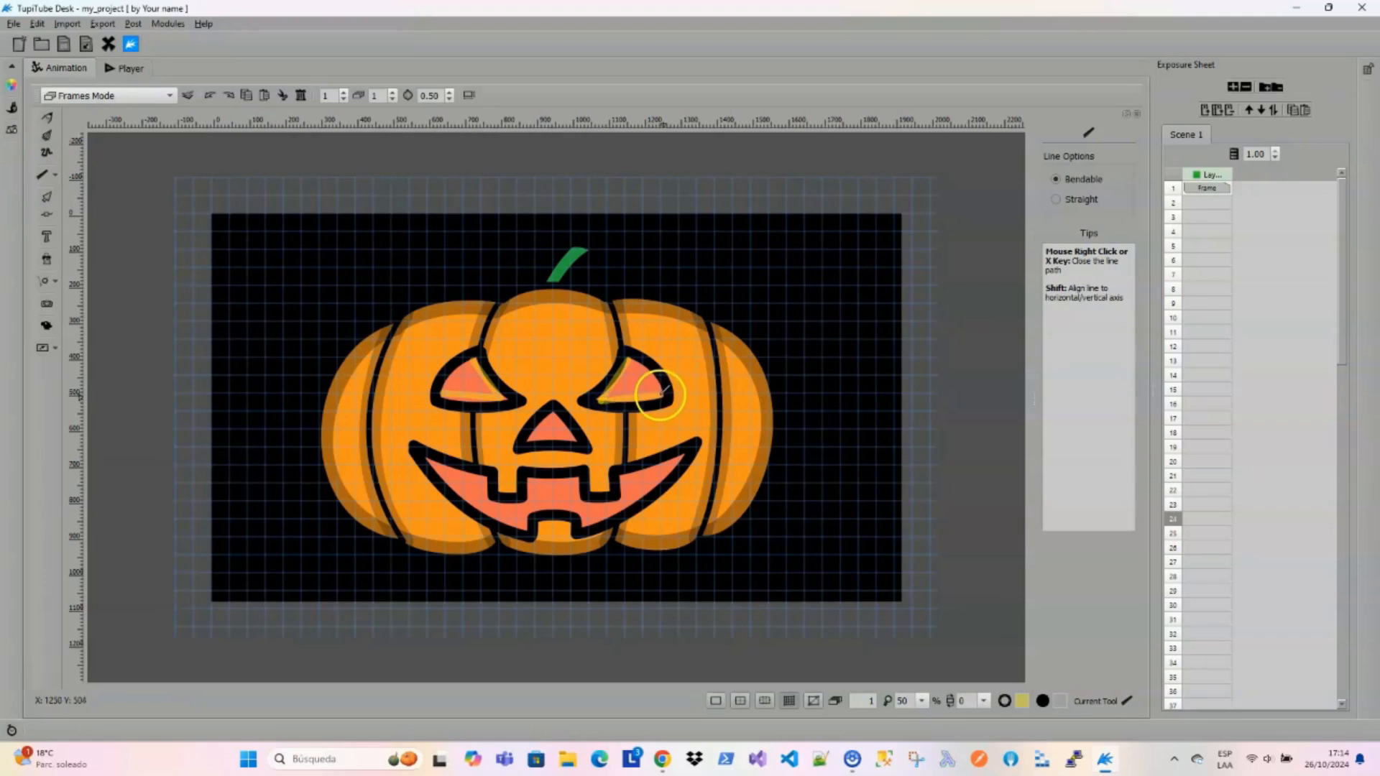
right_click(662, 392)
left_click(532, 439)
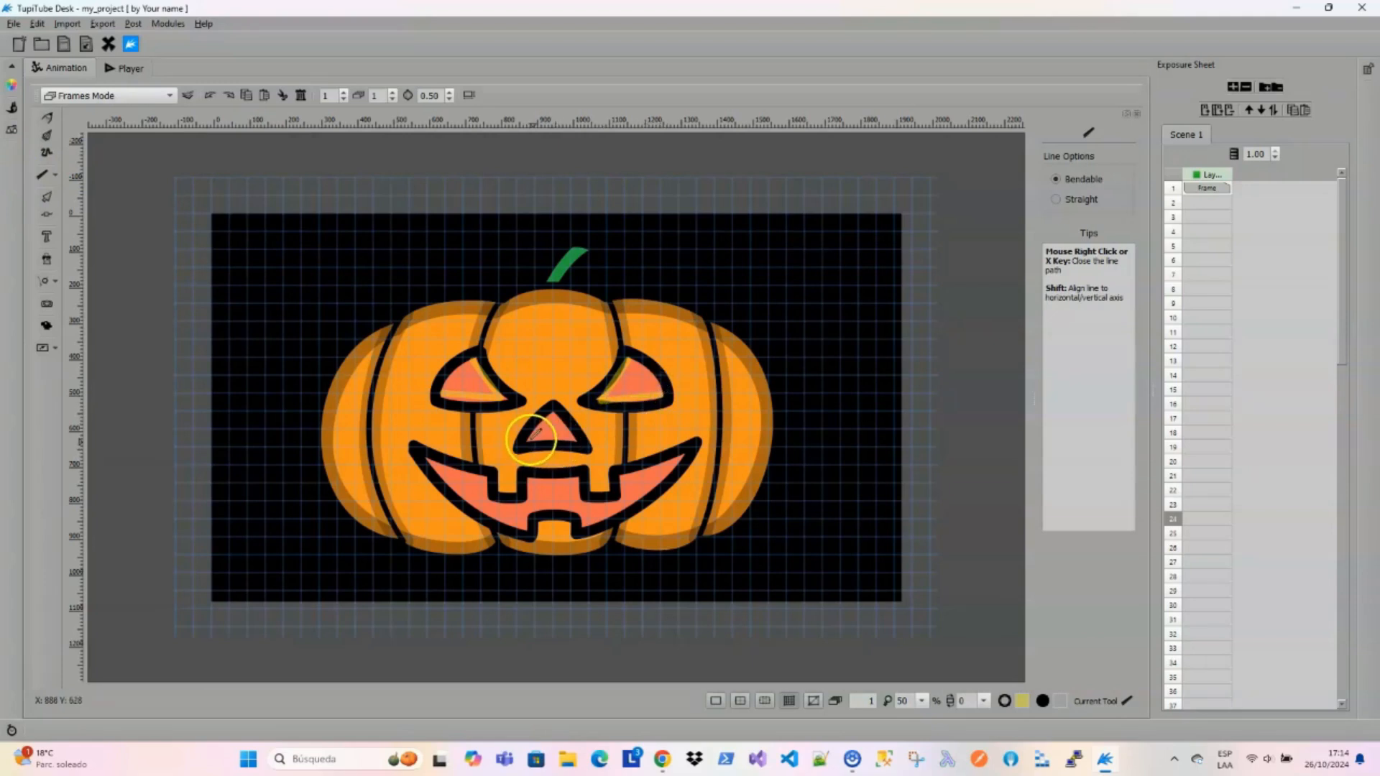
right_click(584, 443)
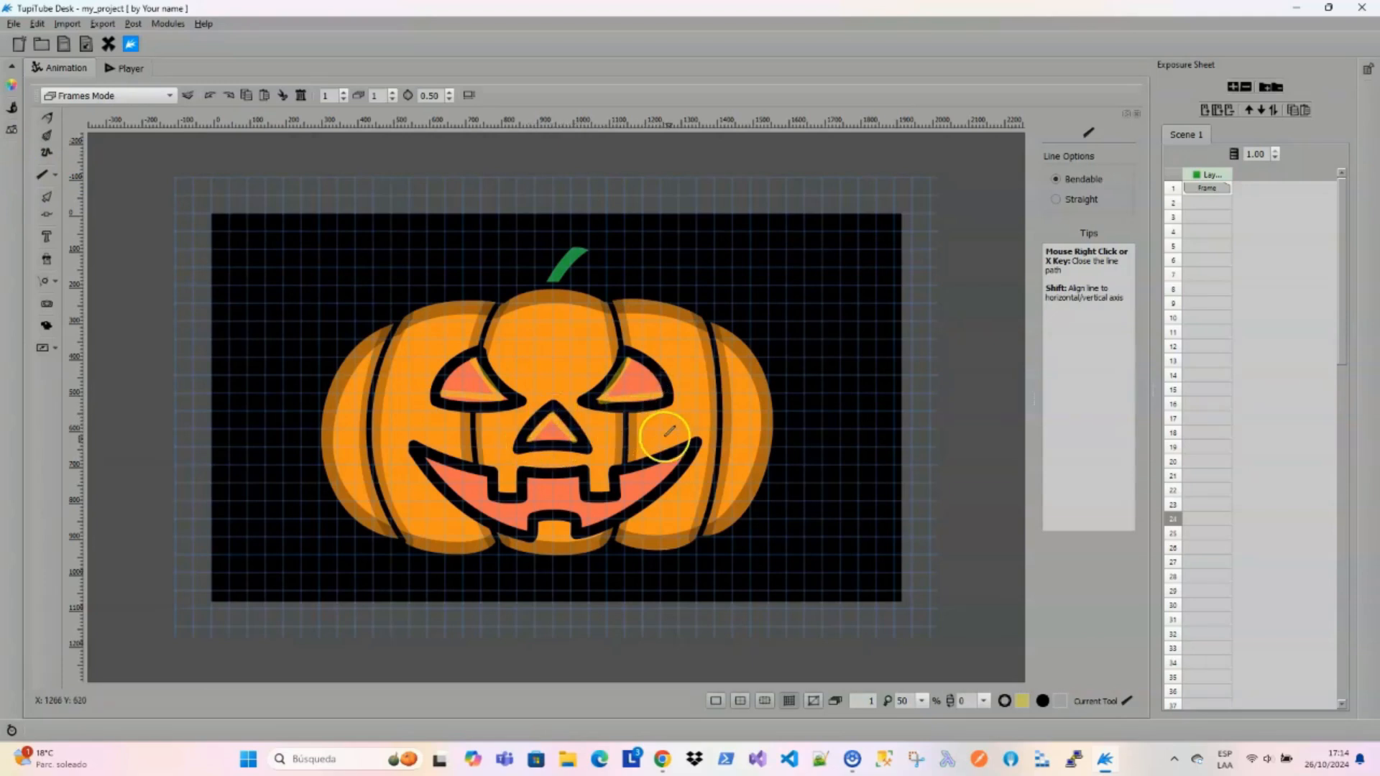
Curve the highlight lines in both eyes with the Nodes Editor so they follow the eye outlines.
left_click(46, 214)
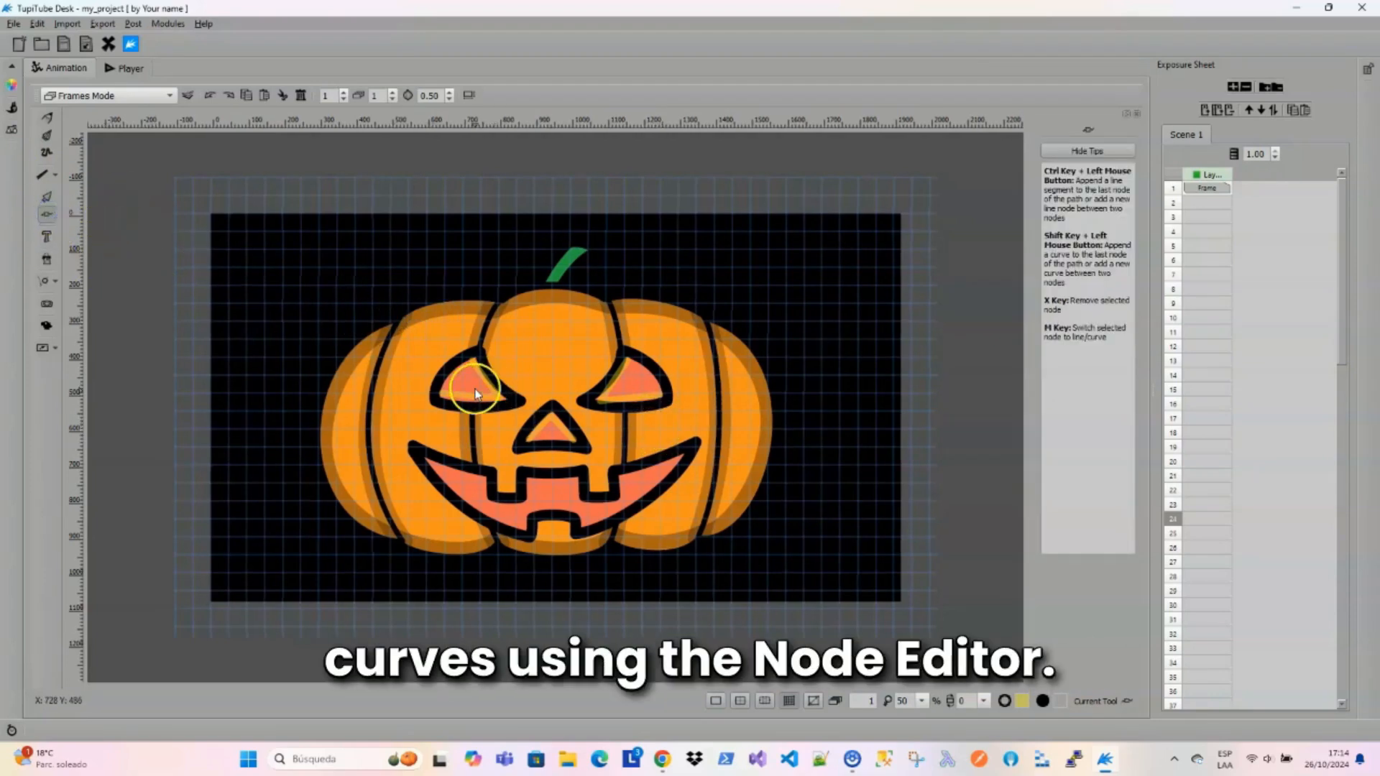
left_click(449, 390)
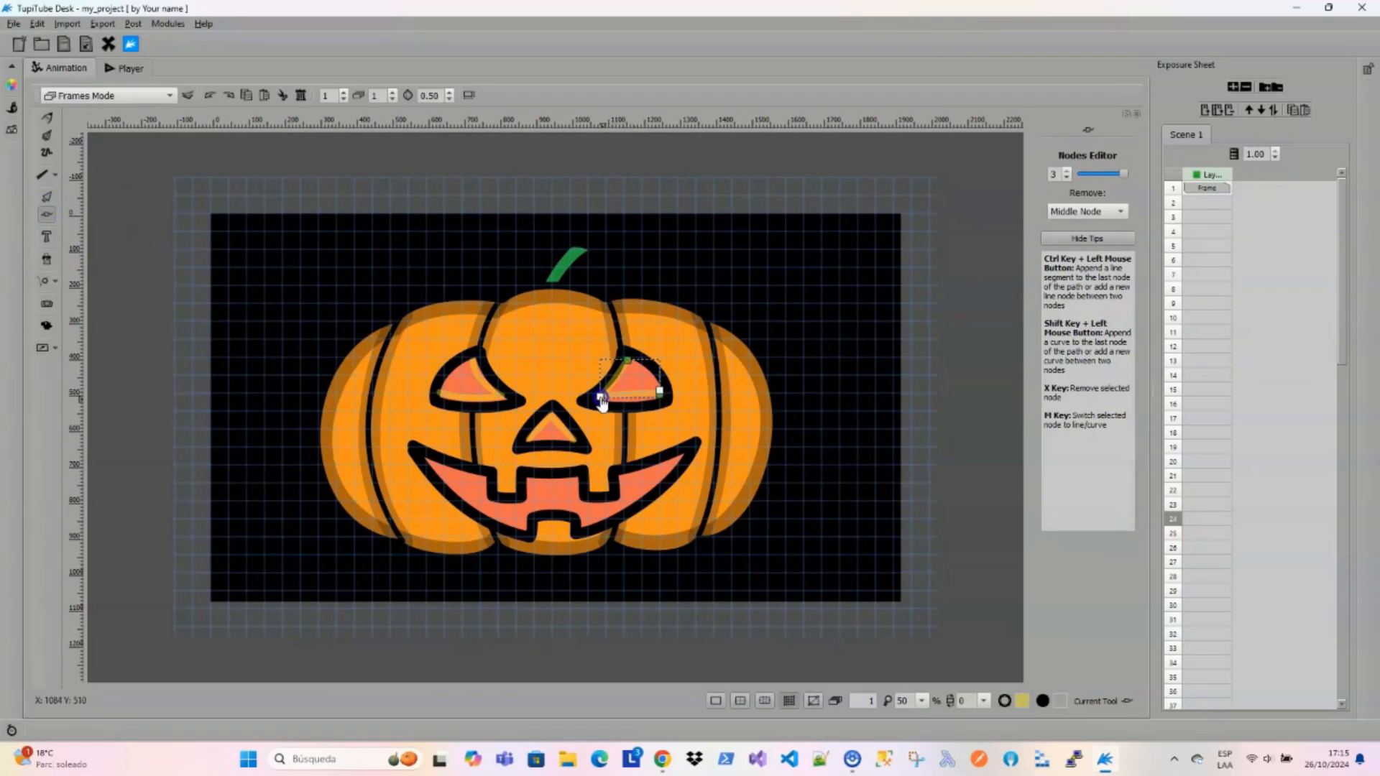
left_click(624, 390)
Adjust the nodes of the nose highlight so it follows the curved sides of the nose.
left_click(529, 444)
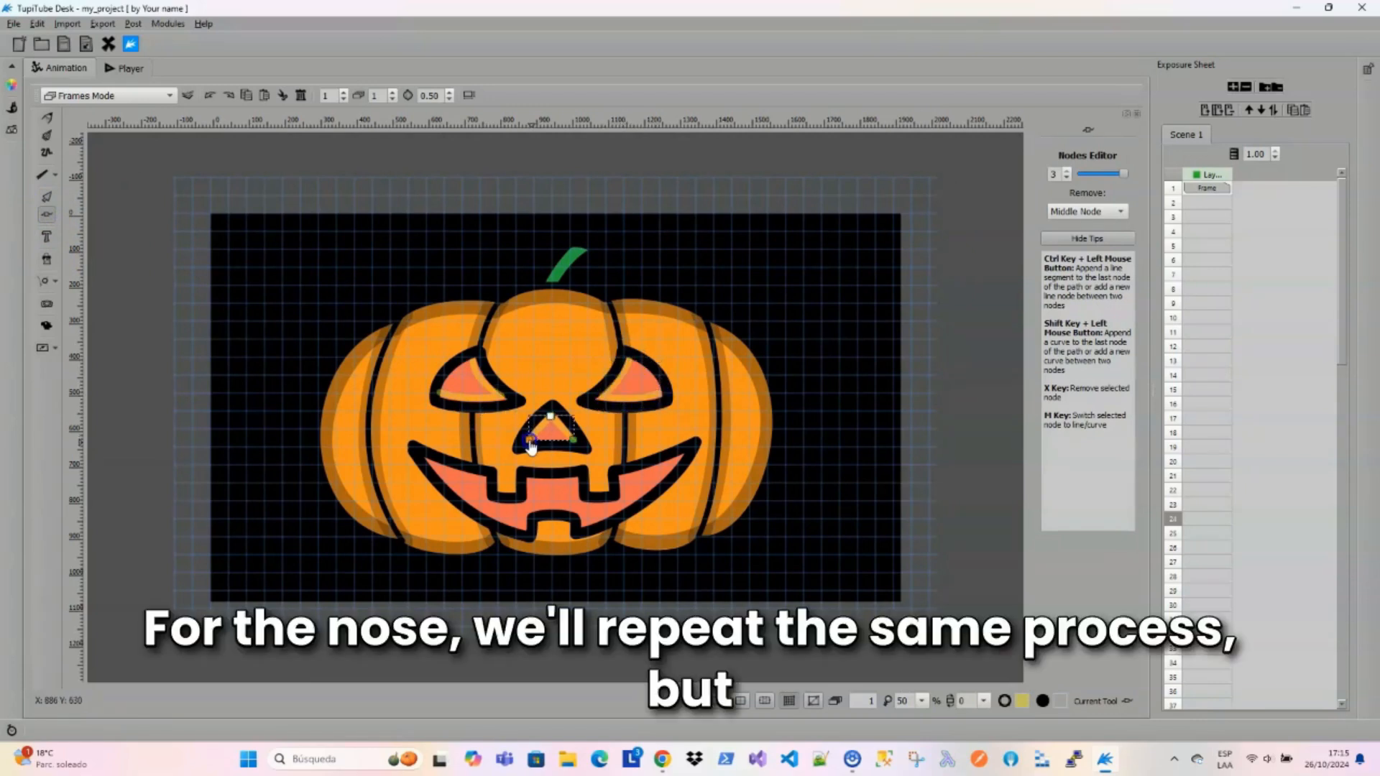
left_click(518, 426)
left_click_drag(535, 428, 562, 425)
left_click(552, 416)
left_click(562, 352)
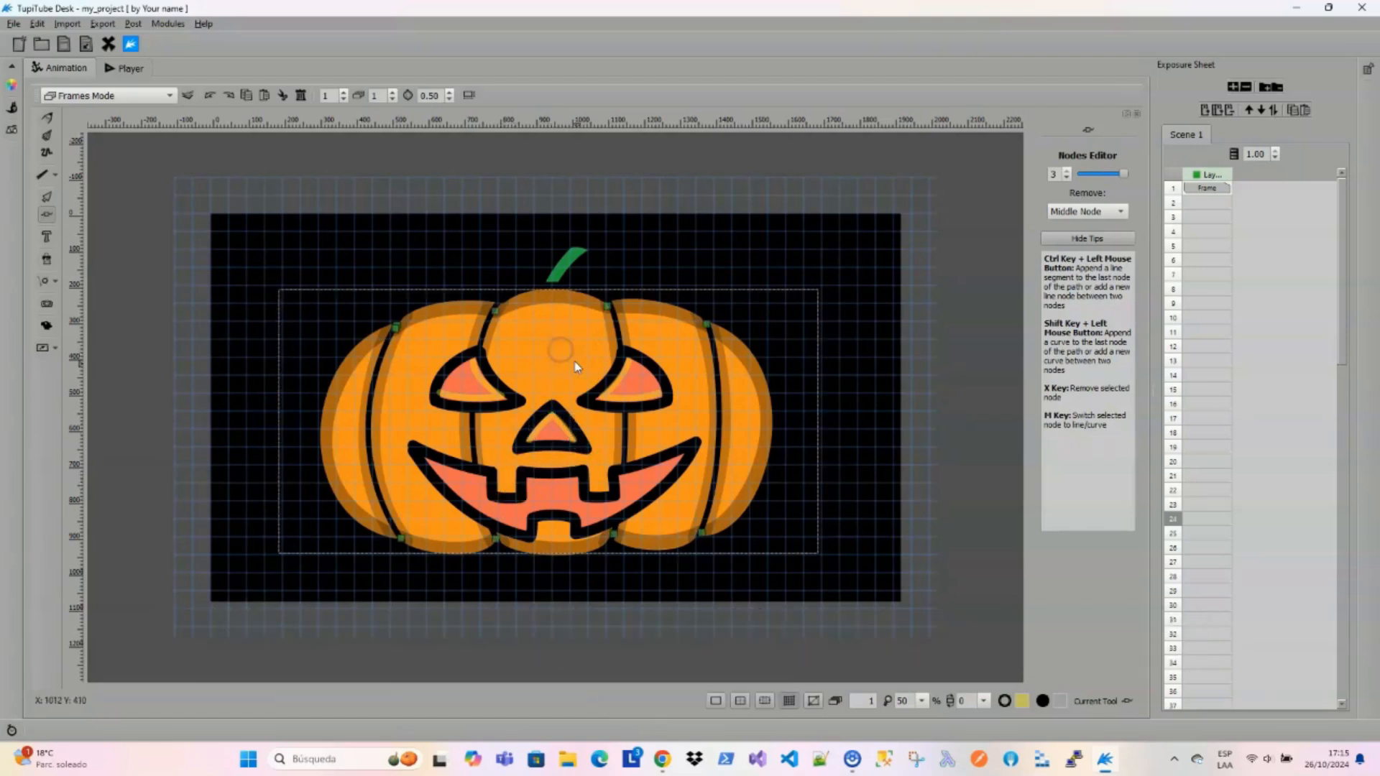
Draw a yellow highlight line inside the mouth along its upper edge, following both teeth from corner to corner.
left_click(43, 176)
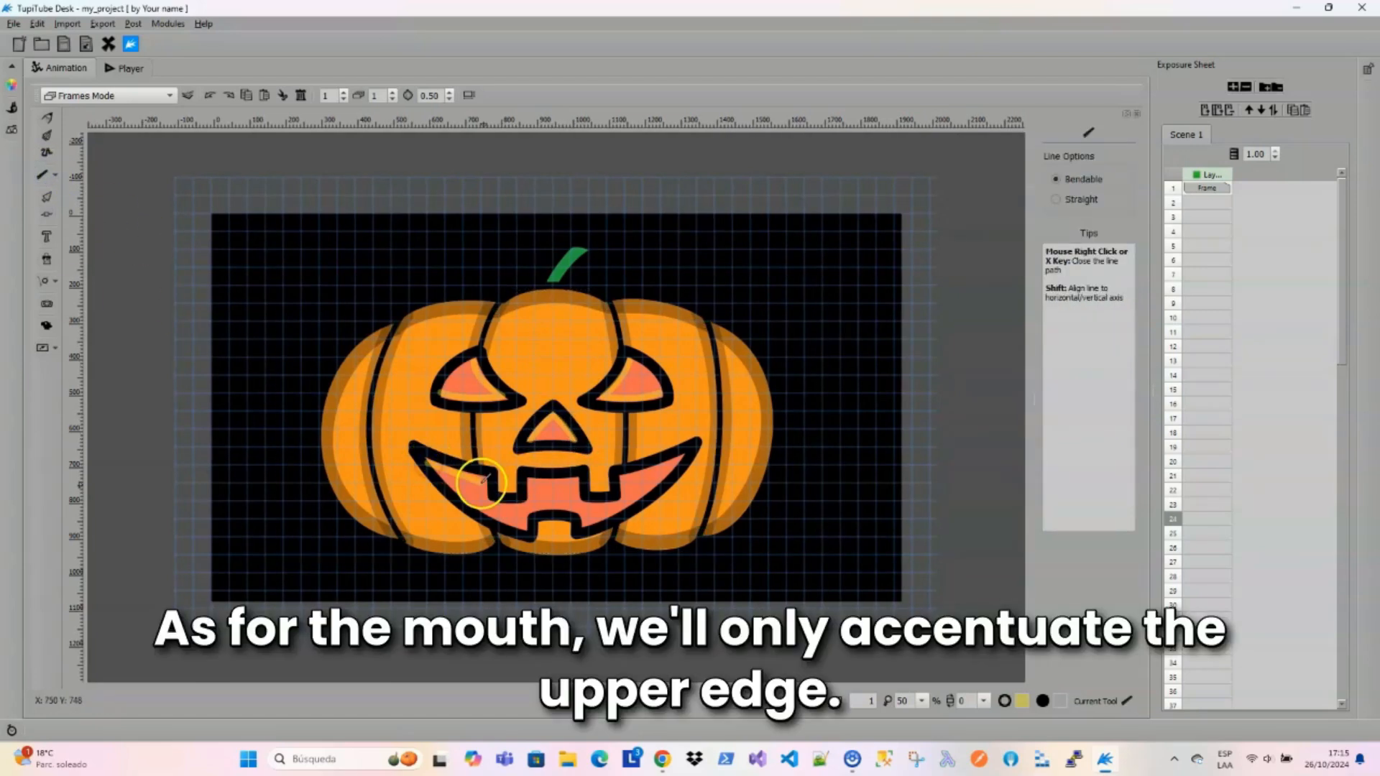
left_click(620, 503)
left_click(685, 455)
right_click(687, 456)
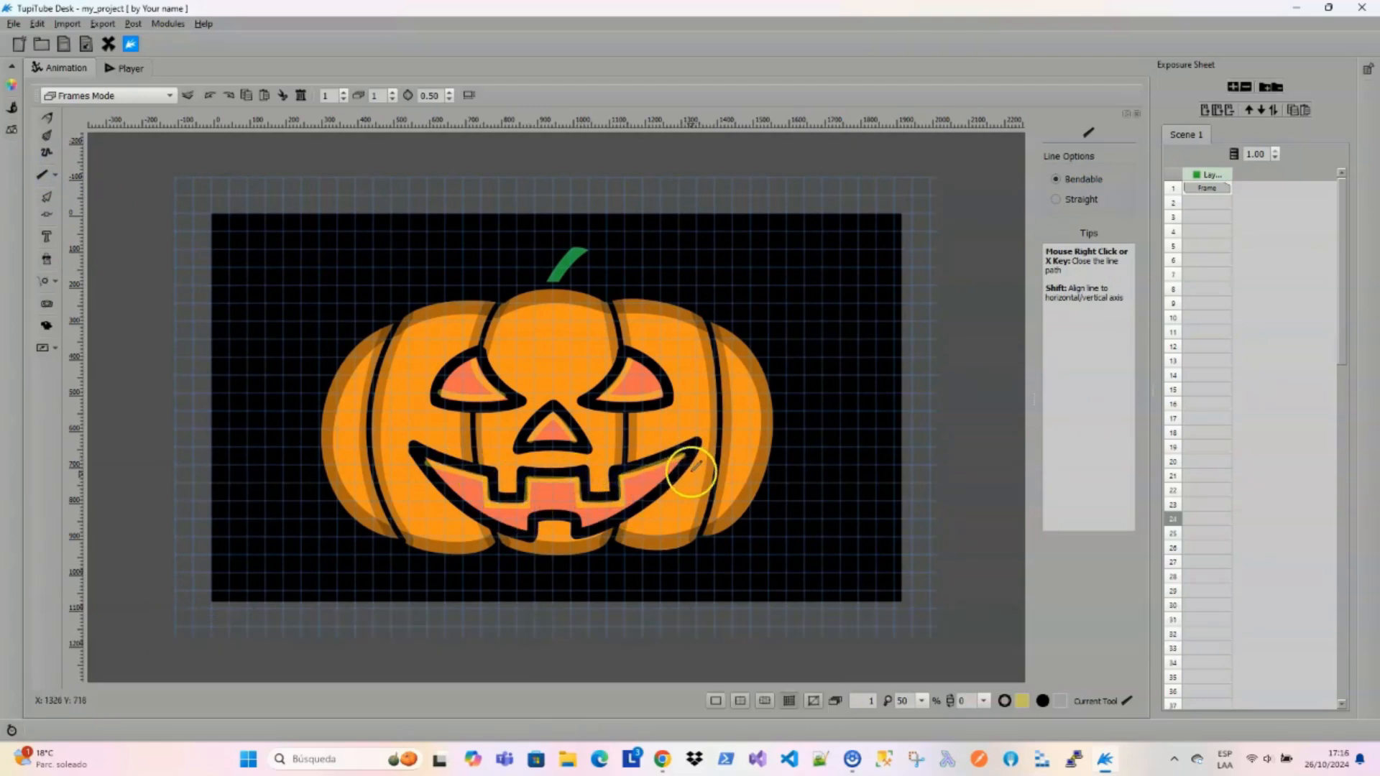
Adjust the nodes of the mouth's yellow highlight with the Nodes Editor so it follows the edges of the upper teeth.
left_click(47, 216)
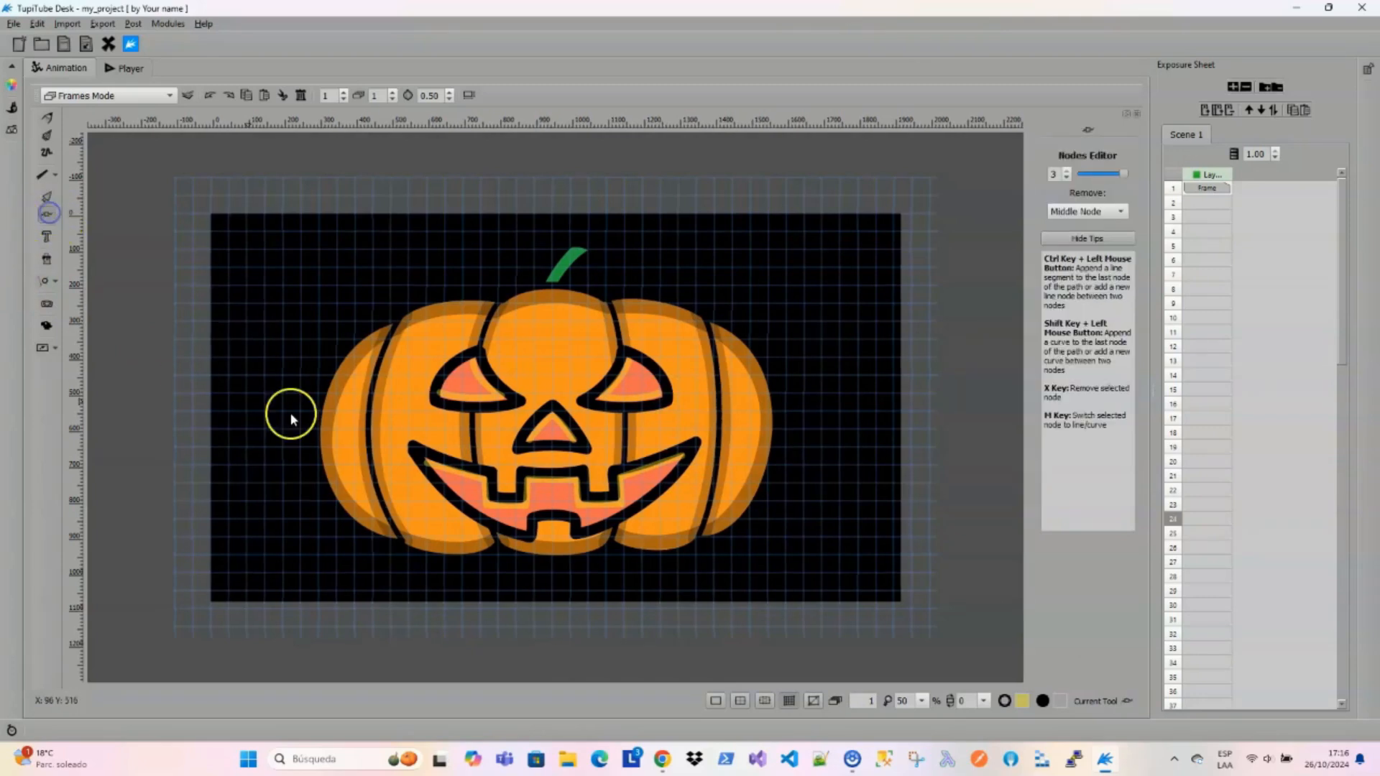
left_click(477, 483)
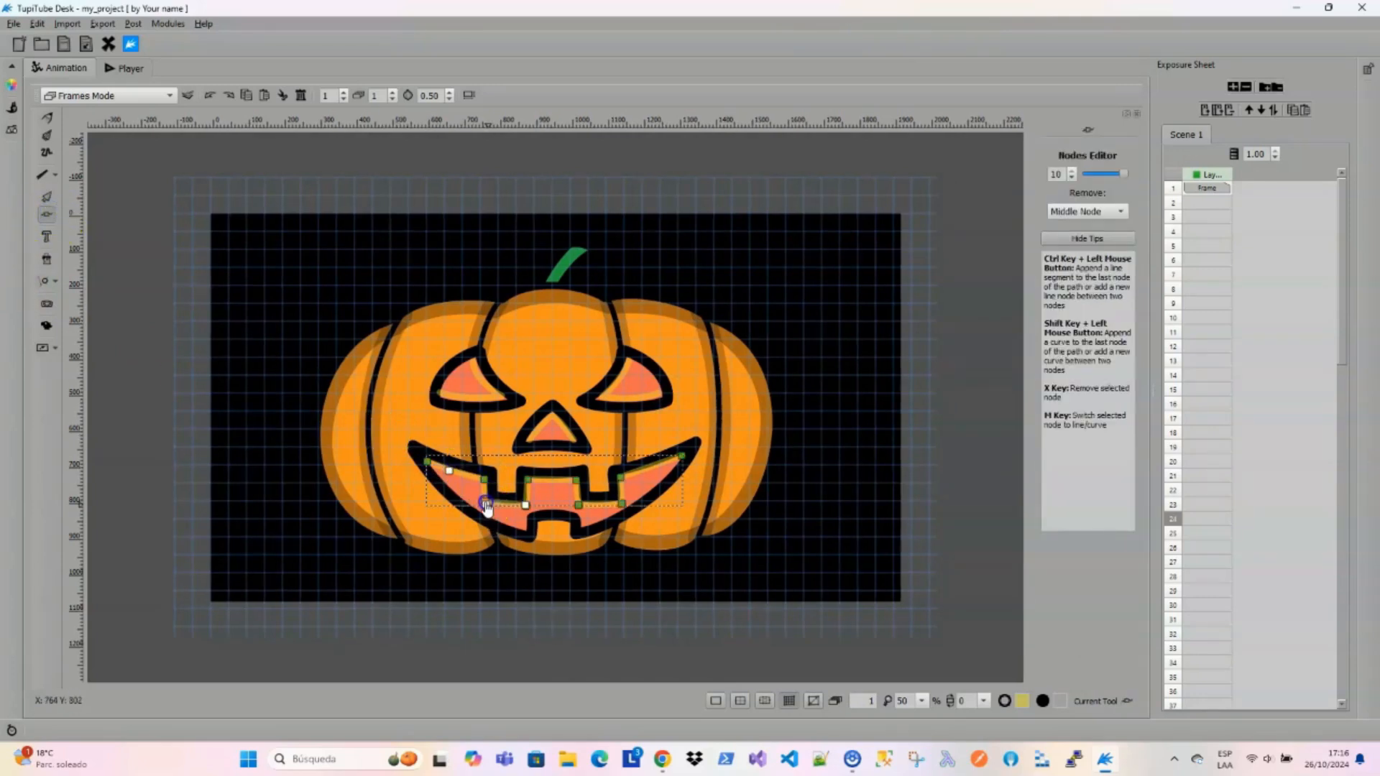
left_click_drag(526, 506, 527, 502)
left_click(579, 503)
left_click(144, 271)
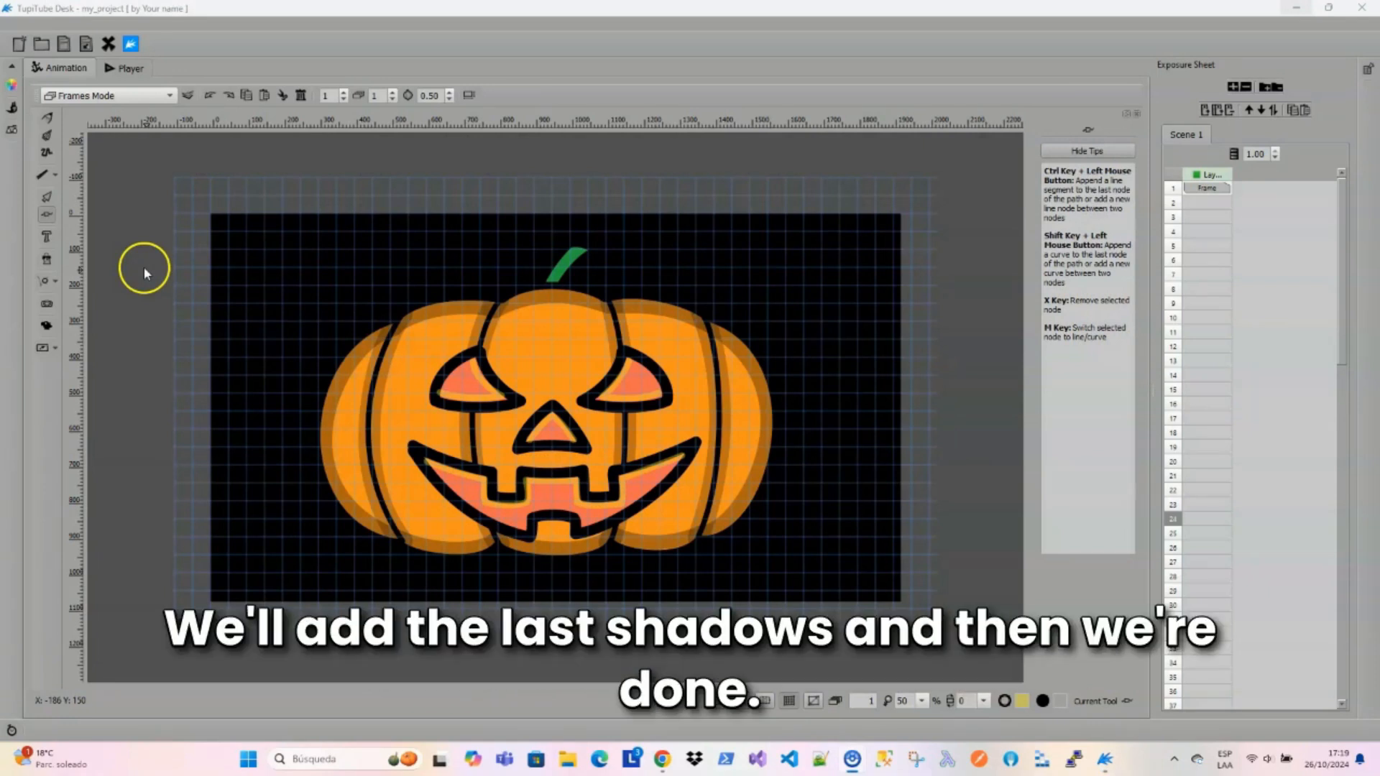
Set the contour color to black and draw semi-transparent shadow lines inside the outer edges of both eyes.
left_click(11, 86)
left_click(67, 87)
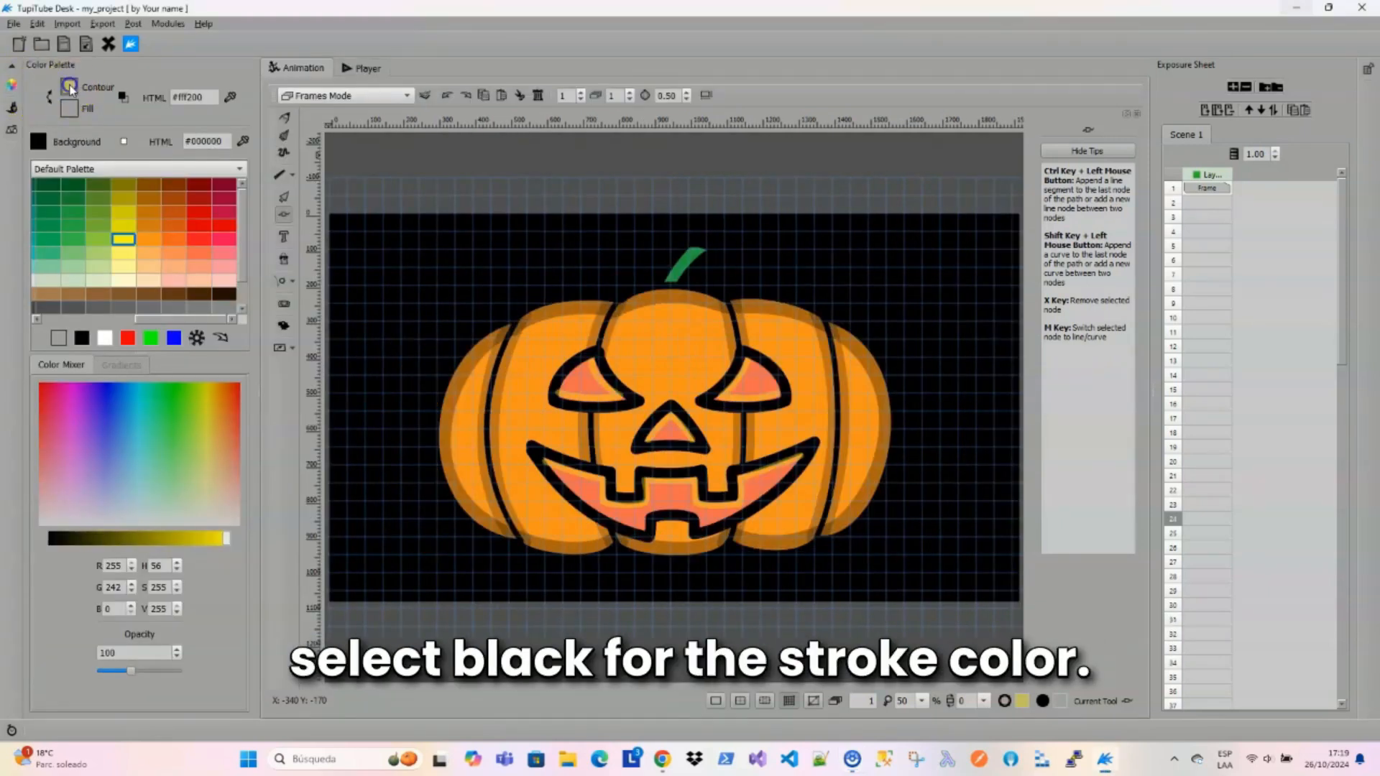
left_click(81, 338)
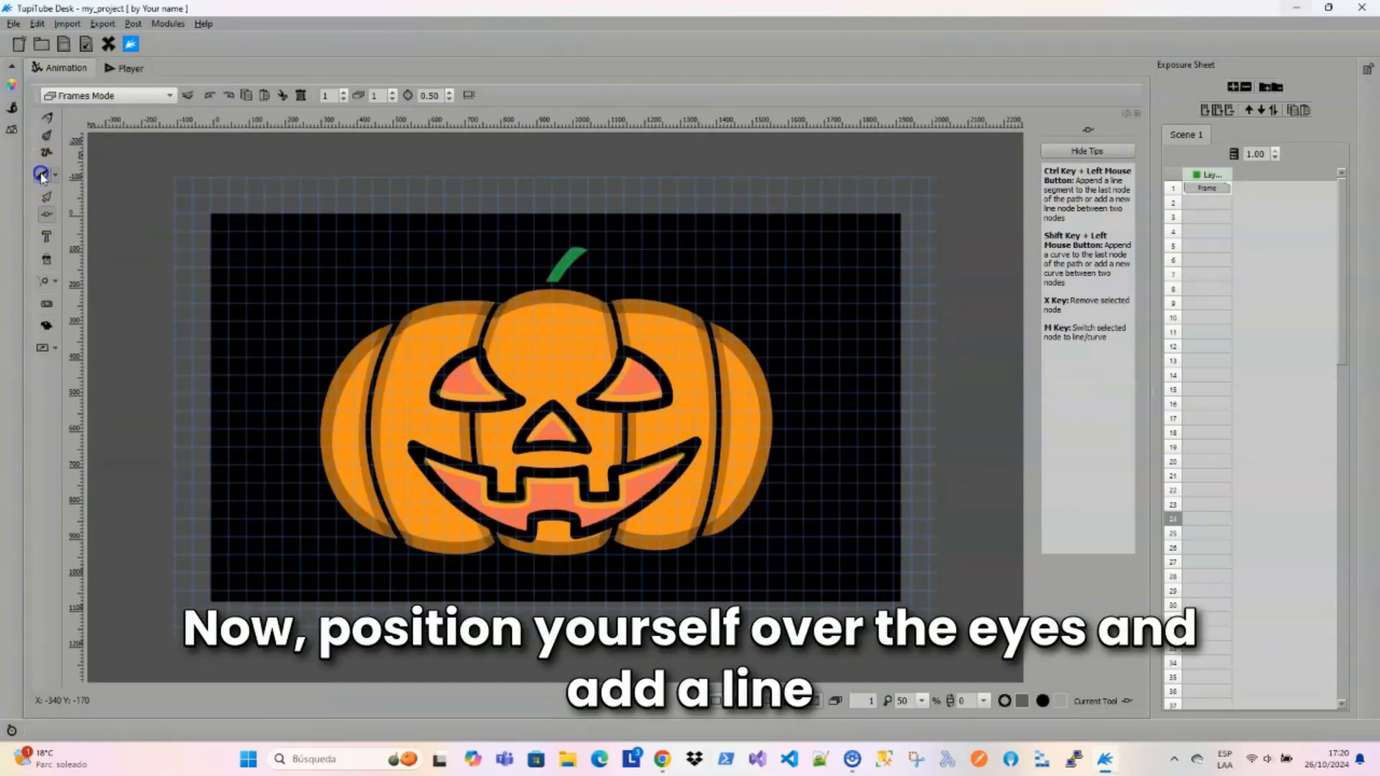
left_click(55, 178)
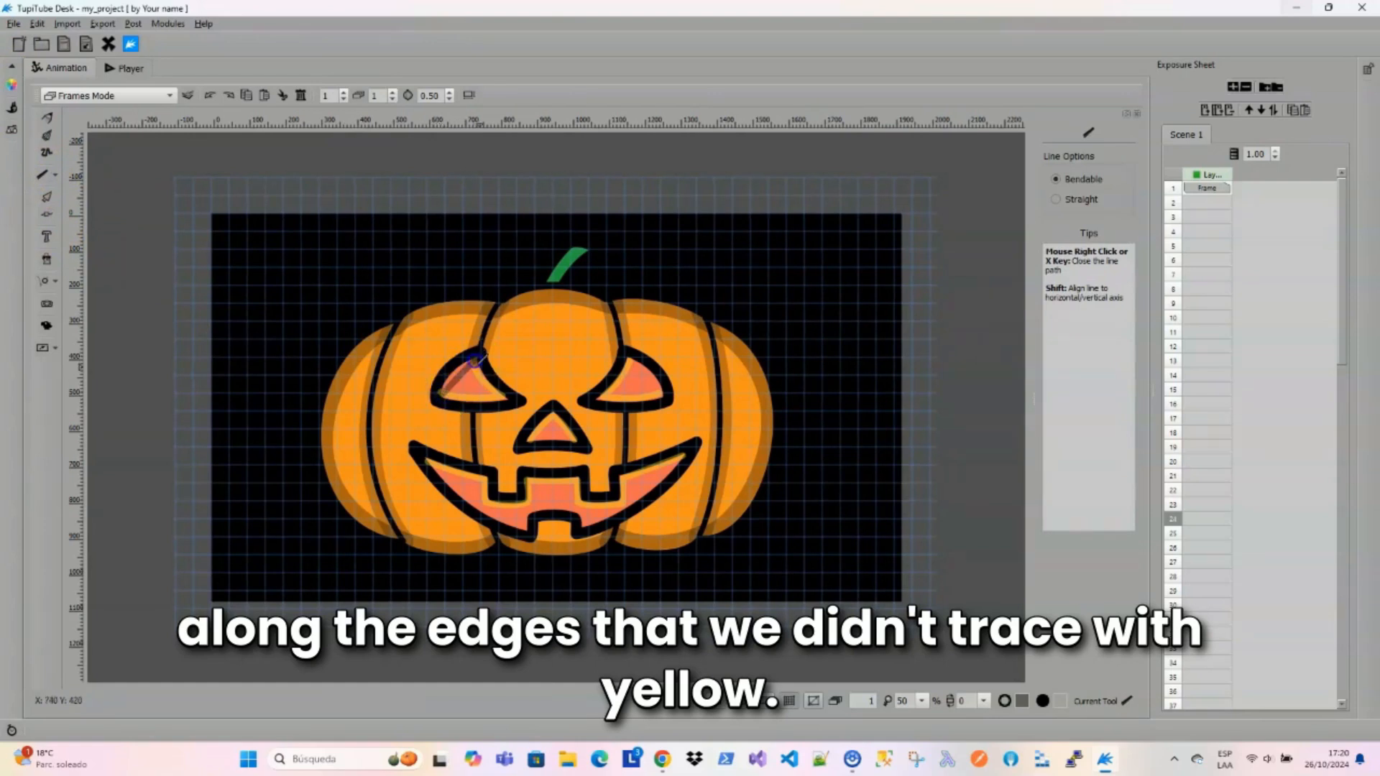
left_click(474, 363)
left_click(419, 373)
left_click(628, 361)
left_click(669, 392)
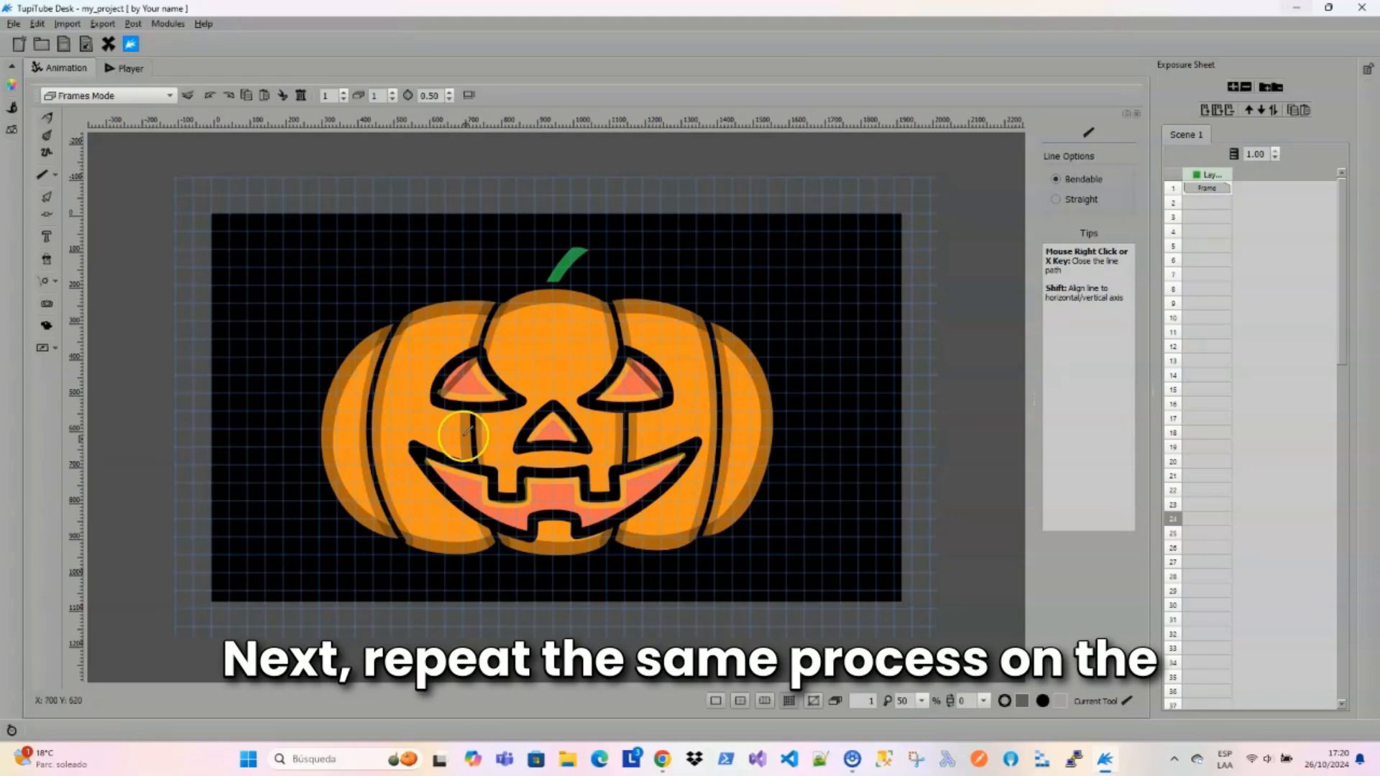
Draw shadow lines inside the mouth's lower edge, around the bottom tooth, and along the right edge of the stem.
left_click(430, 461)
left_click(523, 528)
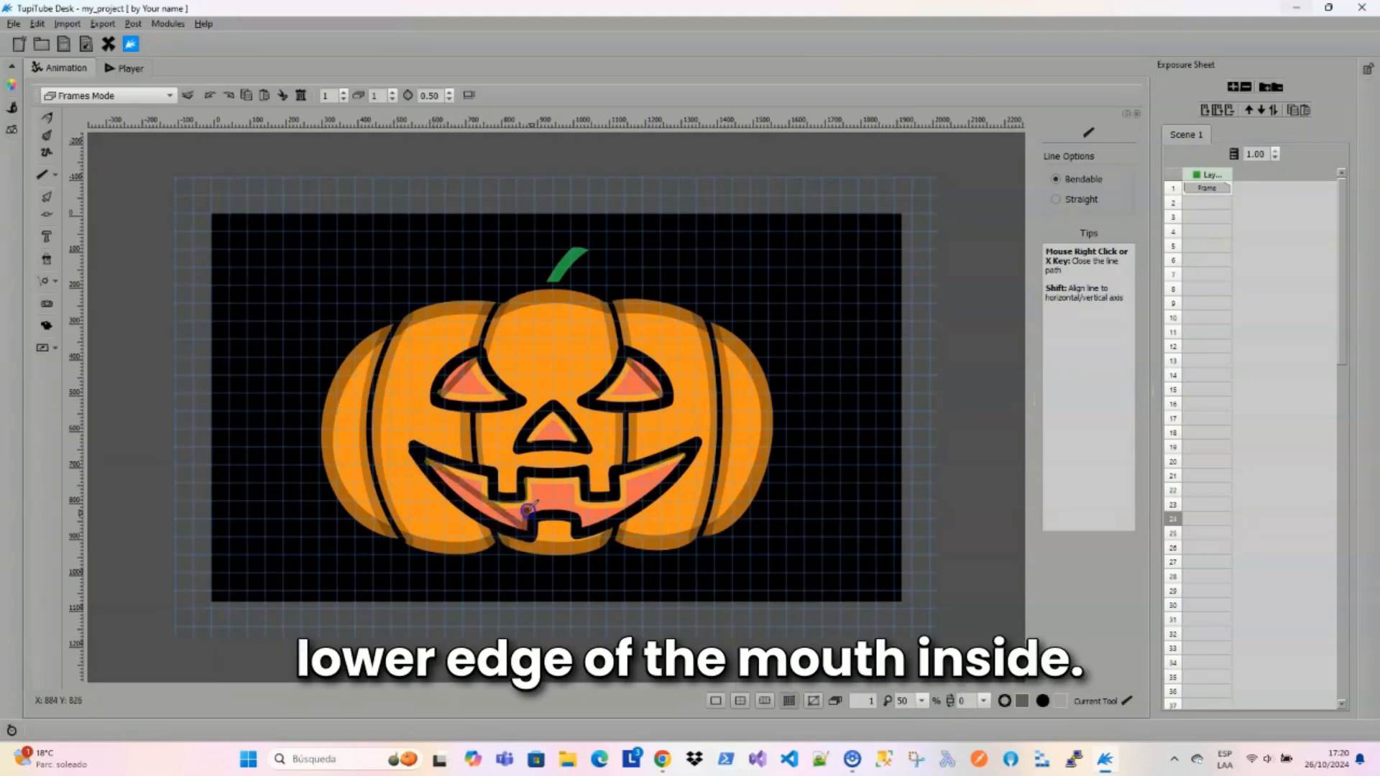
left_click(583, 526)
left_click(685, 456)
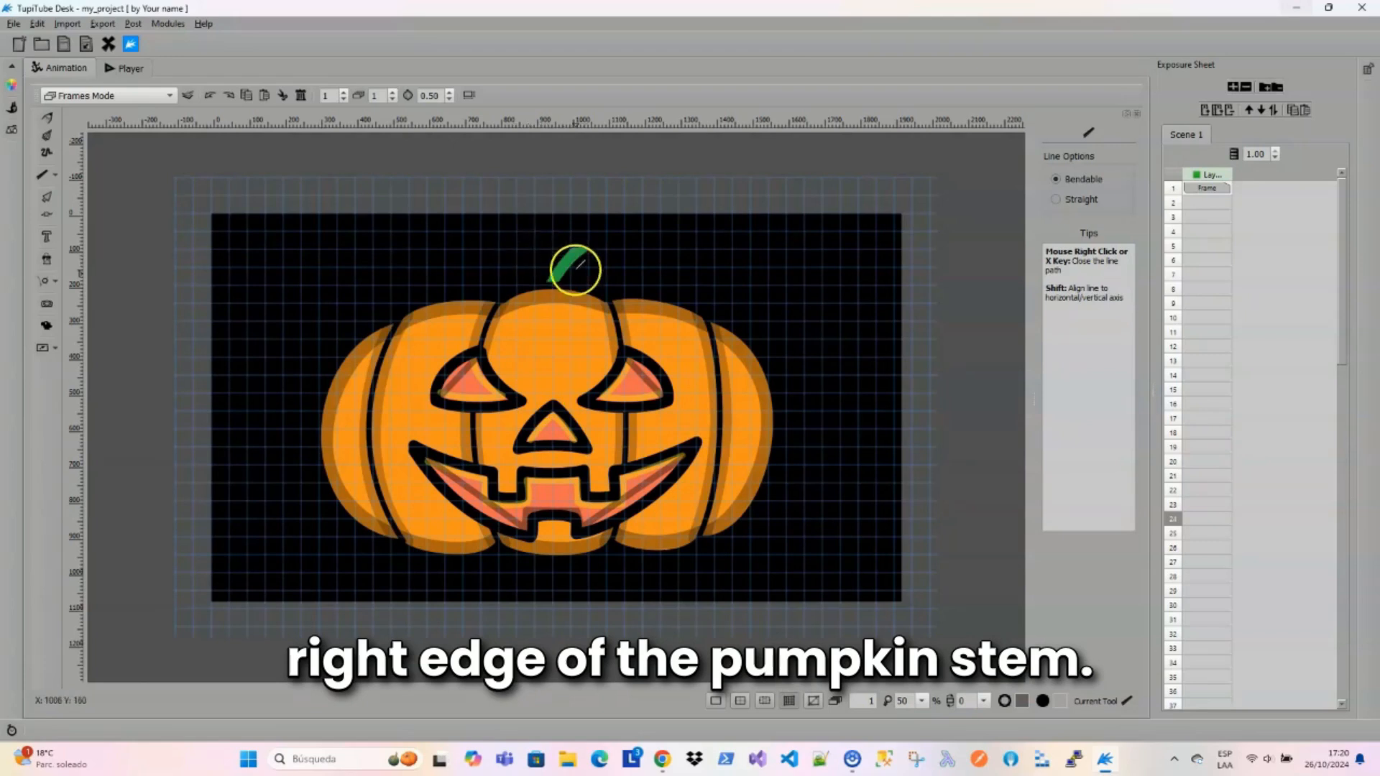
left_click(555, 285)
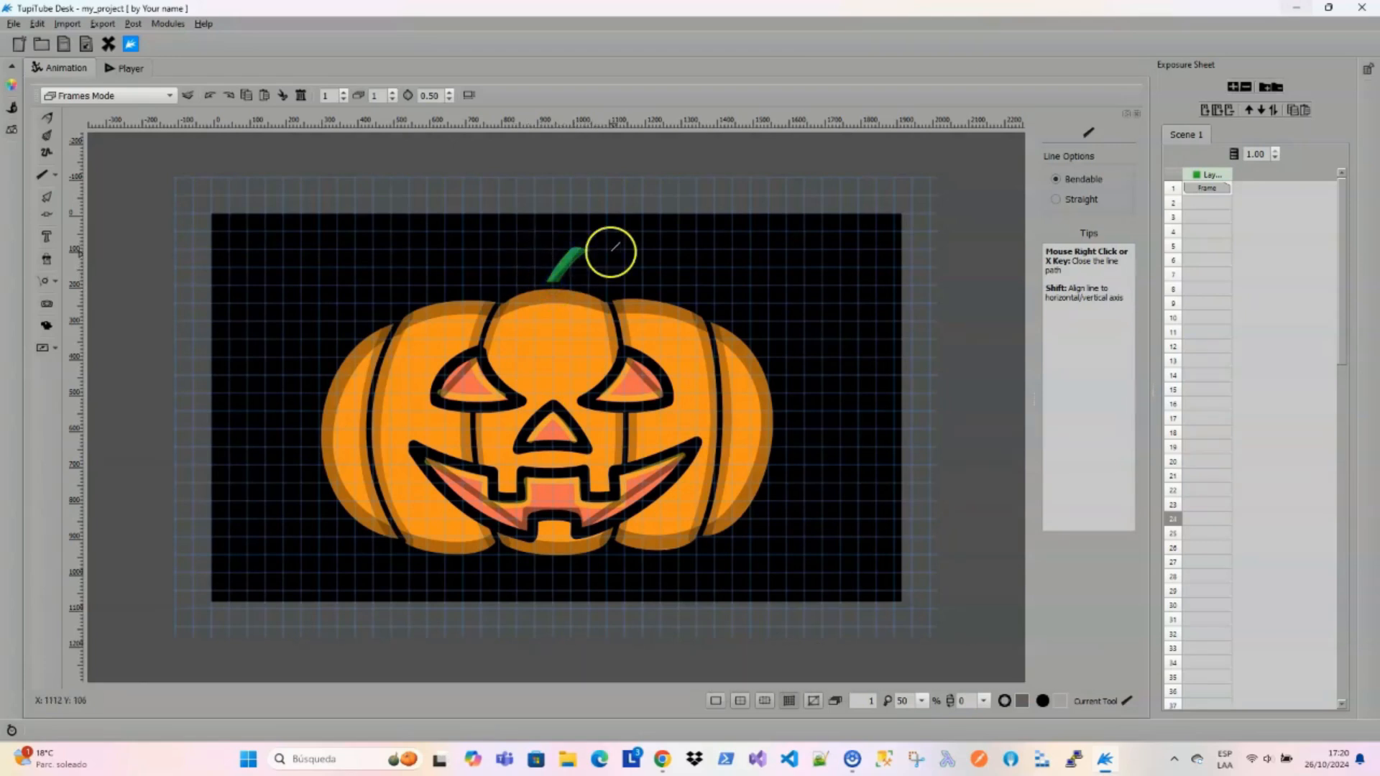
Curve the shadow lines in the eyes and mouth with the Nodes Editor so they follow the black outlines.
left_click(43, 213)
left_click(471, 367)
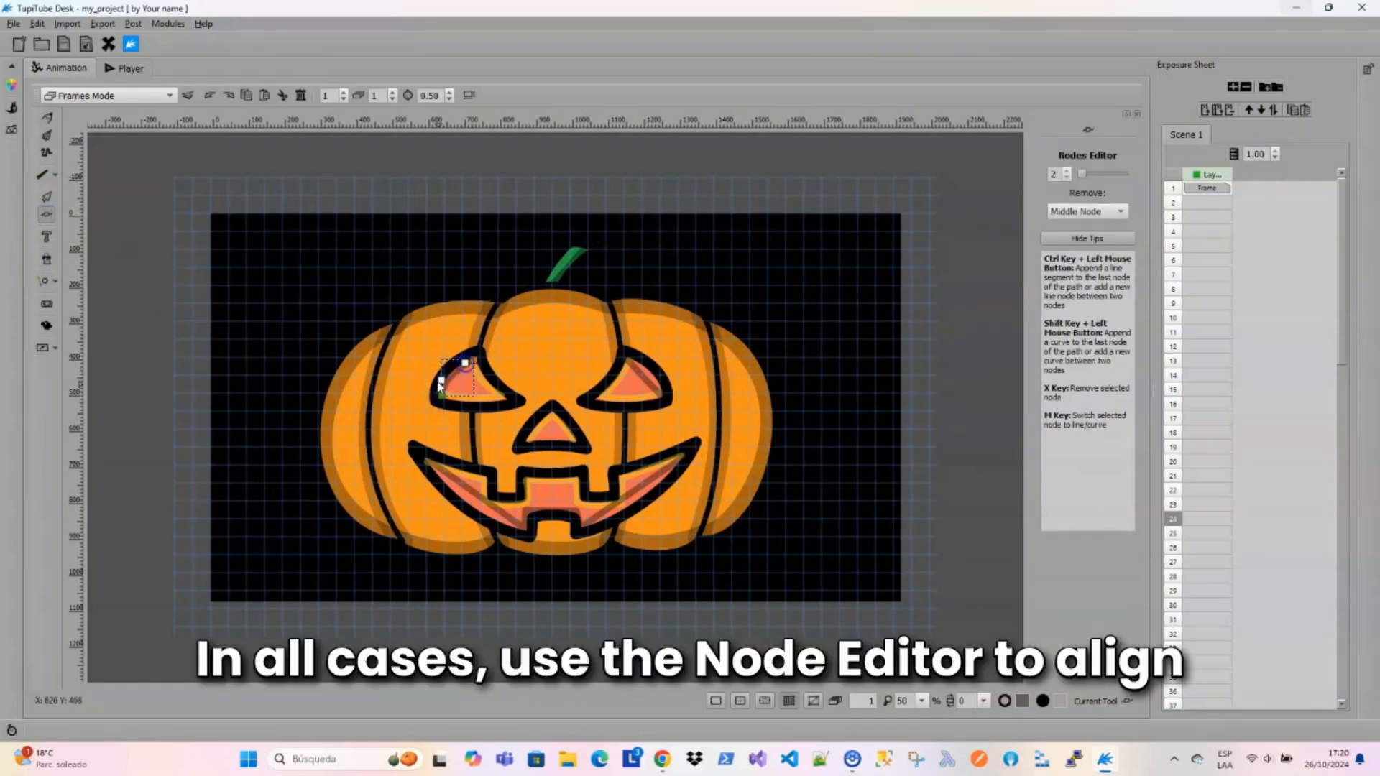
left_click(480, 527)
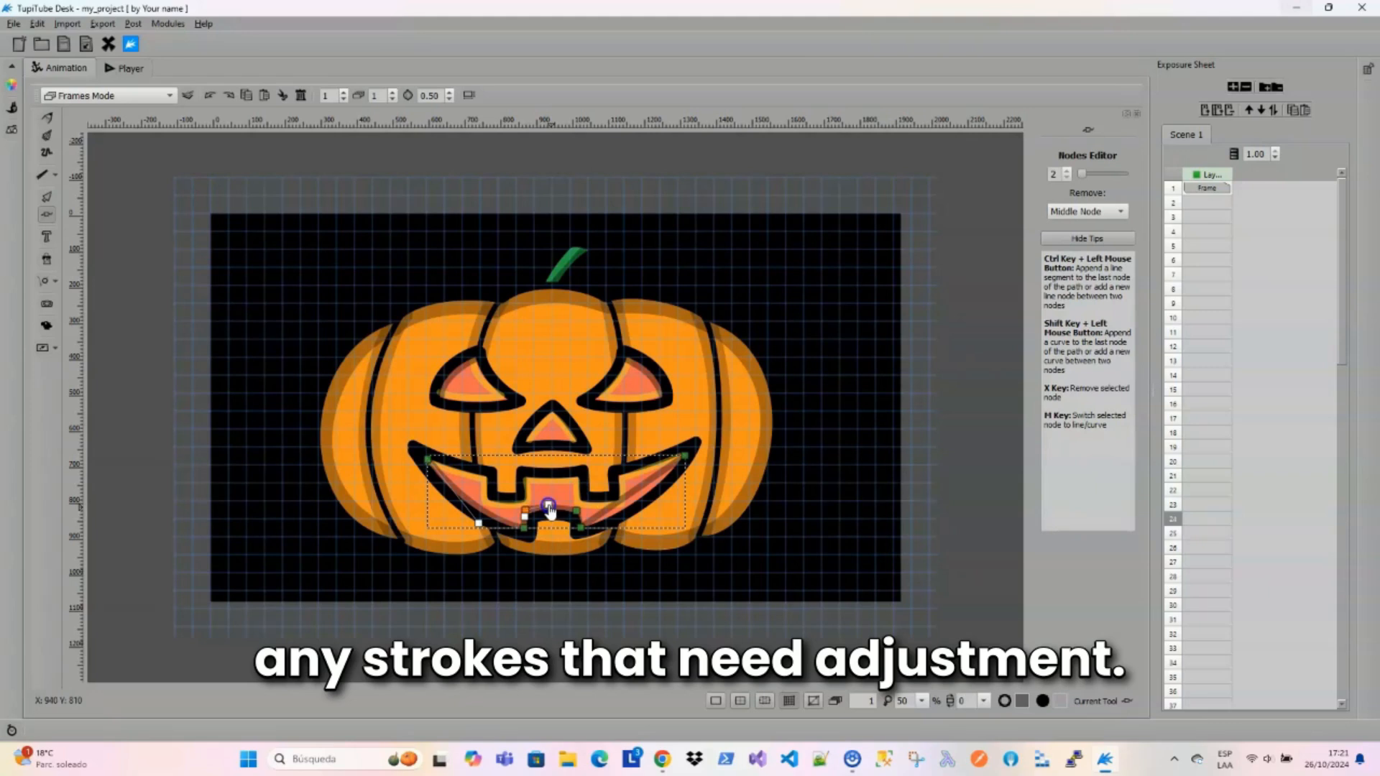
left_click_drag(576, 515, 614, 528)
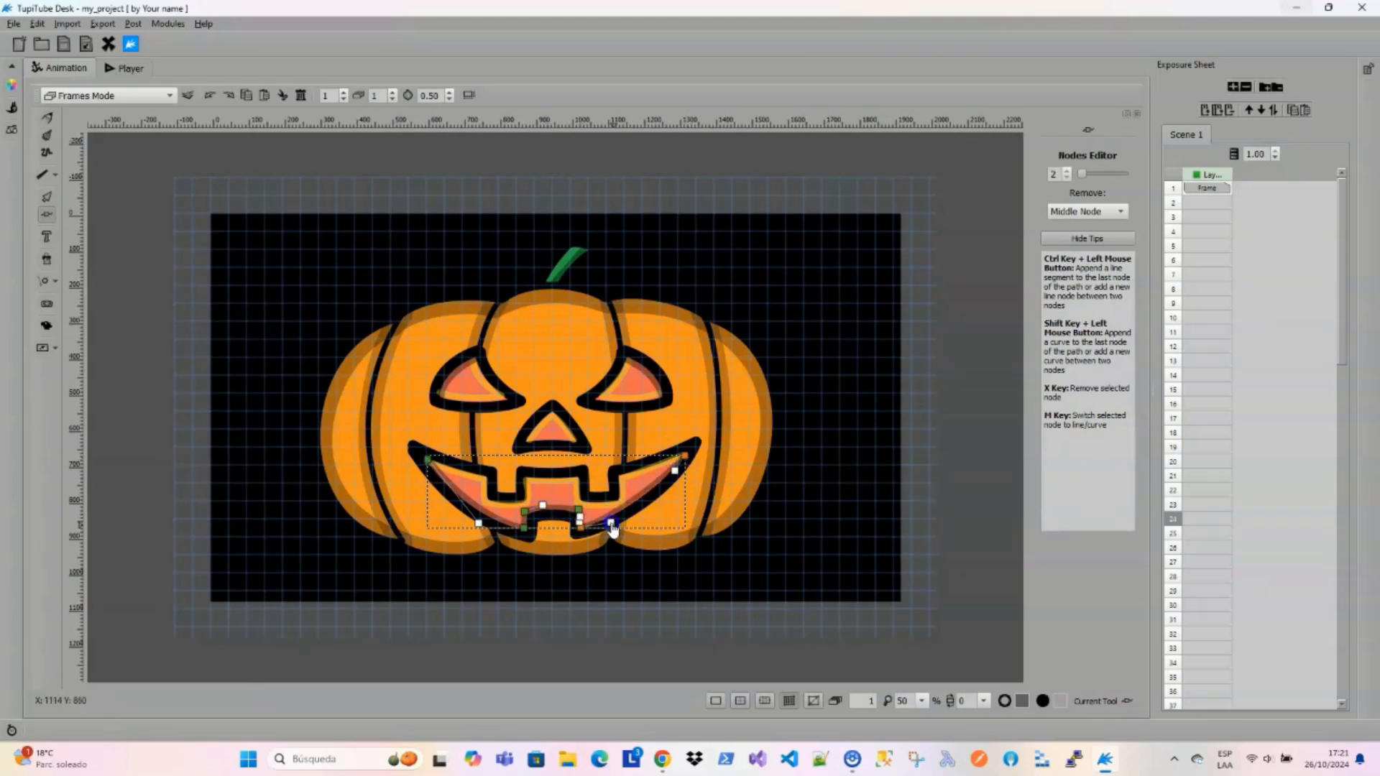
left_click(525, 512)
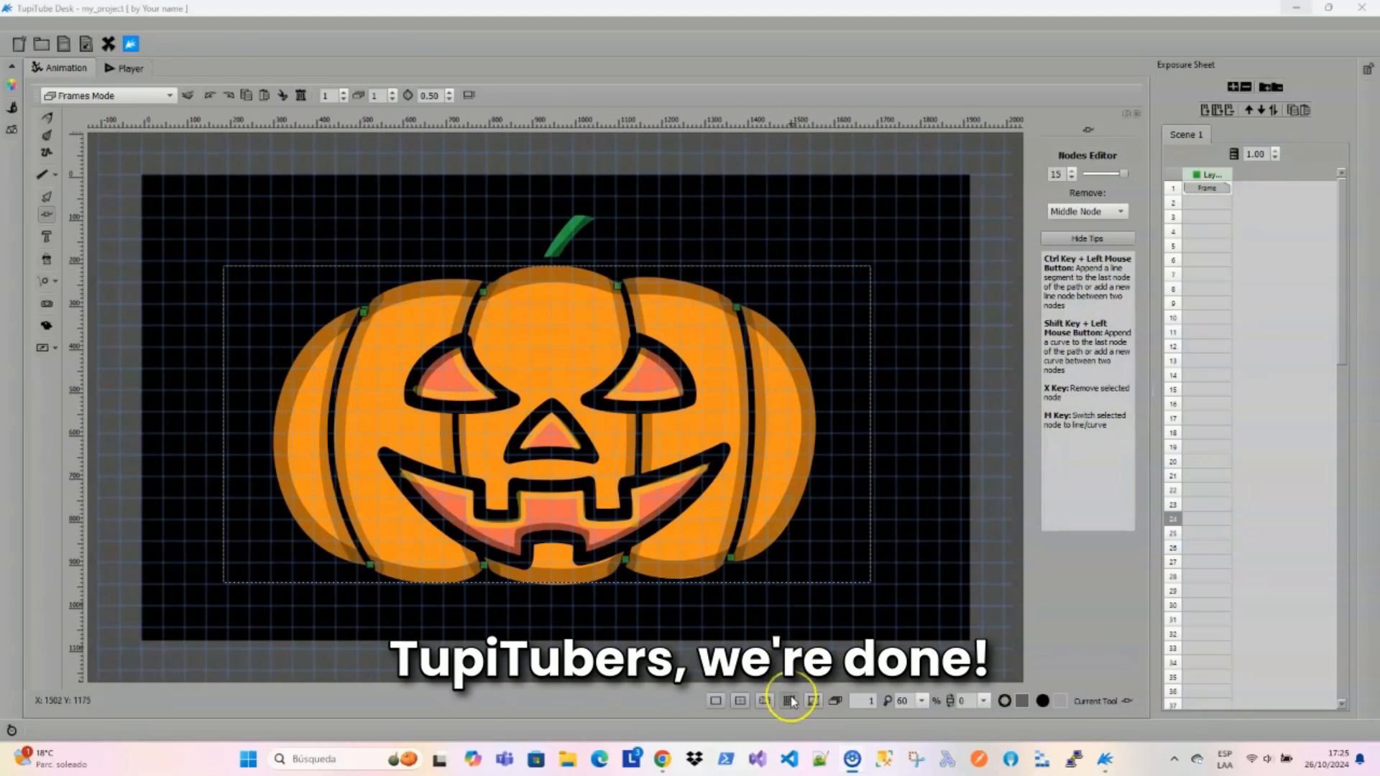
Hide the canvas grid, clear the selection, and save the project under the name pumpkin.
left_click(789, 700)
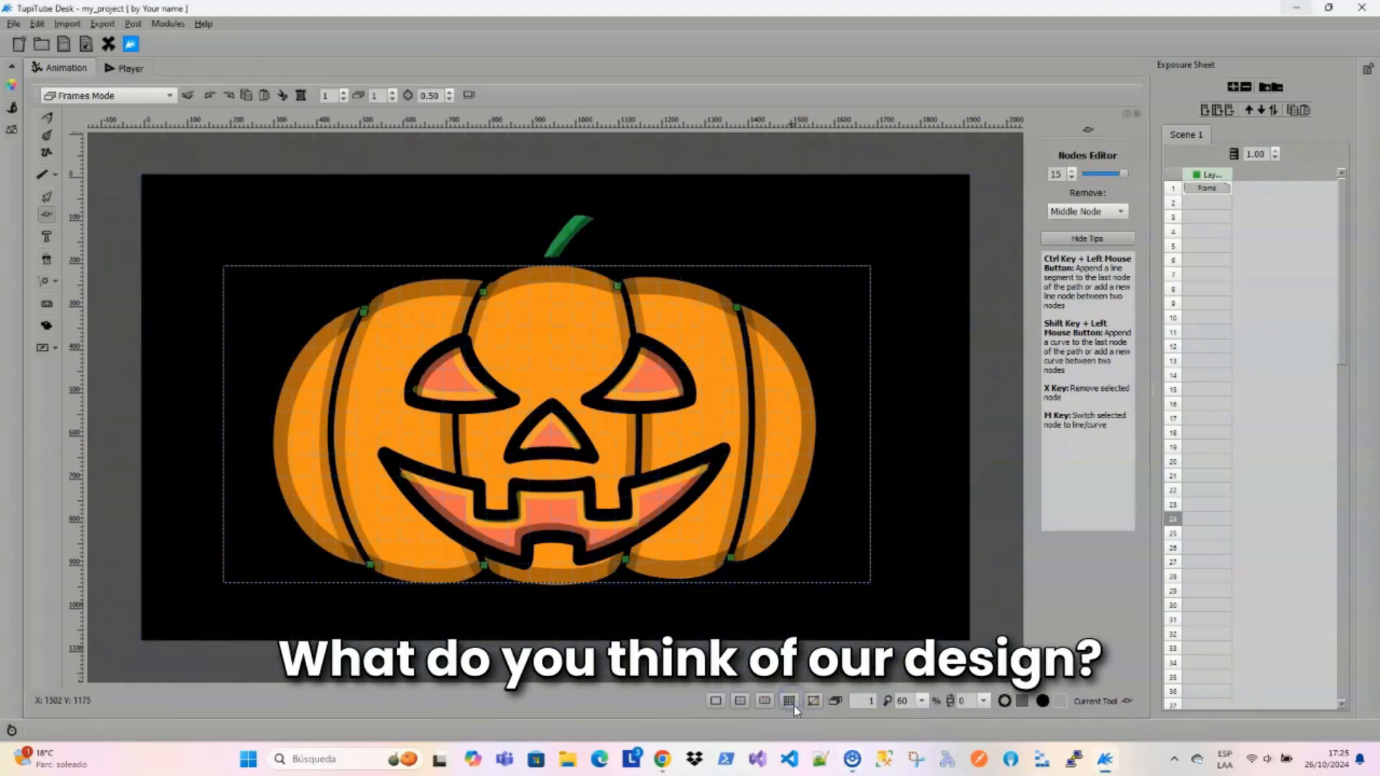
left_click(813, 669)
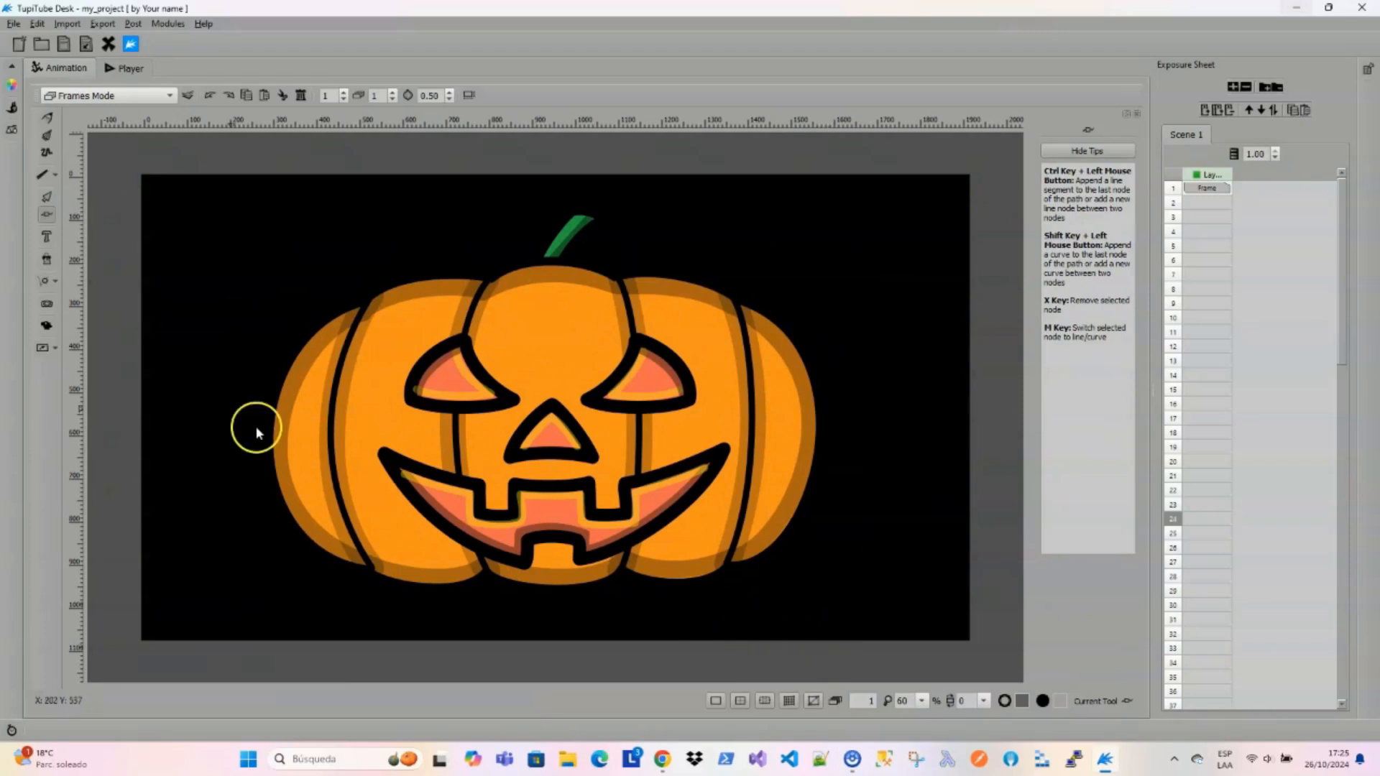
left_click(64, 44)
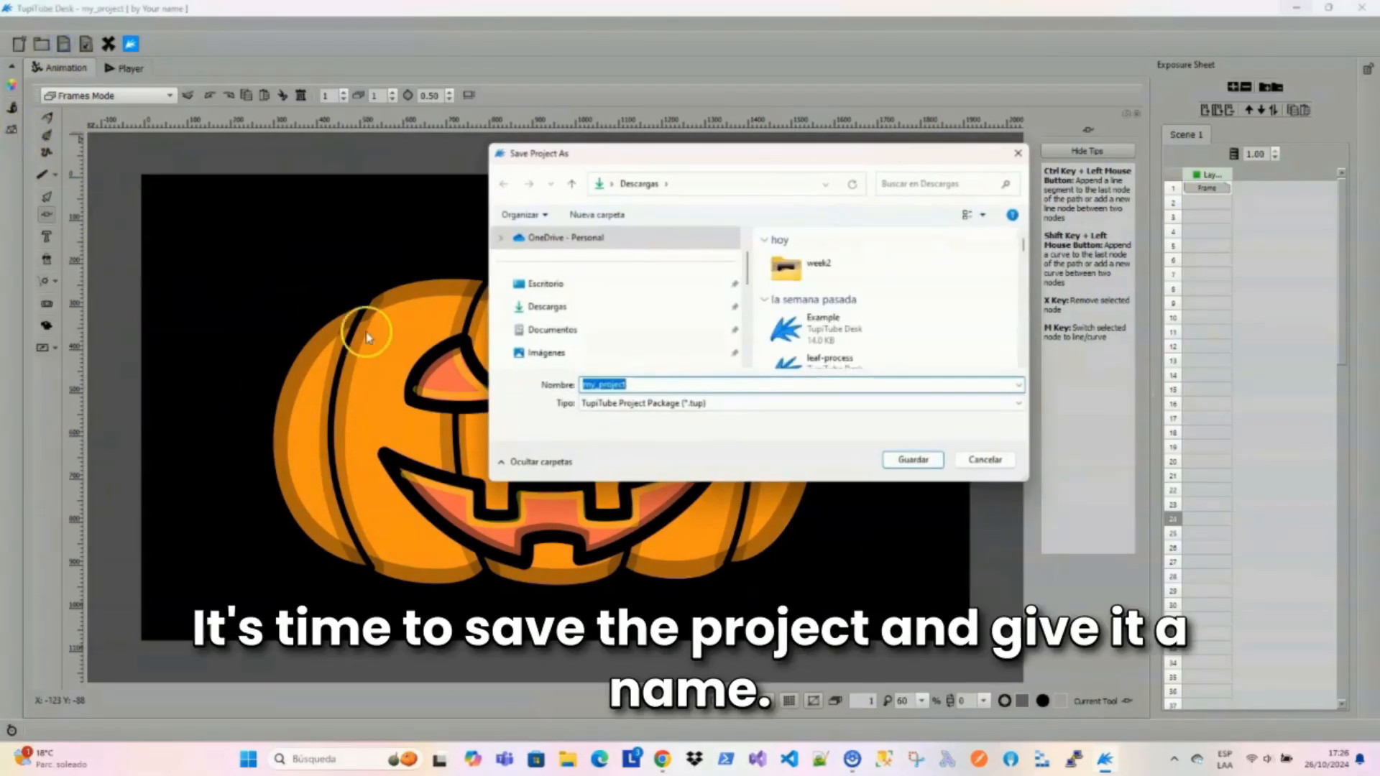
left_click(643, 384)
key("BackSpace")
key("BackSpace")
key("BackSpace")
key("BackSpace")
key("BackSpace")
key("BackSpace")
key("BackSpace")
key("BackSpace")
key("BackSpace")
key("BackSpace")
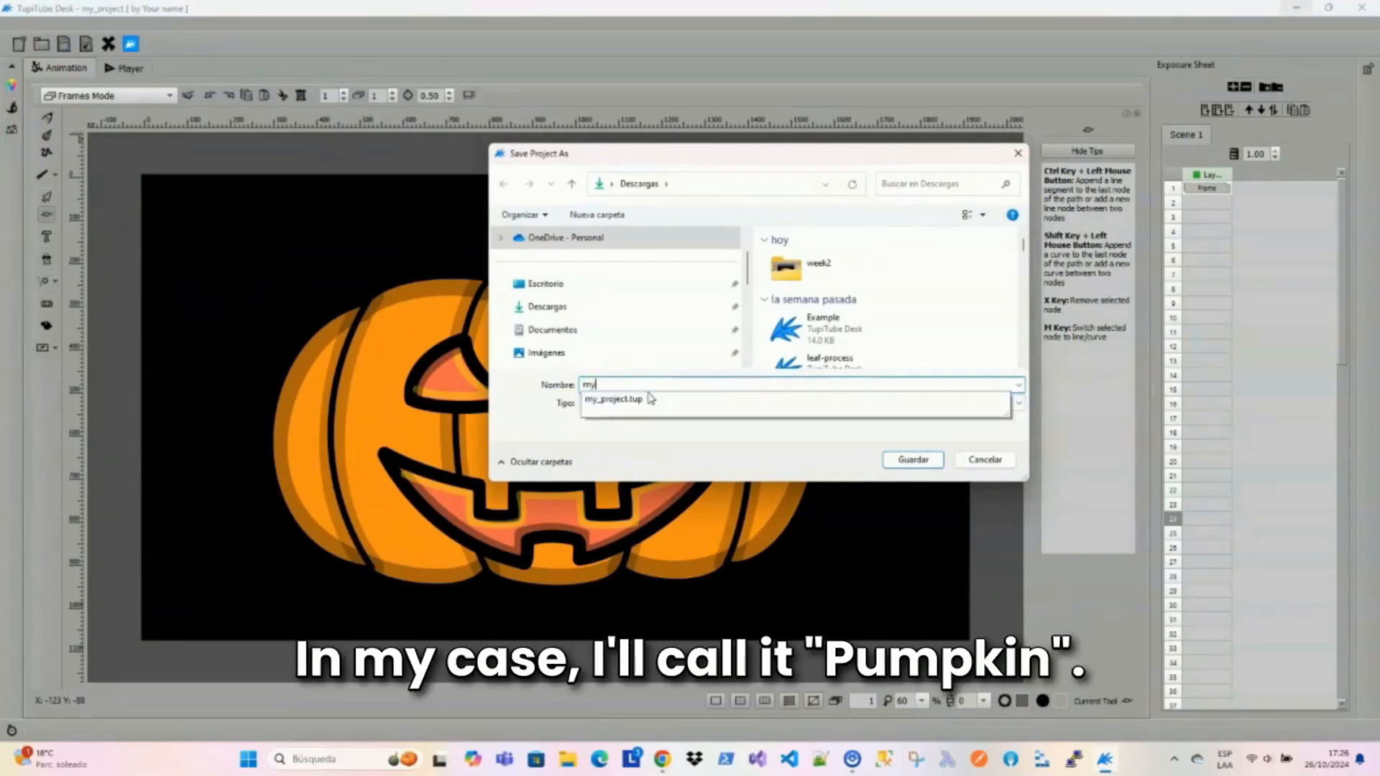
type("pumpkin")
key("Return")
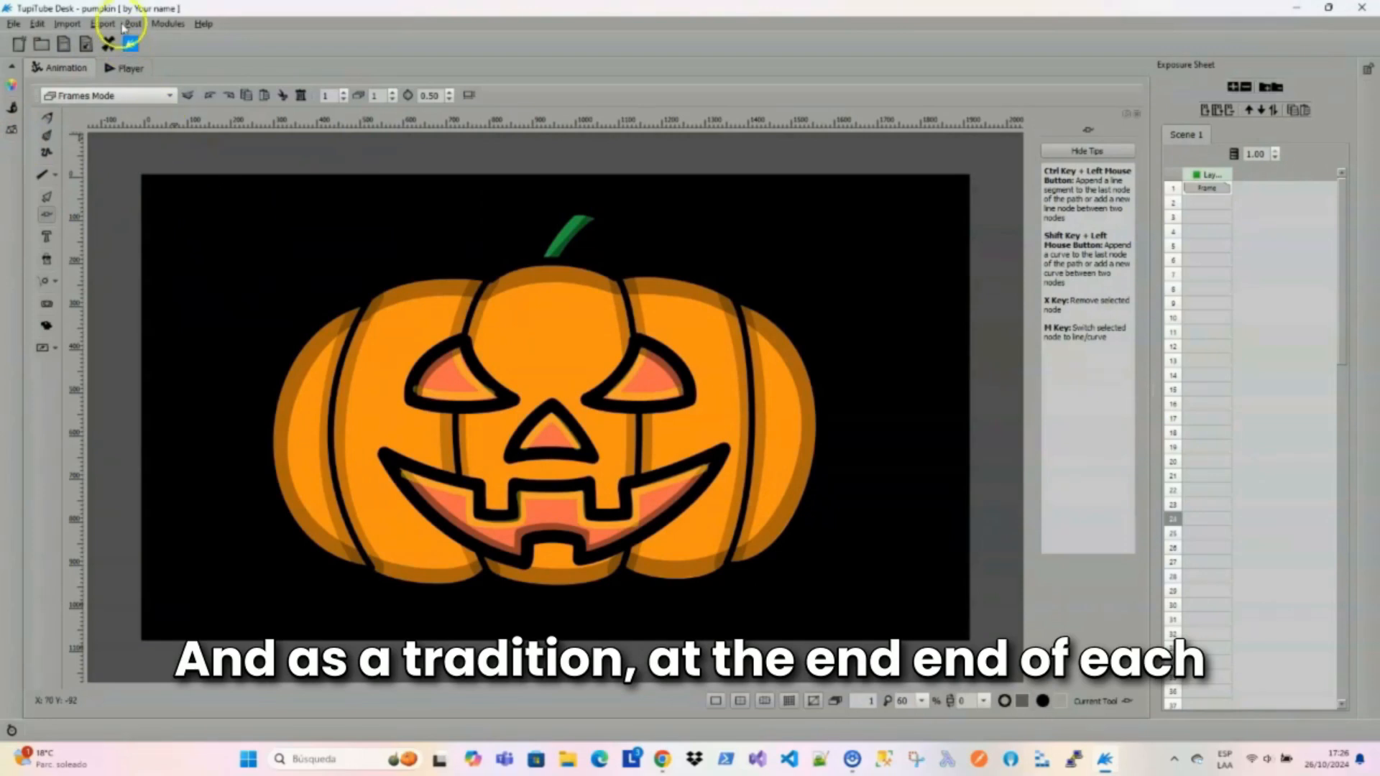
Post the frame with the title "Halloween Special!" and the description "My first pumpkin using TupiTube!" followed by the author's name.
left_click(137, 25)
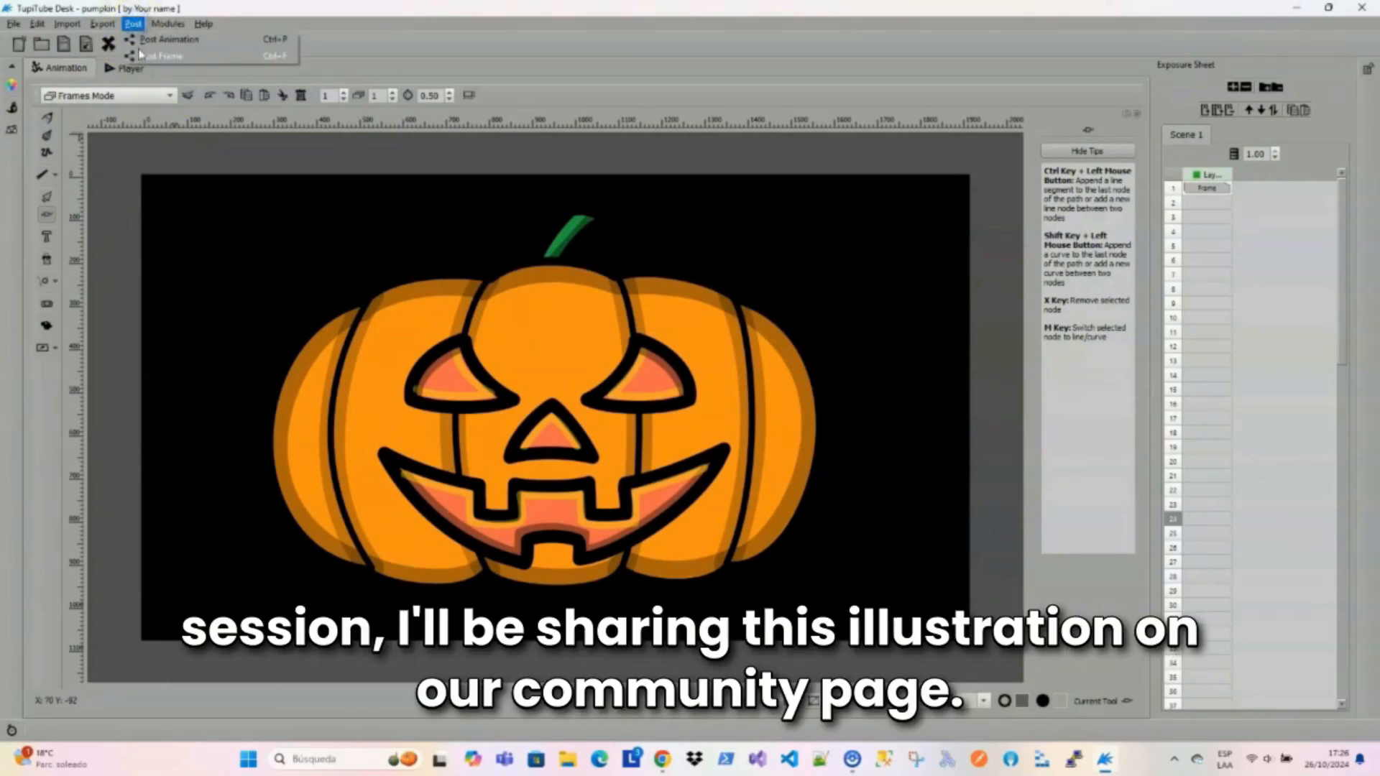
left_click(192, 57)
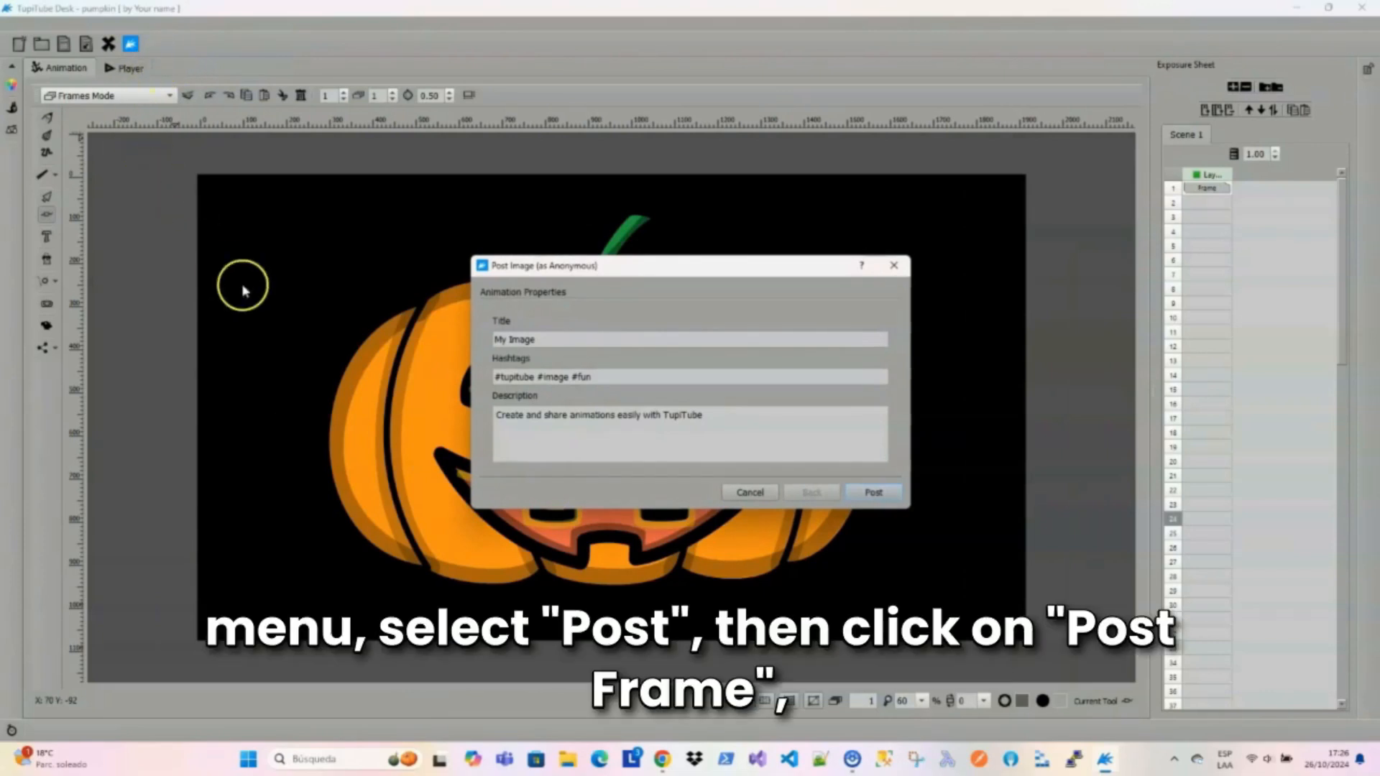
left_click(542, 340)
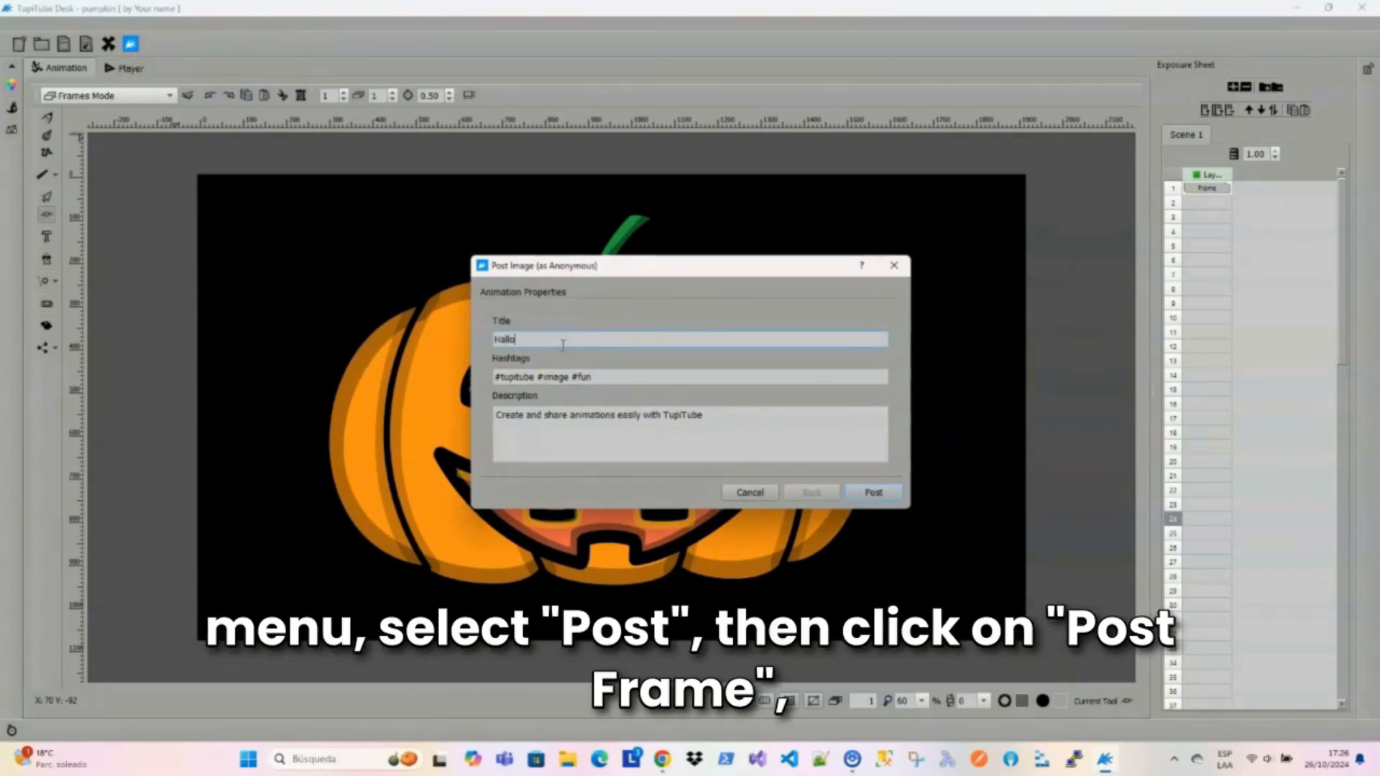
type("!")
left_click(690, 456)
key("ctrl+a")
type("My first")
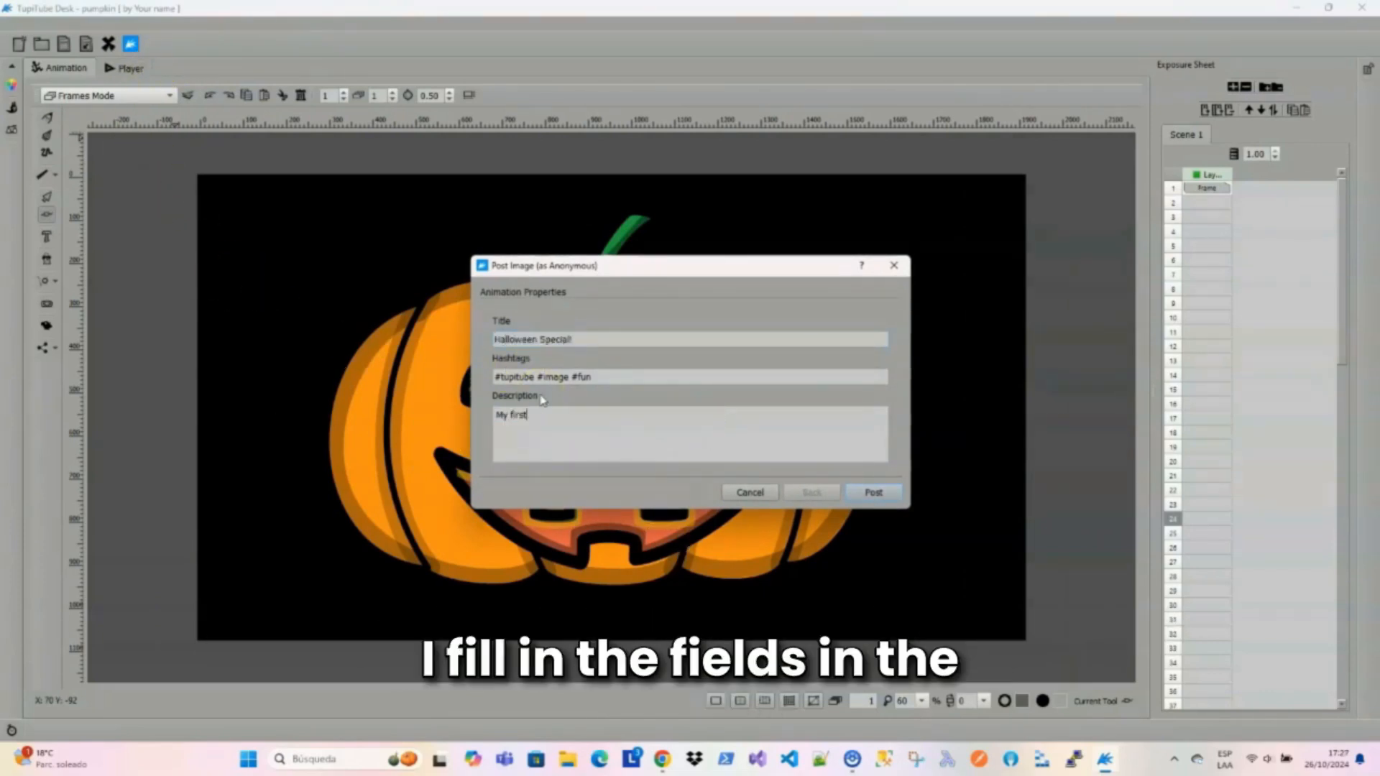
type(" pumpkin an)")
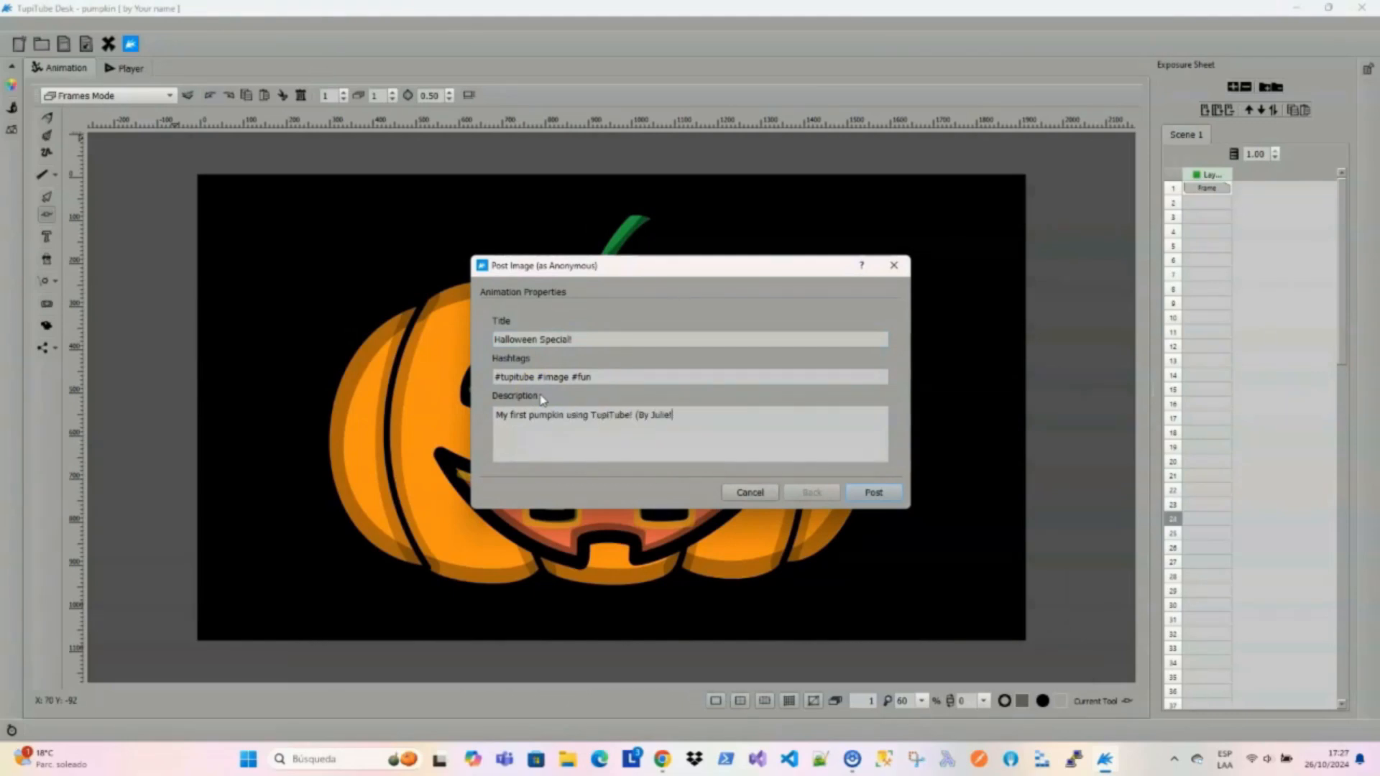
left_click(885, 493)
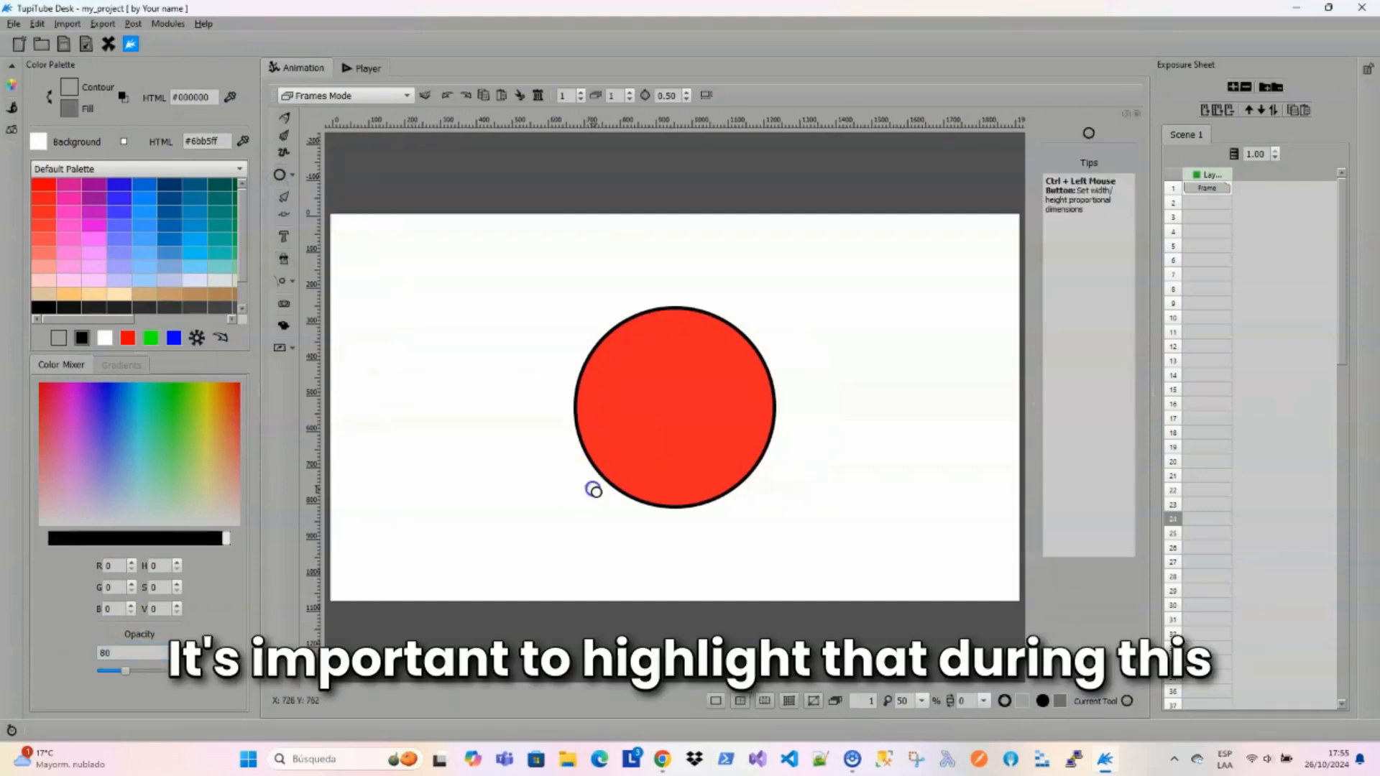
Place the semi-transparent black ground shadow ellipse behind the bottom of the red circle.
left_click(284, 197)
left_click(751, 508)
left_click(1111, 239)
left_click(1090, 230)
left_click(807, 353)
Draw a black ellipse with opacity 60 and fit it inside the lower part of the red circle as a shadow.
left_click(279, 175)
double_click(107, 652)
type("60")
left_click_drag(605, 394, 707, 498)
left_click(284, 197)
left_click(662, 447)
mouse_move(715, 395)
left_mouse_down()
mouse_move(733, 396)
mouse_move(725, 443)
left_mouse_up()
left_click(1095, 166)
left_click(1095, 185)
left_click_drag(613, 405, 603, 401)
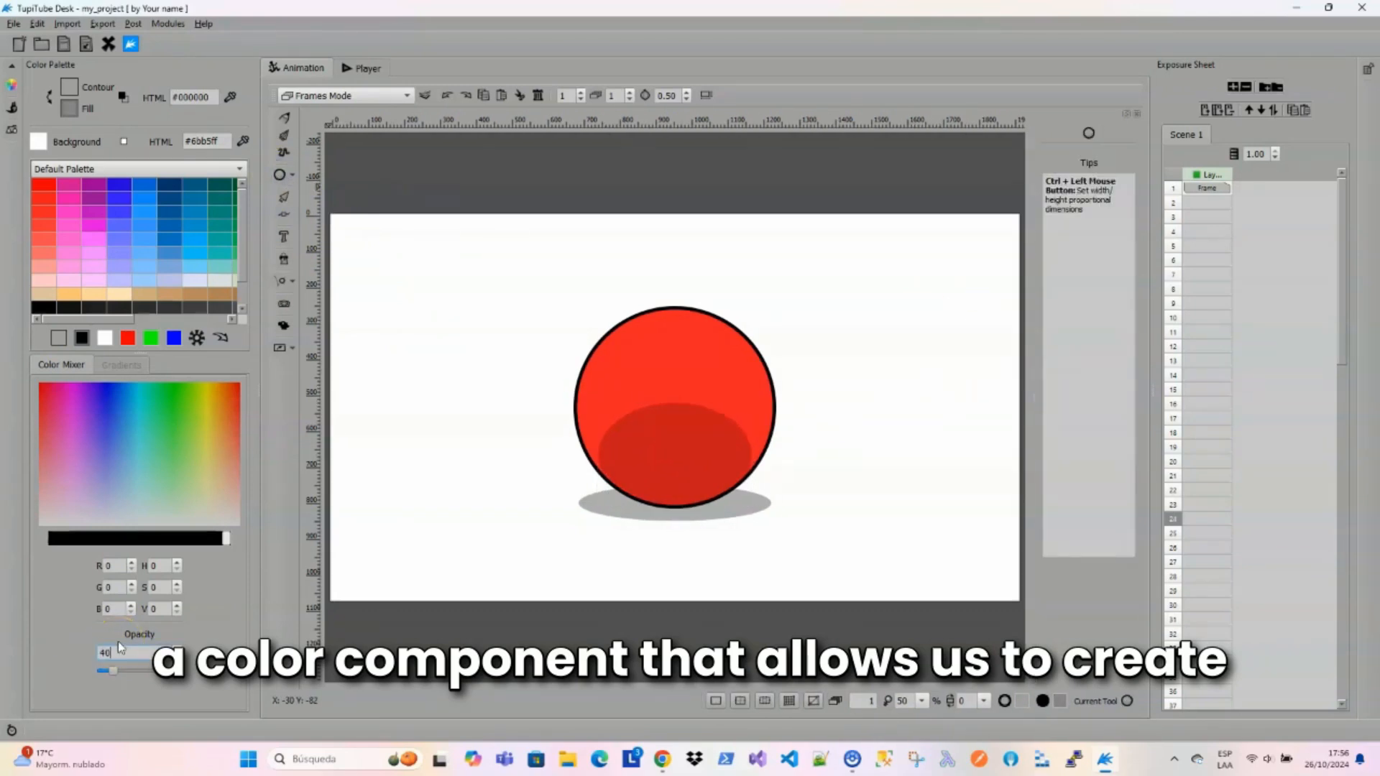
Draw a wider, fainter black ellipse with opacity 40 over the circle's lower half and position it around the first shadow.
left_click_drag(620, 409, 769, 471)
left_click(284, 197)
left_click(855, 350)
Draw two overlapping white highlight circles near the top of the ball, using opacity 60 and 80.
left_click_drag(97, 645, 66, 636)
type("60")
left_click(280, 175)
type("80")
left_click(279, 175)
left_click_drag(669, 318, 693, 342)
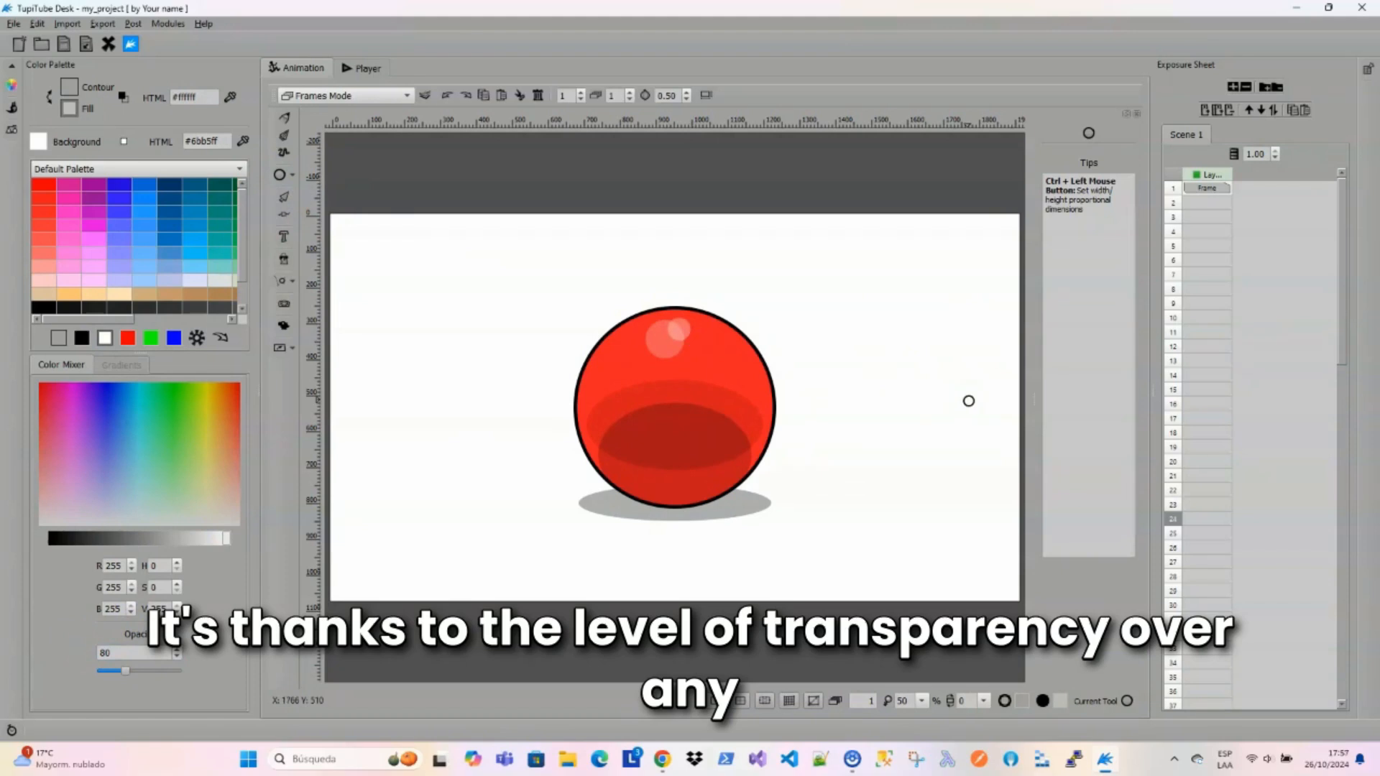
Draw a black shadow shape with opacity 60 over the ball's lower left and bend its nodes to follow the ball's outline.
left_click(316, 210)
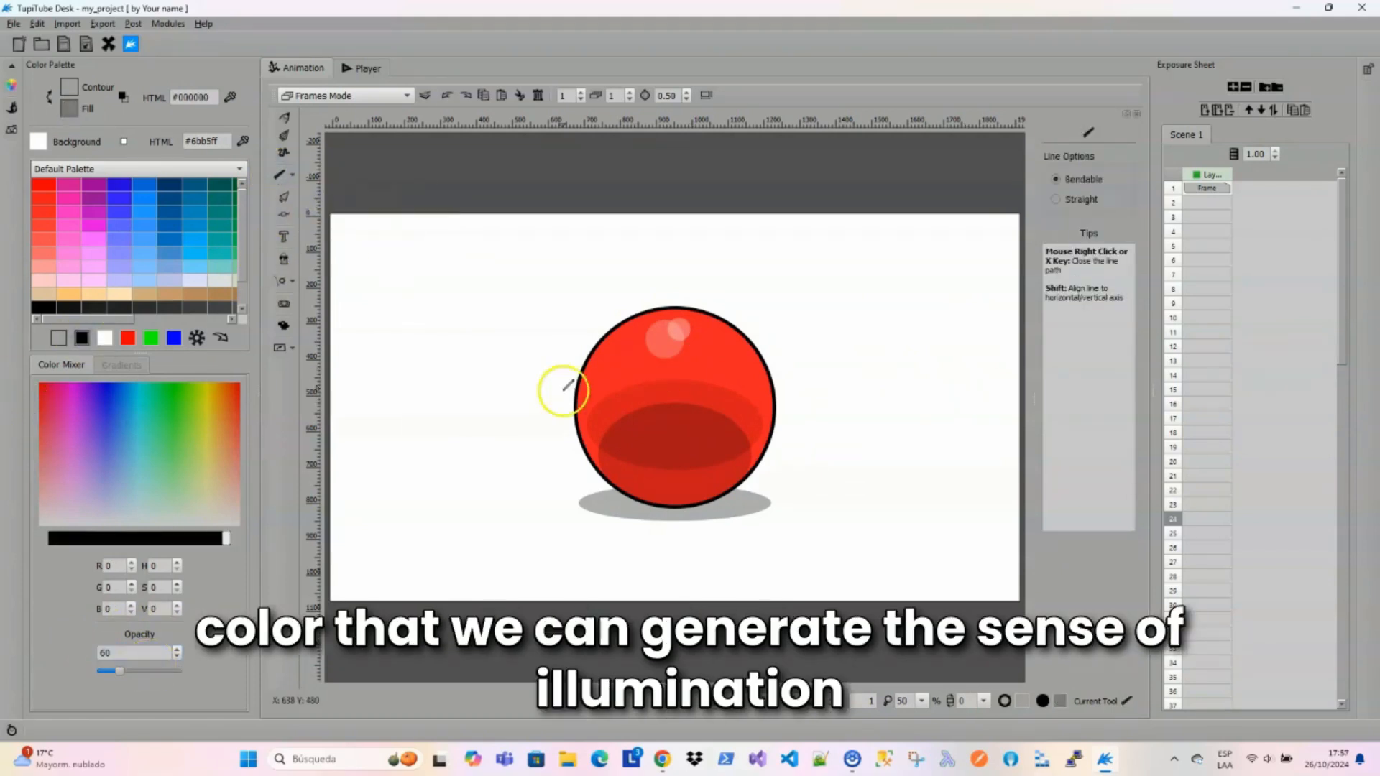
left_click(284, 214)
left_click(604, 414)
left_click(624, 496)
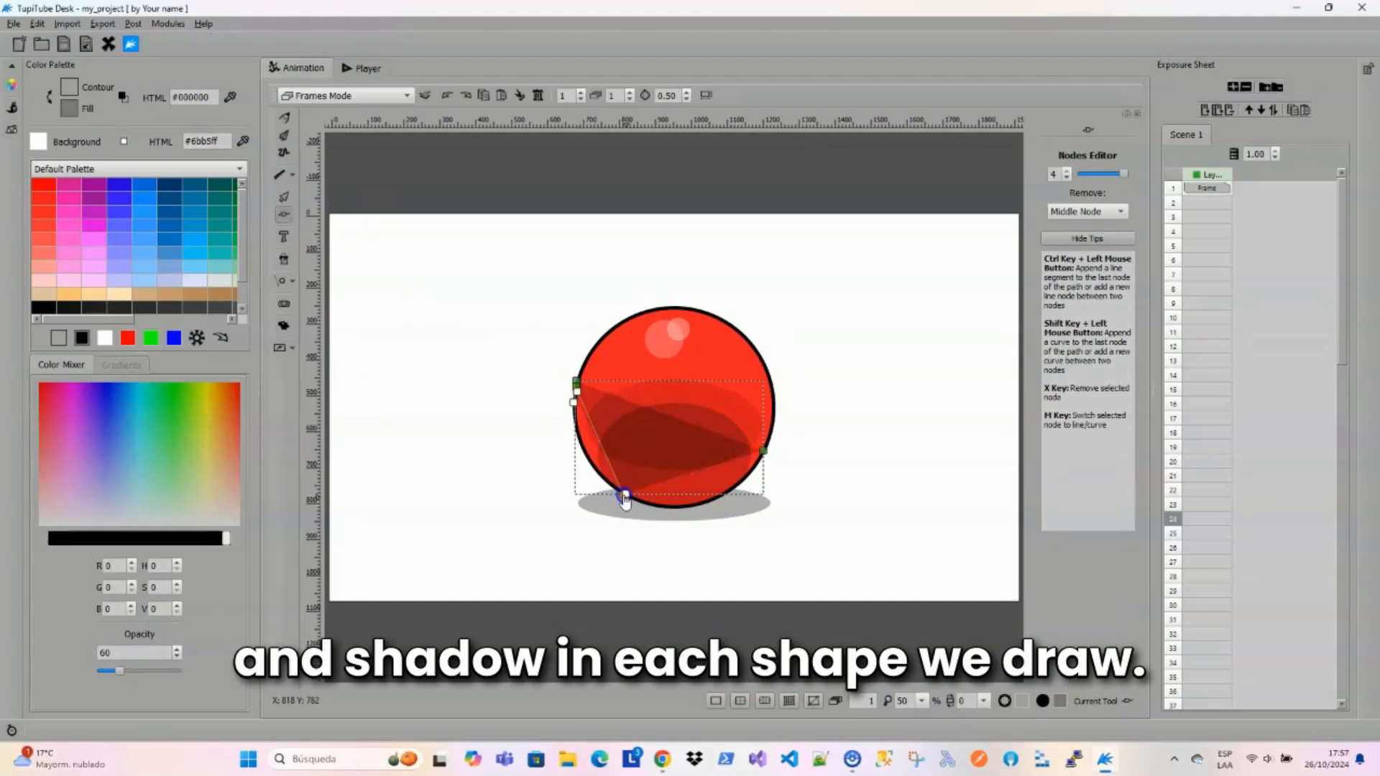
left_click_drag(752, 460, 761, 449)
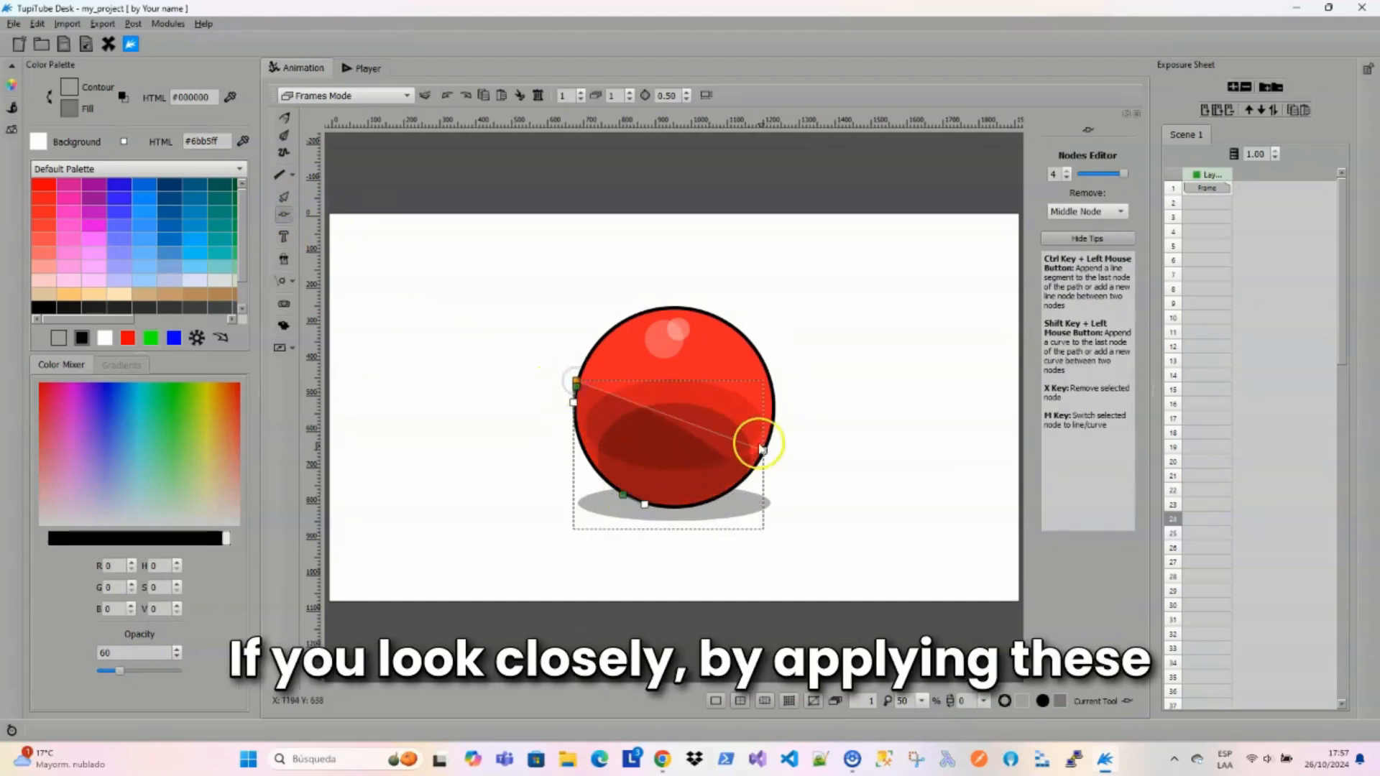
left_click(877, 394)
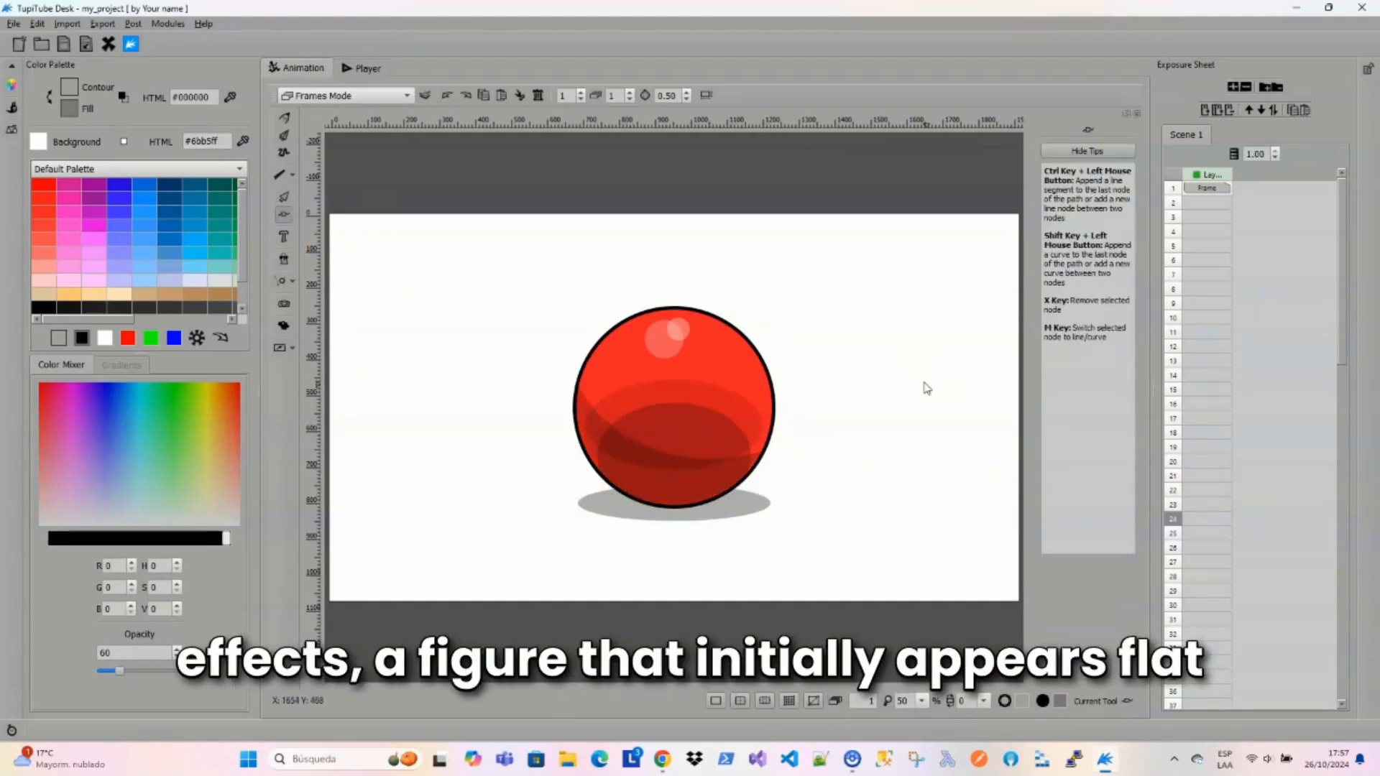